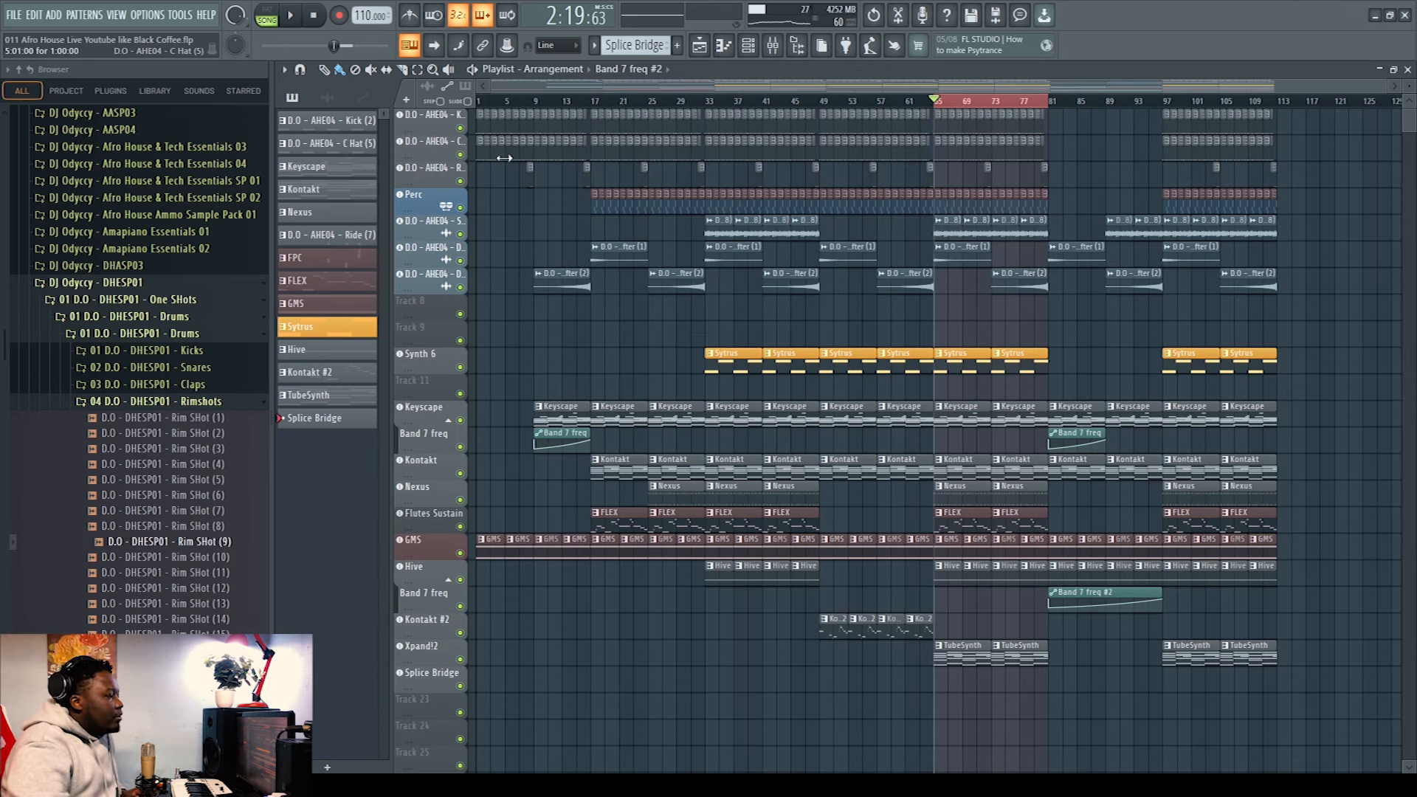
# Open the kick pattern in the piano roll and play it on its own in pattern mode.
pyautogui.doubleClick(476, 122)
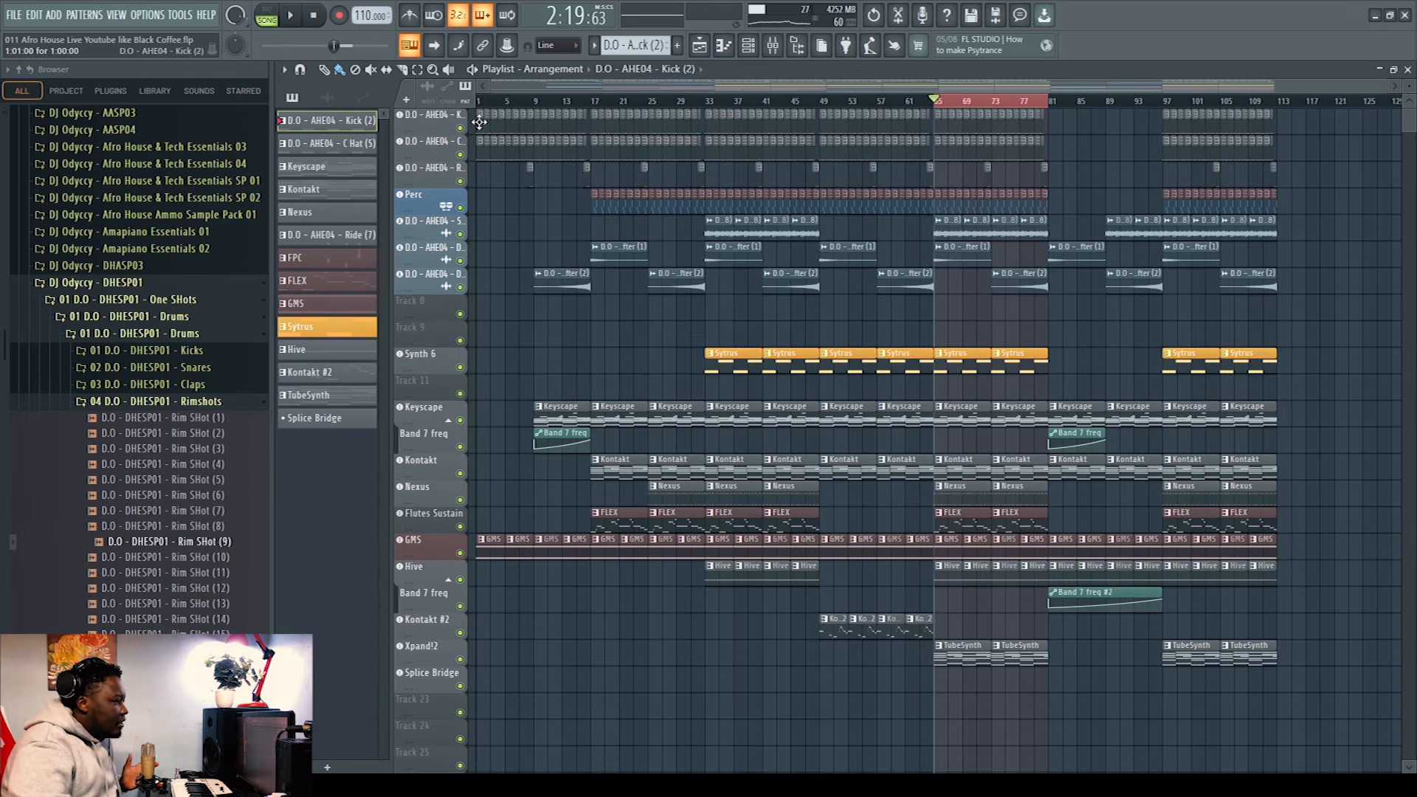
pyautogui.click(267, 11)
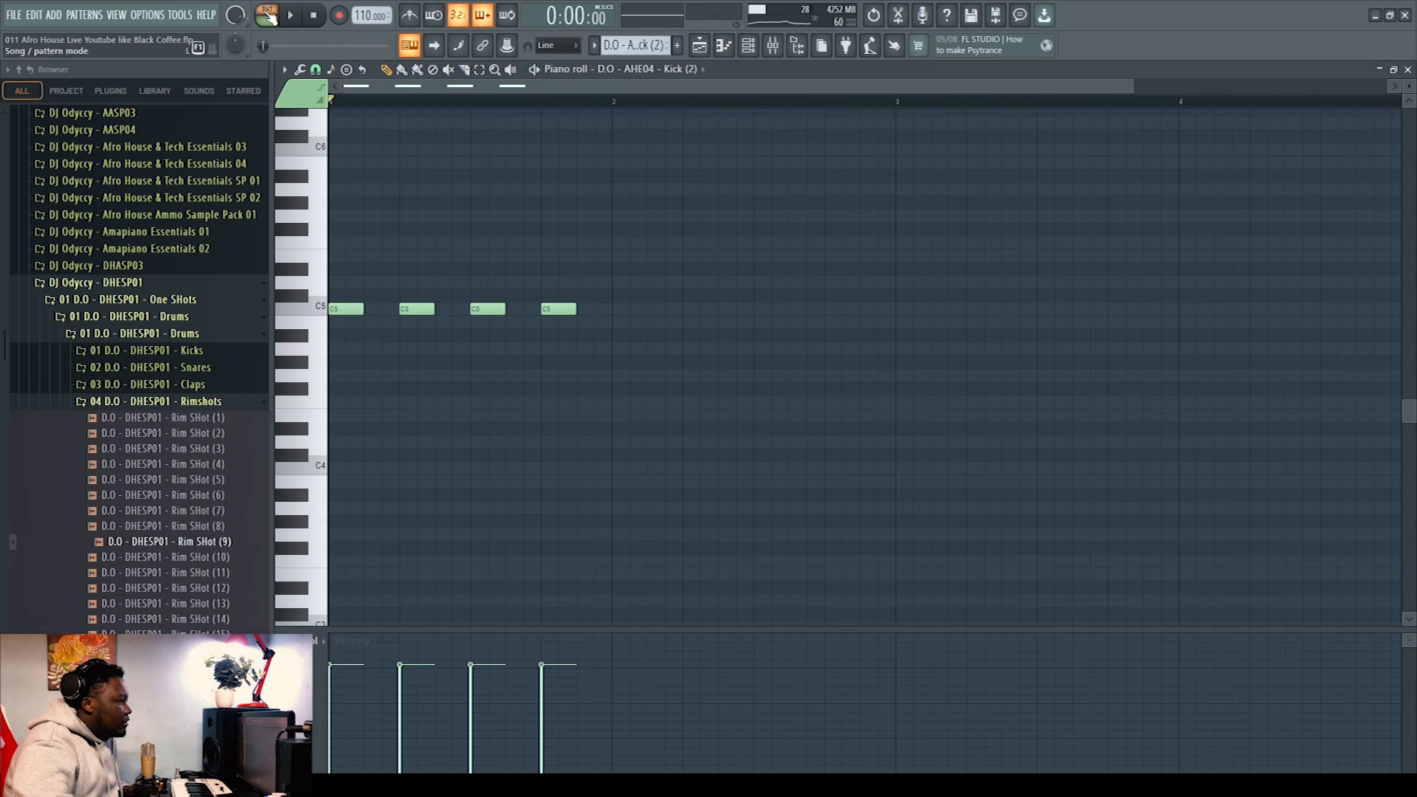
pyautogui.click(292, 15)
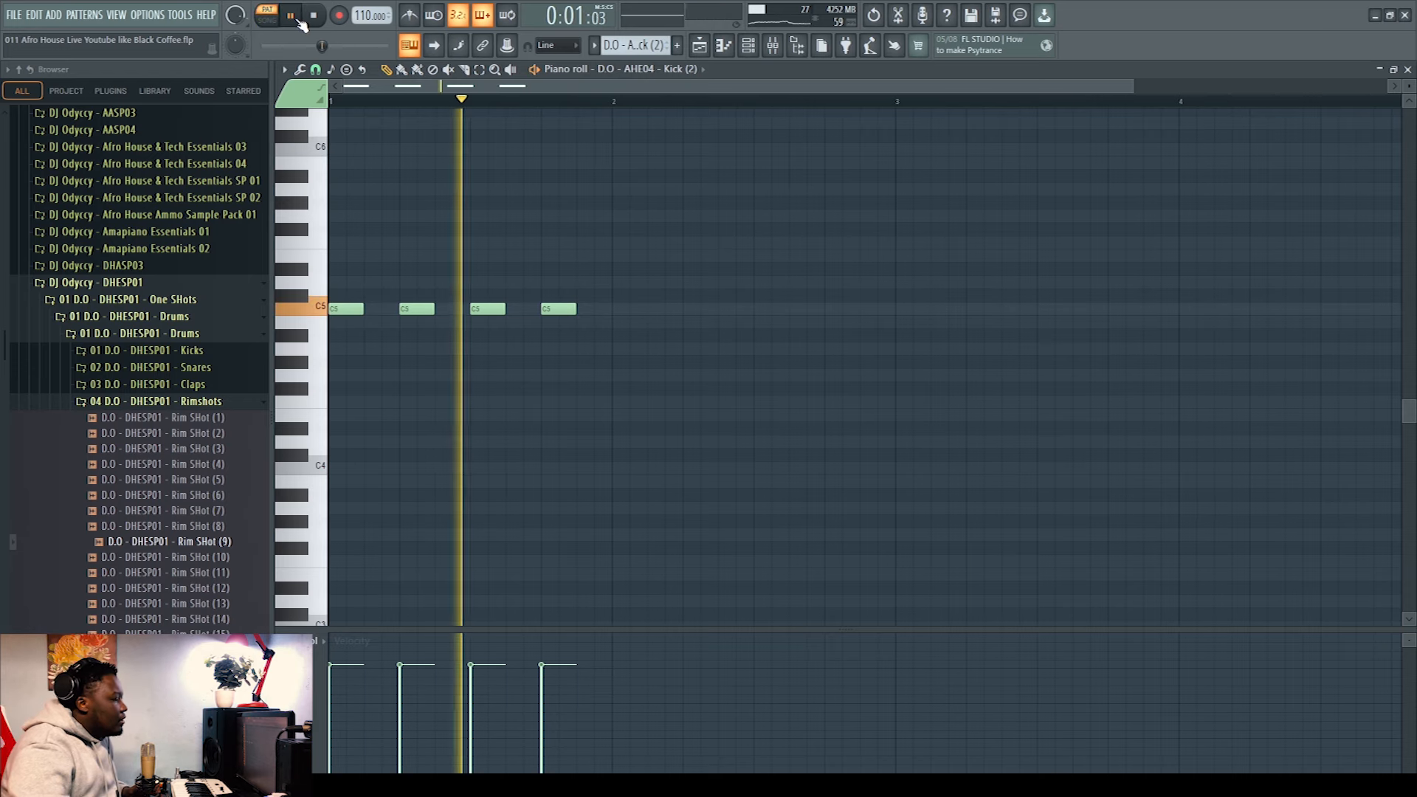
pyautogui.press('space')
pyautogui.click(1408, 70)
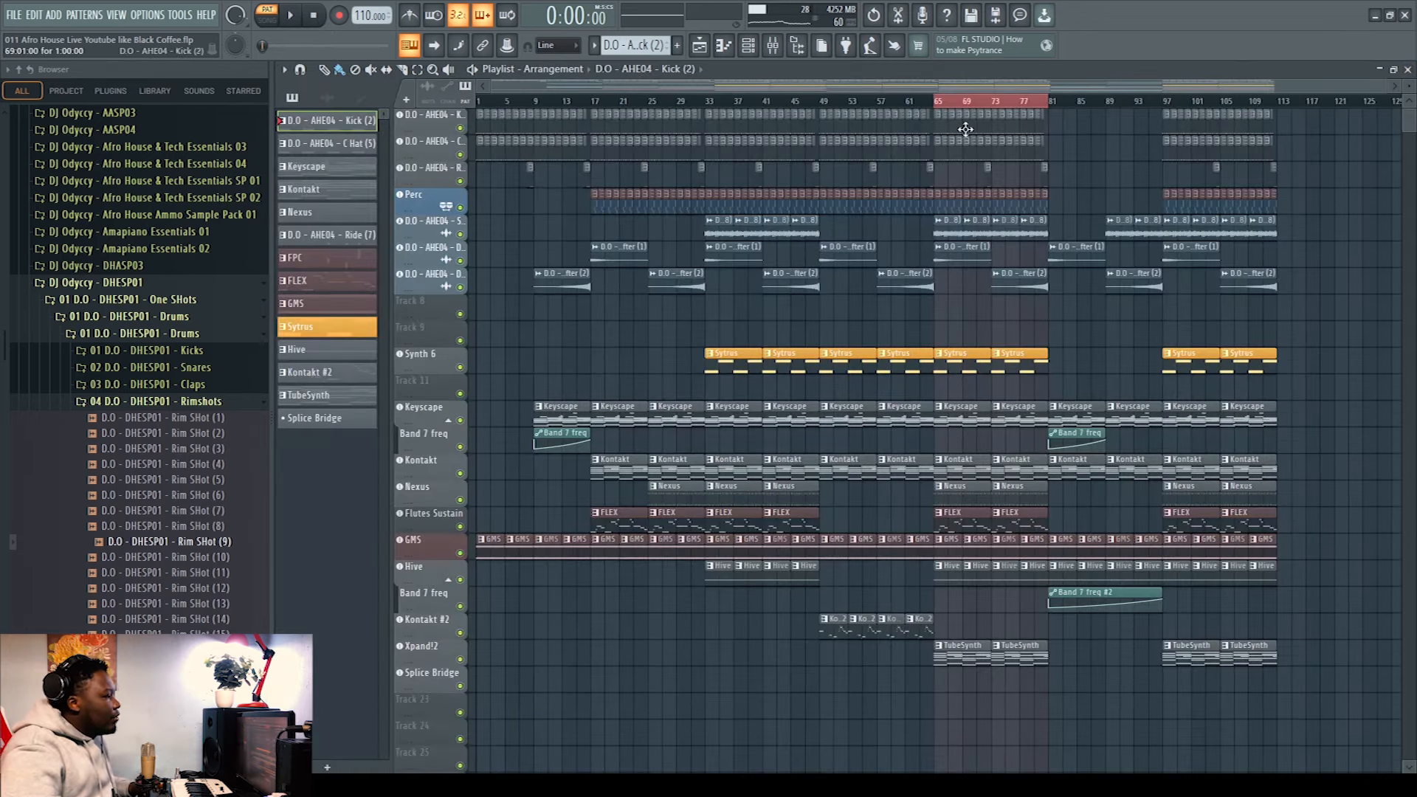
# Open the C Hat (5) pattern in the piano roll and play it on its own.
pyautogui.doubleClick(938, 150)
pyautogui.click(293, 23)
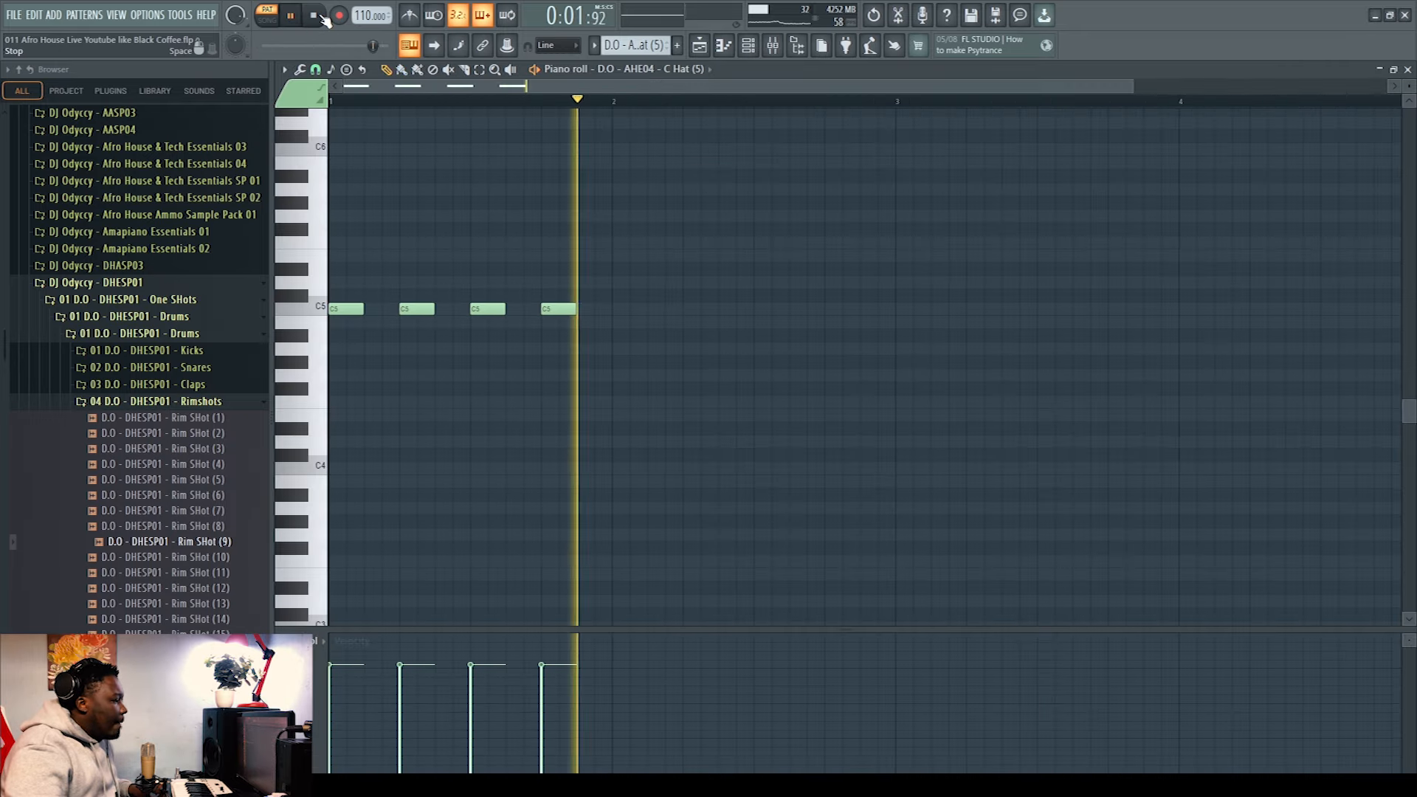
pyautogui.click(317, 16)
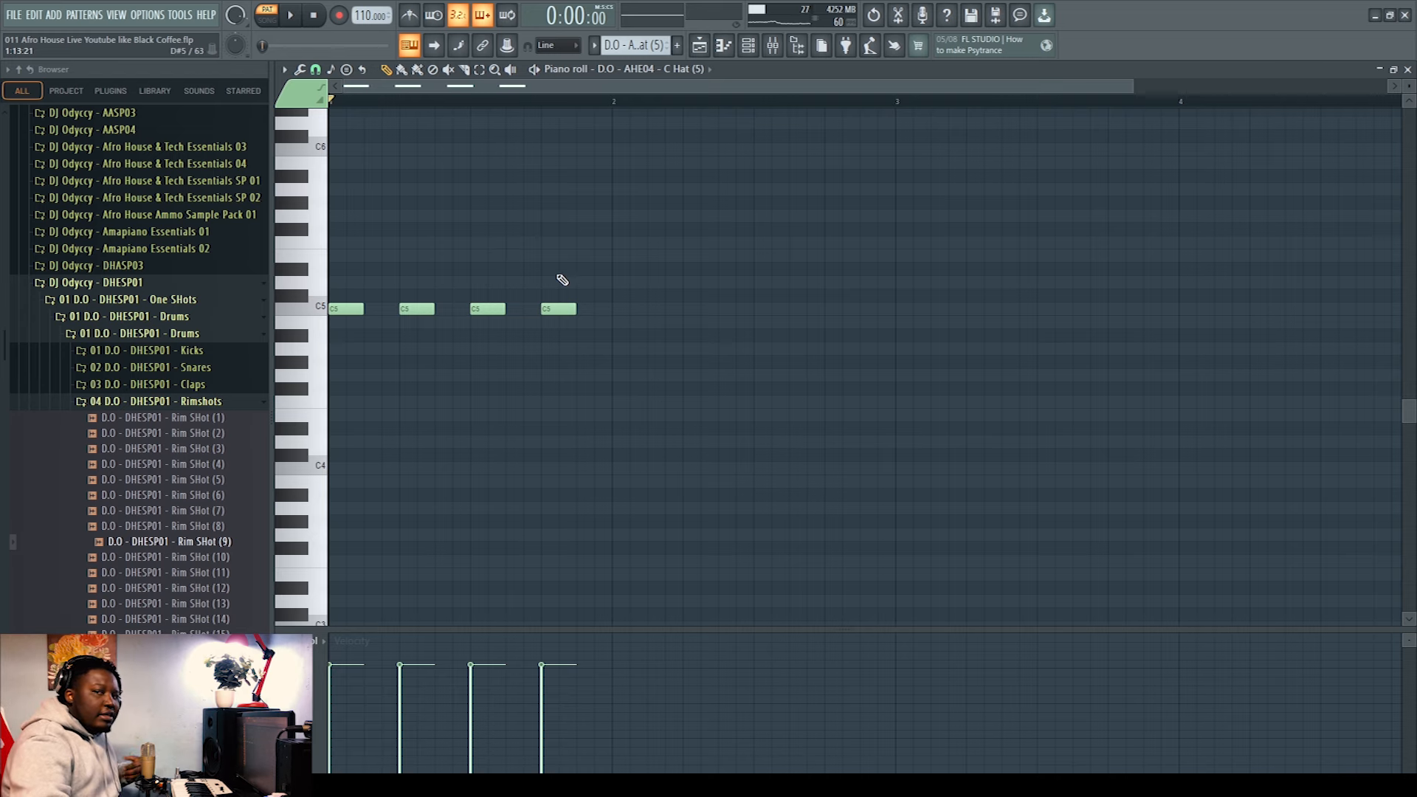
pyautogui.click(1407, 69)
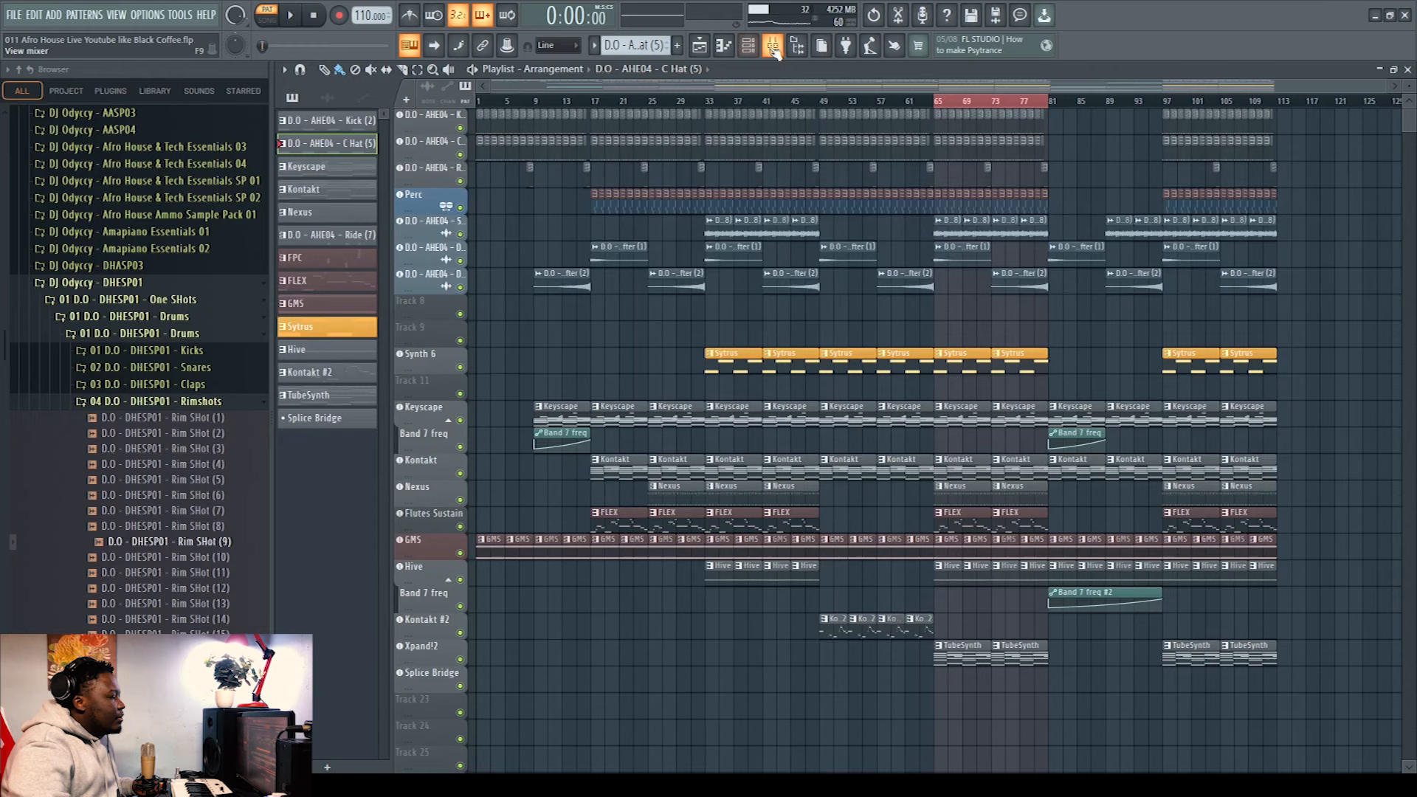
# Inspect the Fruity Delay 3 settings on the C Hat (5) mixer track and play the hat pattern through it.
pyautogui.click(748, 45)
pyautogui.click(401, 491)
pyautogui.press('space')
pyautogui.press('space')
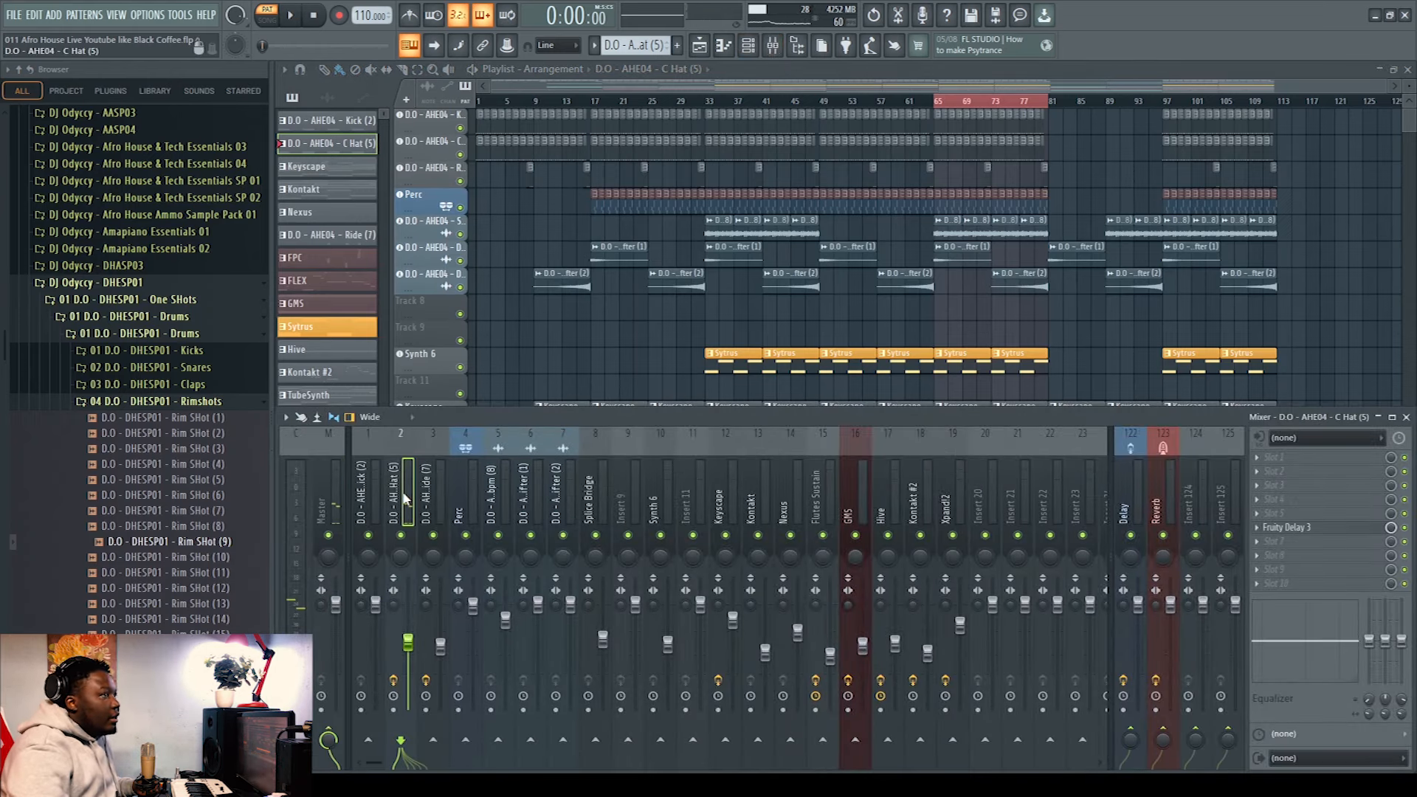
pyautogui.click(1334, 533)
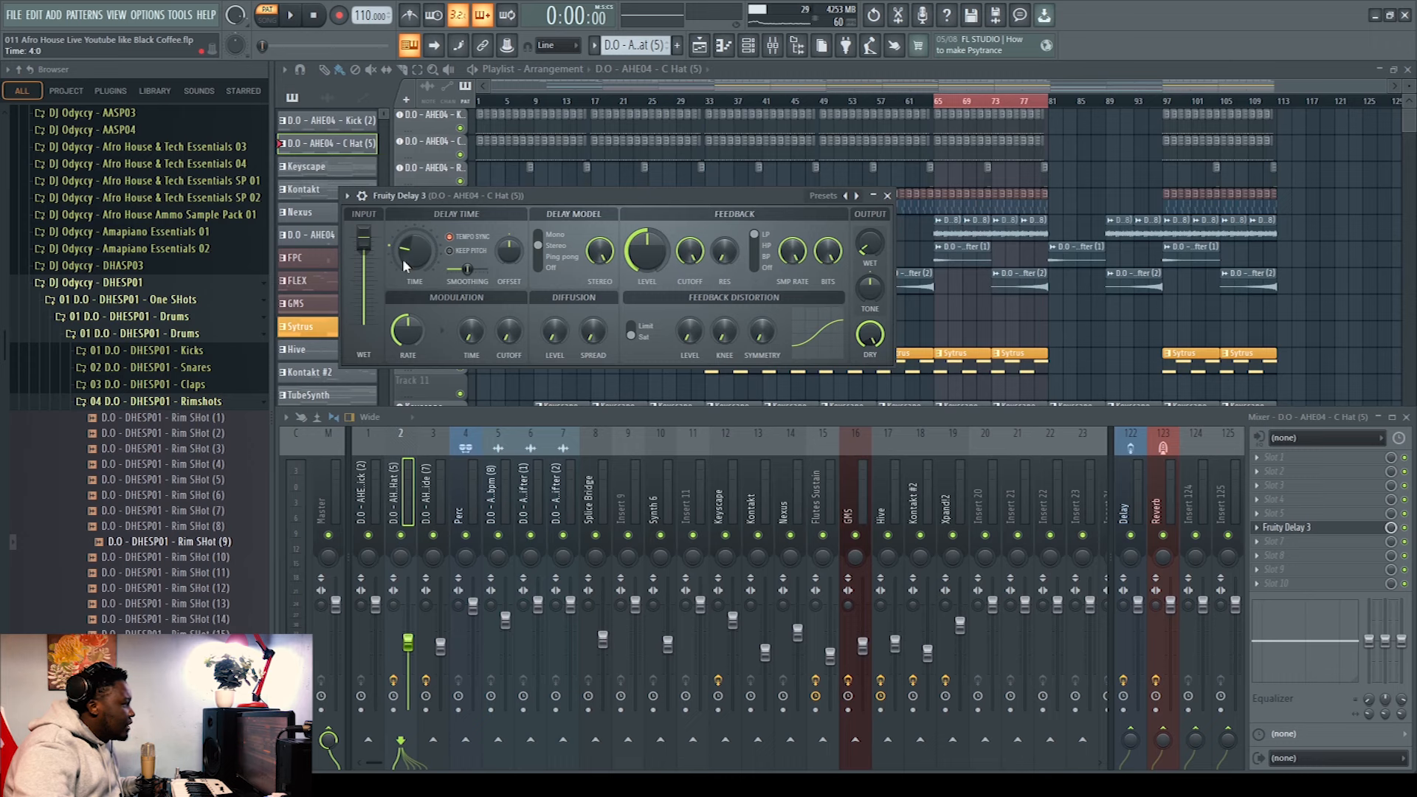
pyautogui.press('space')
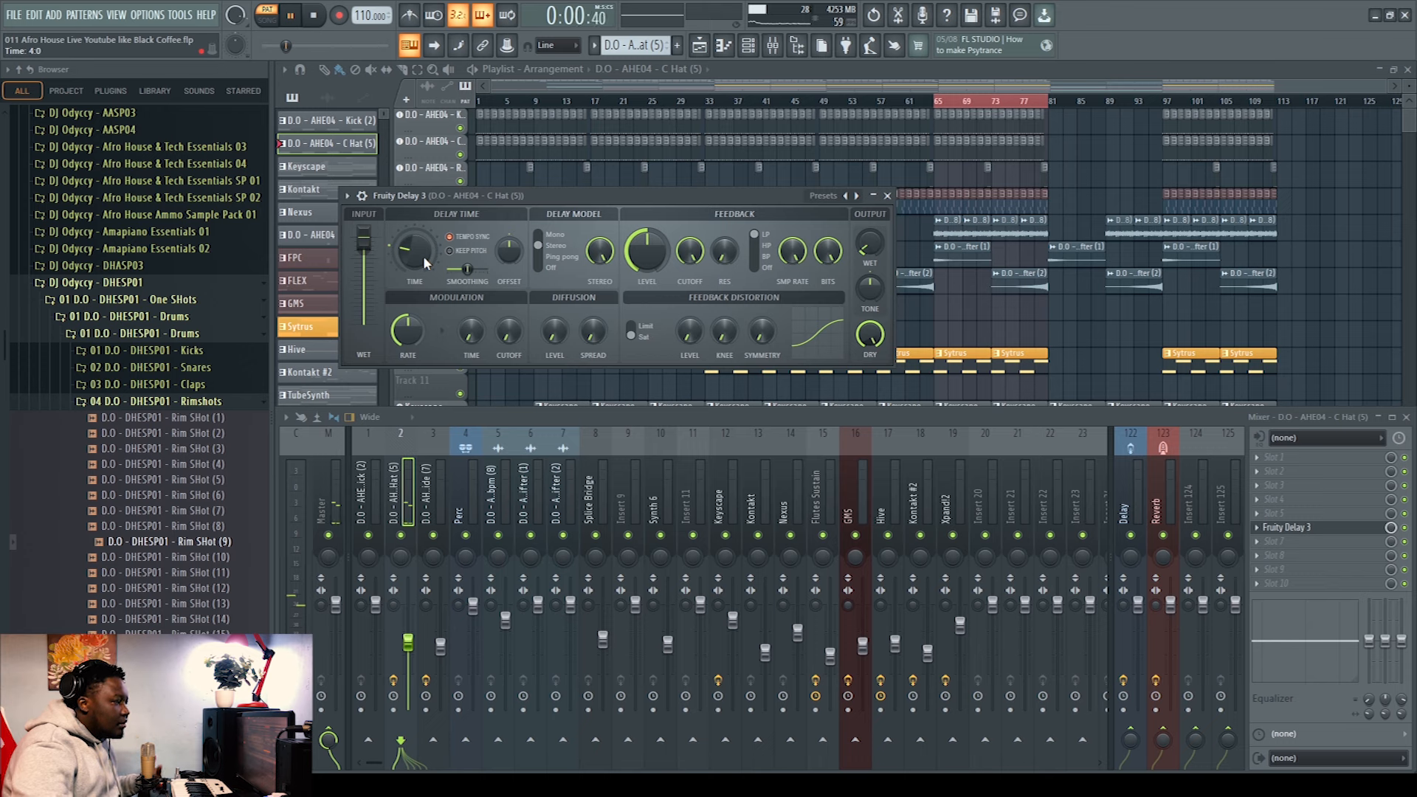
pyautogui.press('space')
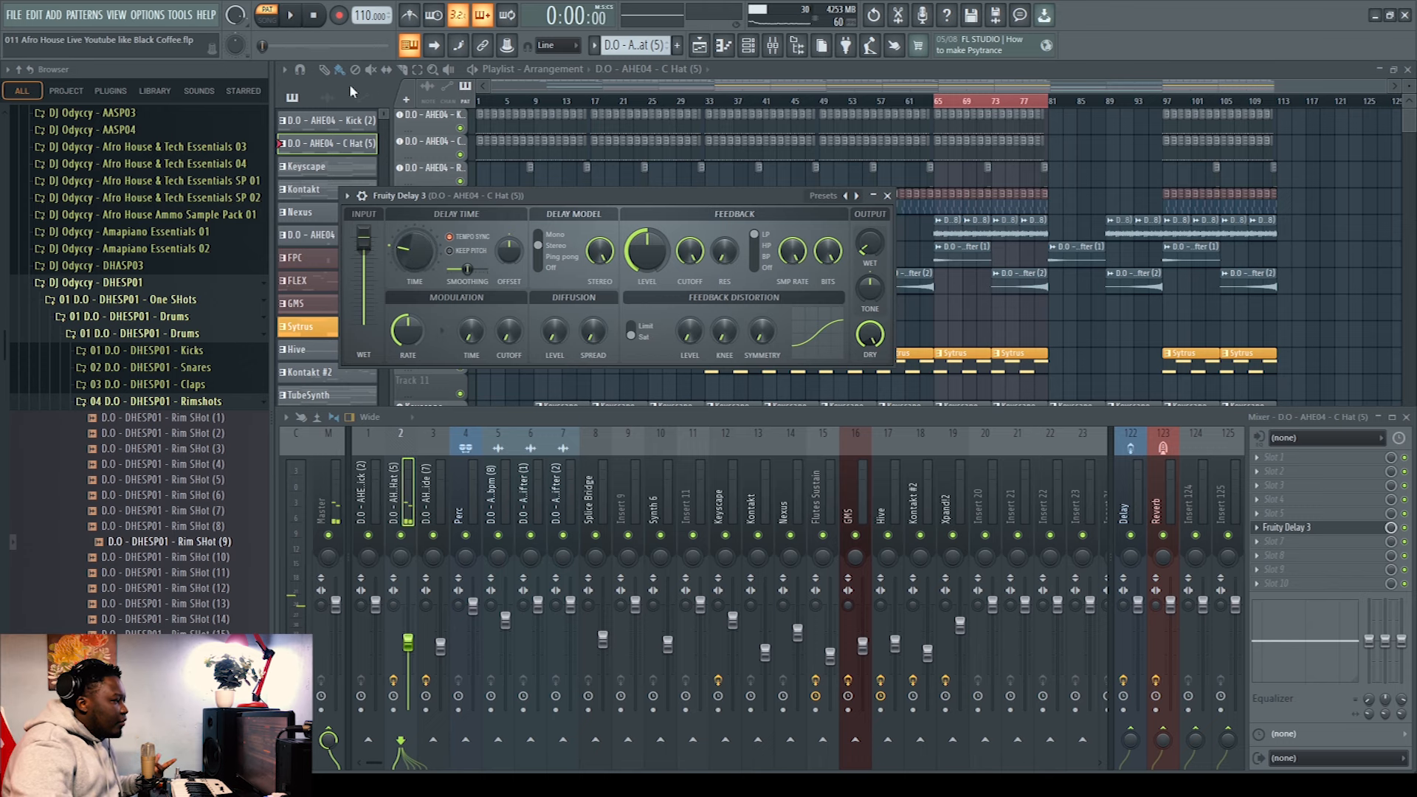
pyautogui.click(293, 24)
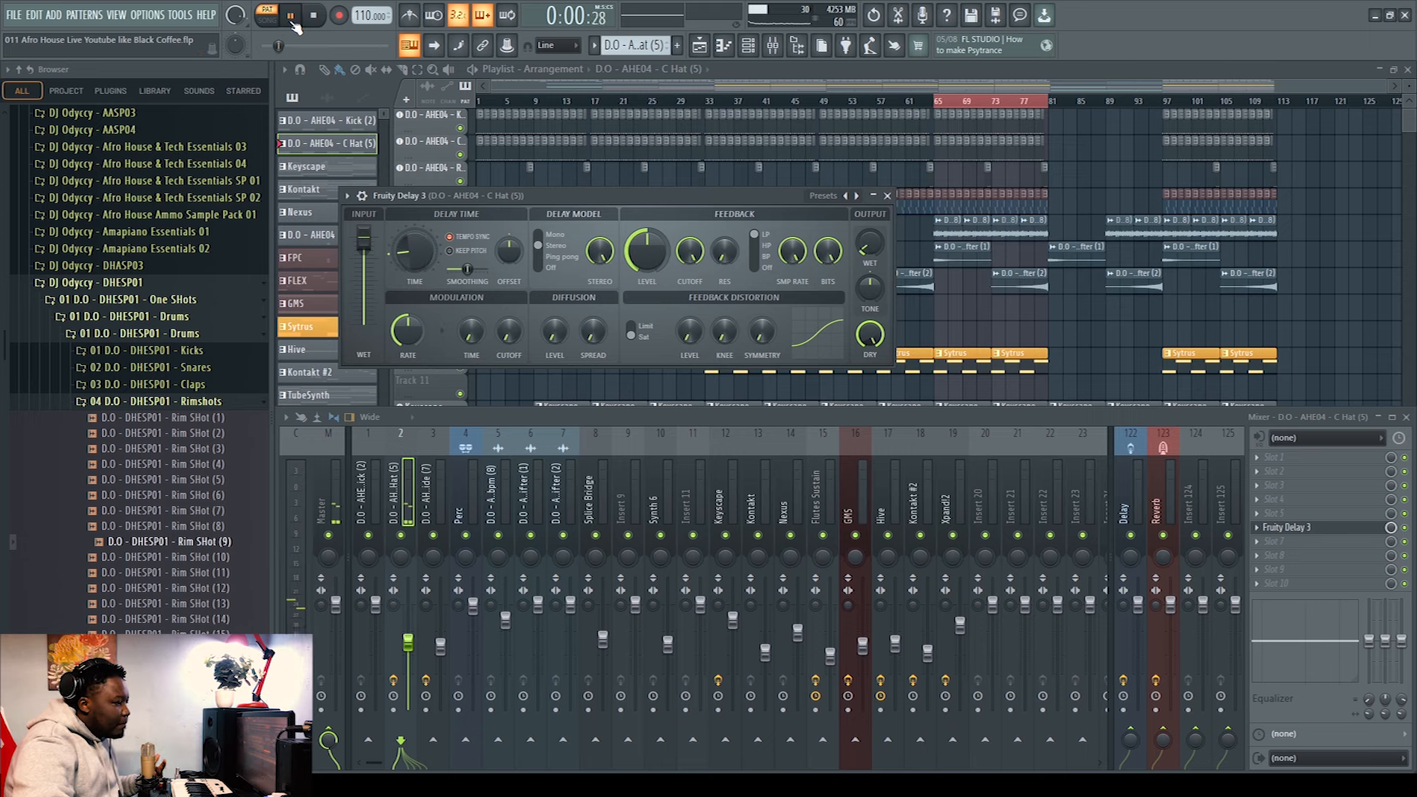
pyautogui.press('space')
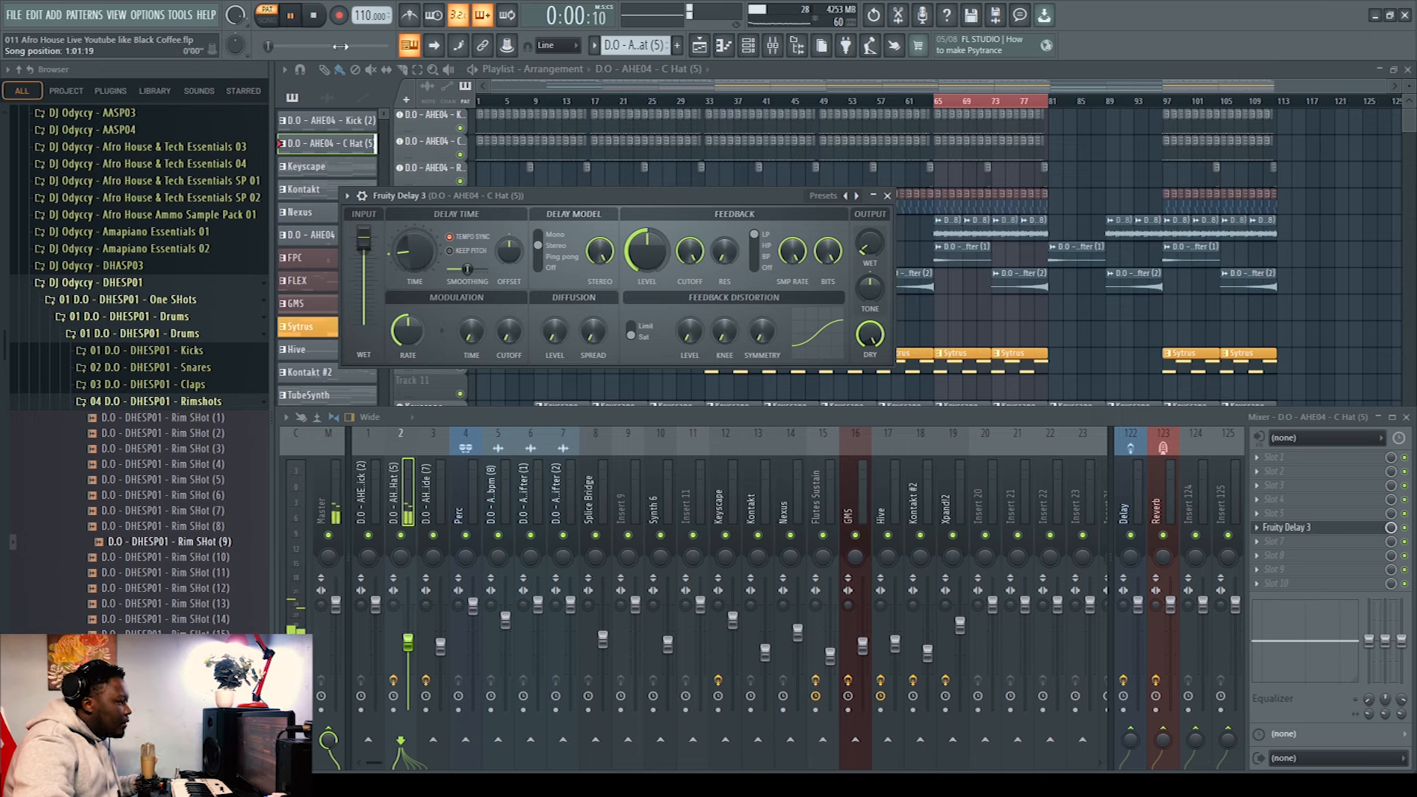
pyautogui.click(888, 196)
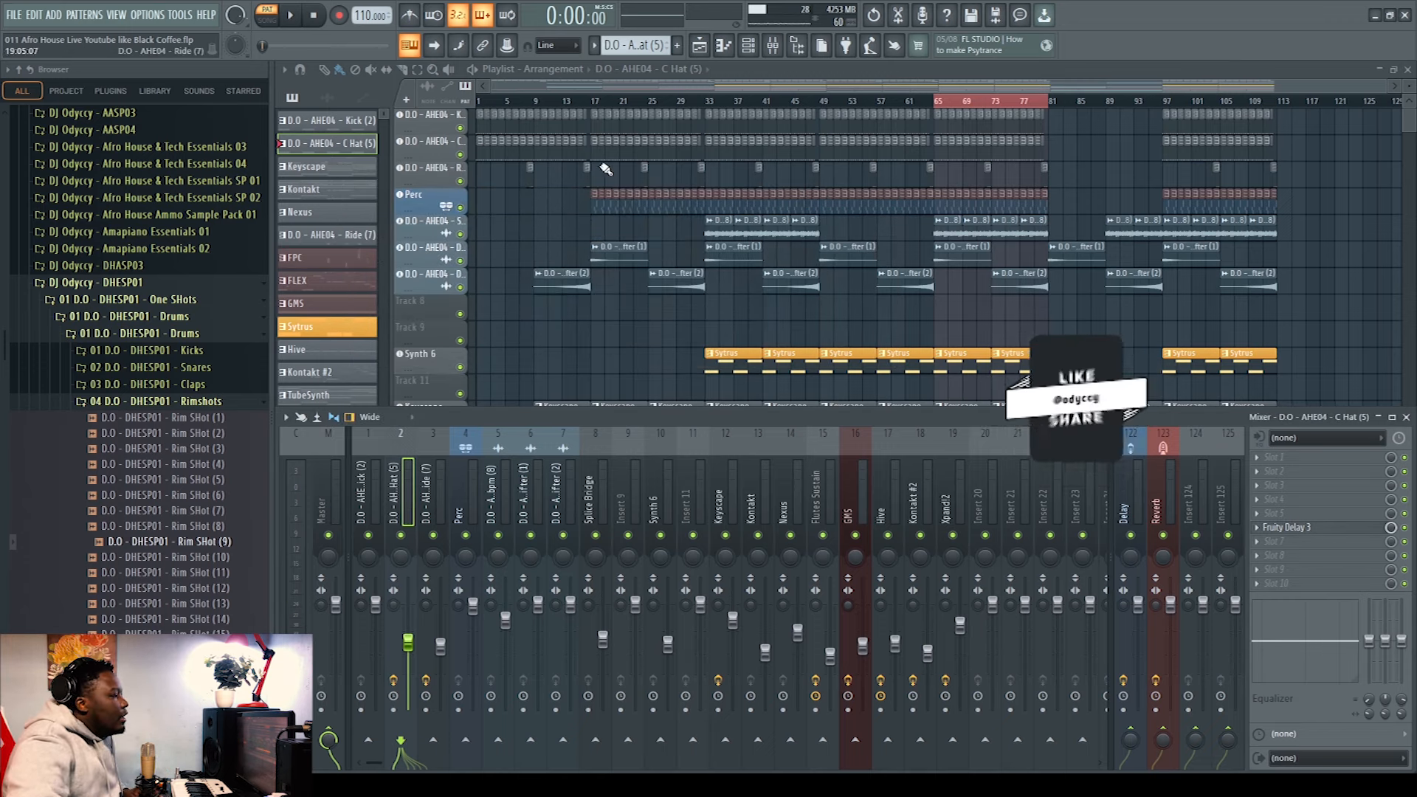
# Open the Ride (7) pattern in the piano roll and play it on its own.
pyautogui.click(928, 180)
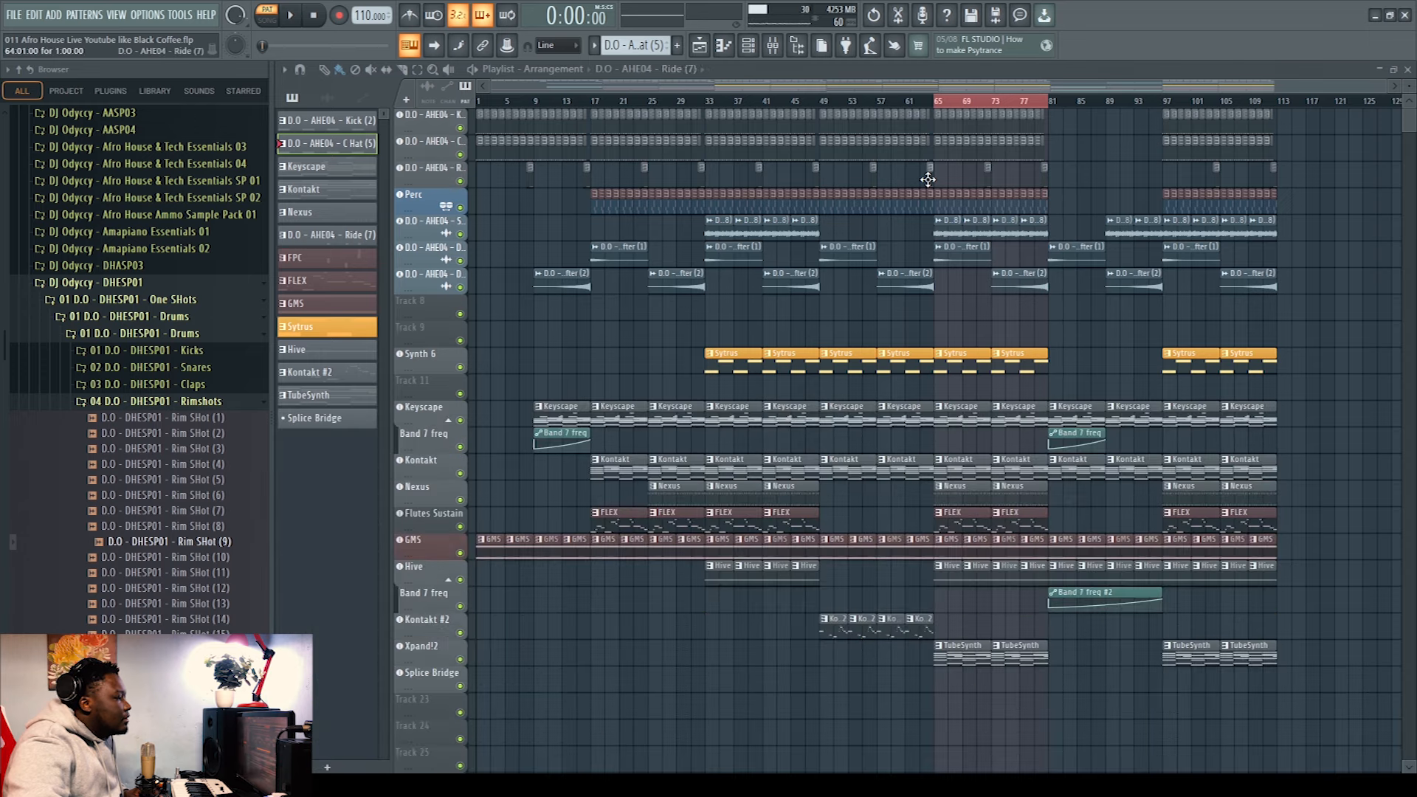
pyautogui.doubleClick(928, 179)
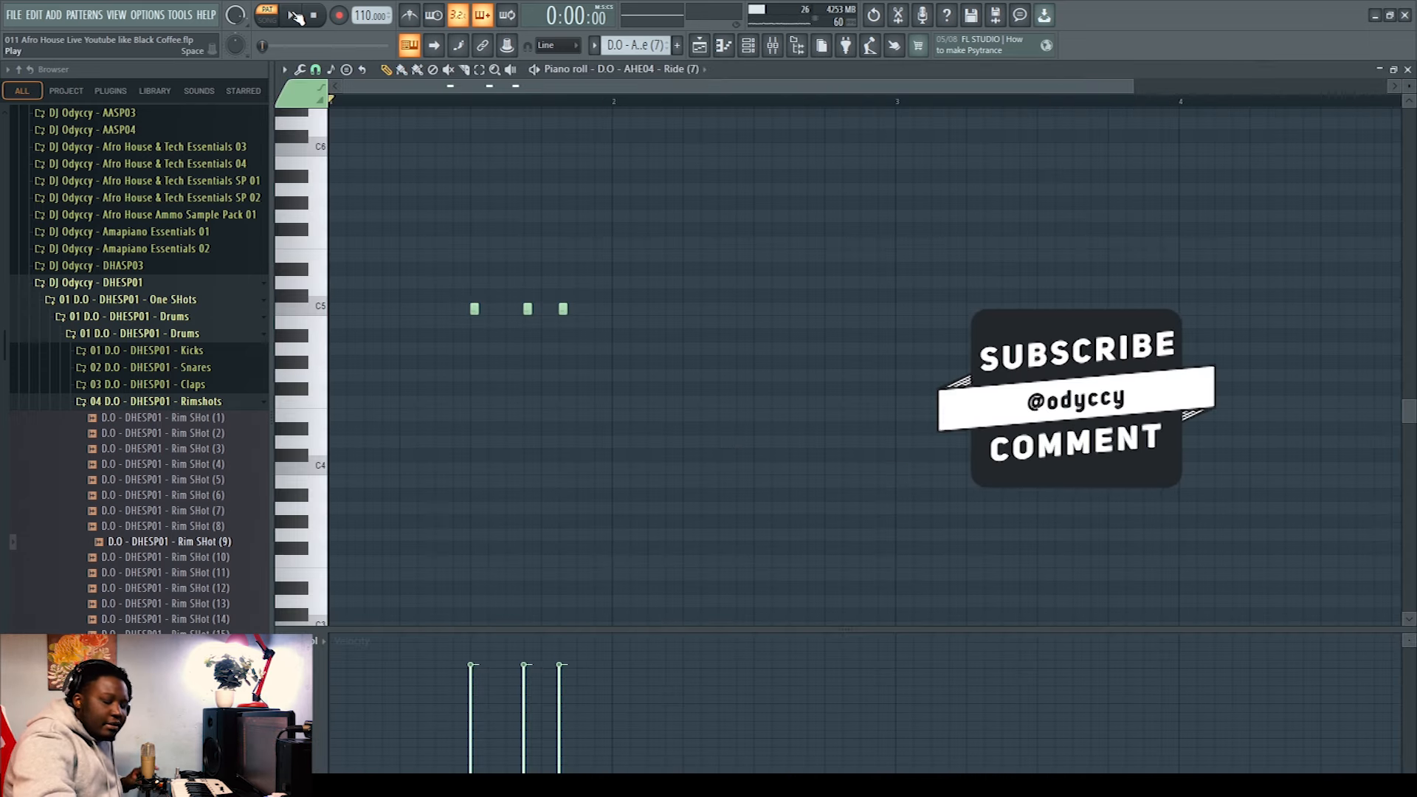
pyautogui.click(295, 16)
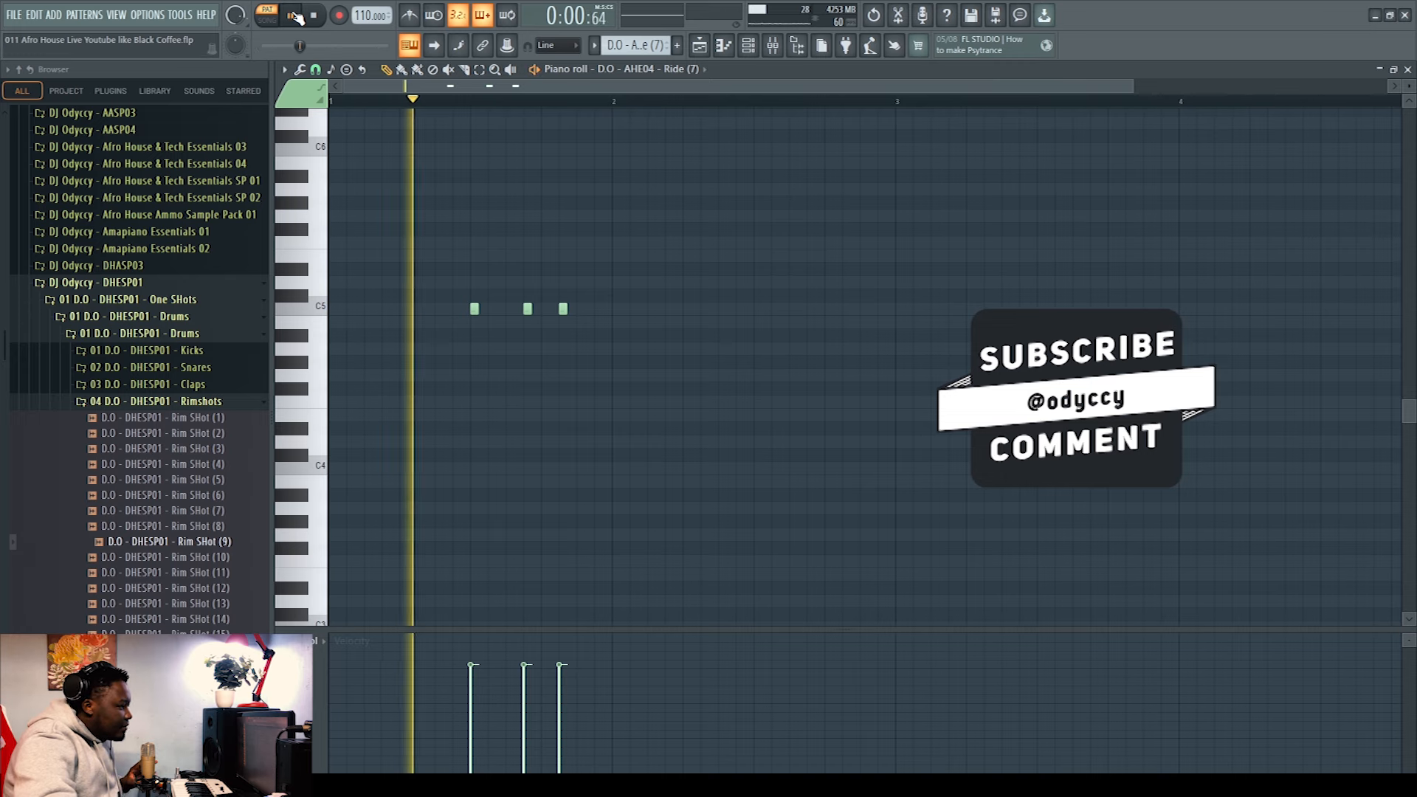
pyautogui.click(312, 16)
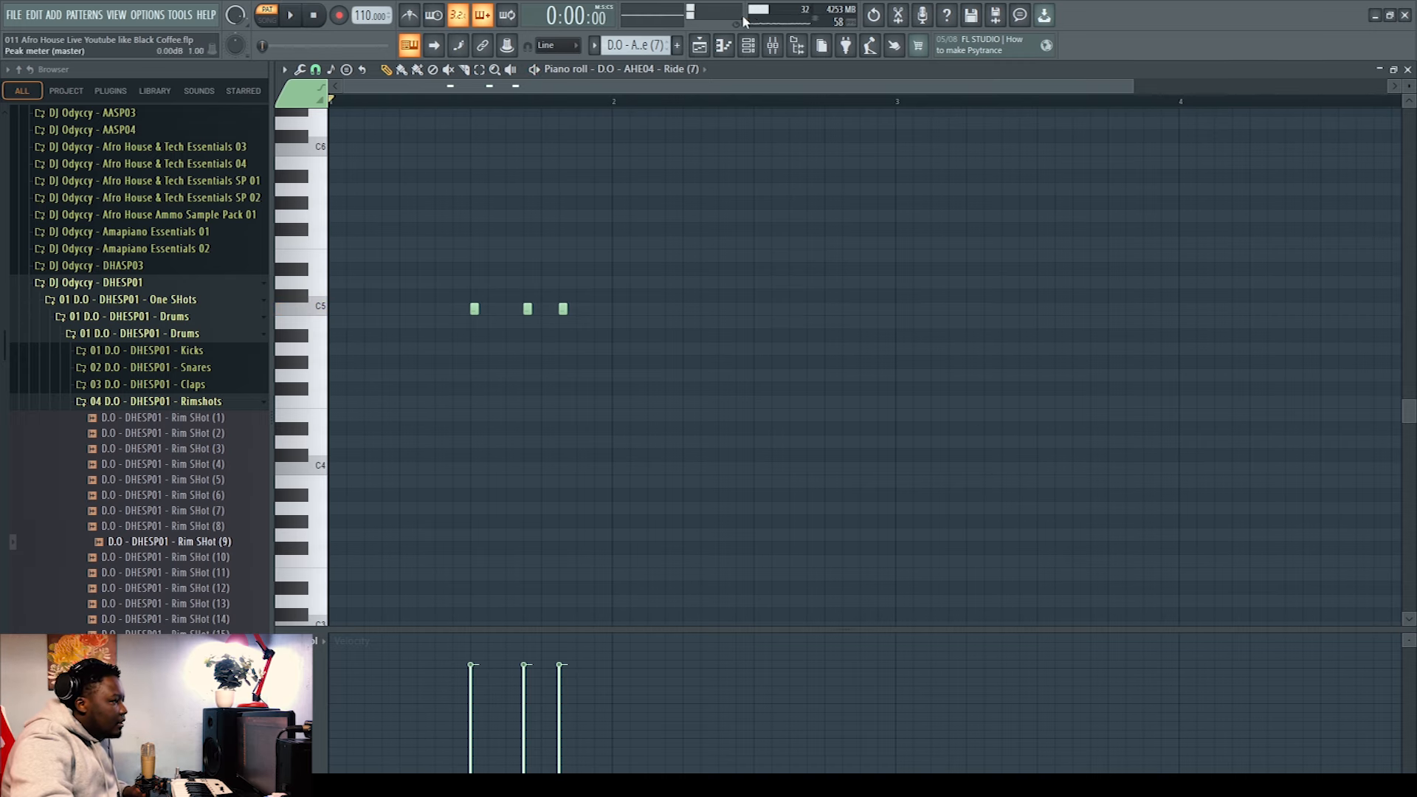
# Inspect the Fruity Reeverb 2 and Fruity Delay 3 settings on the Ride (7) mixer track.
pyautogui.click(772, 45)
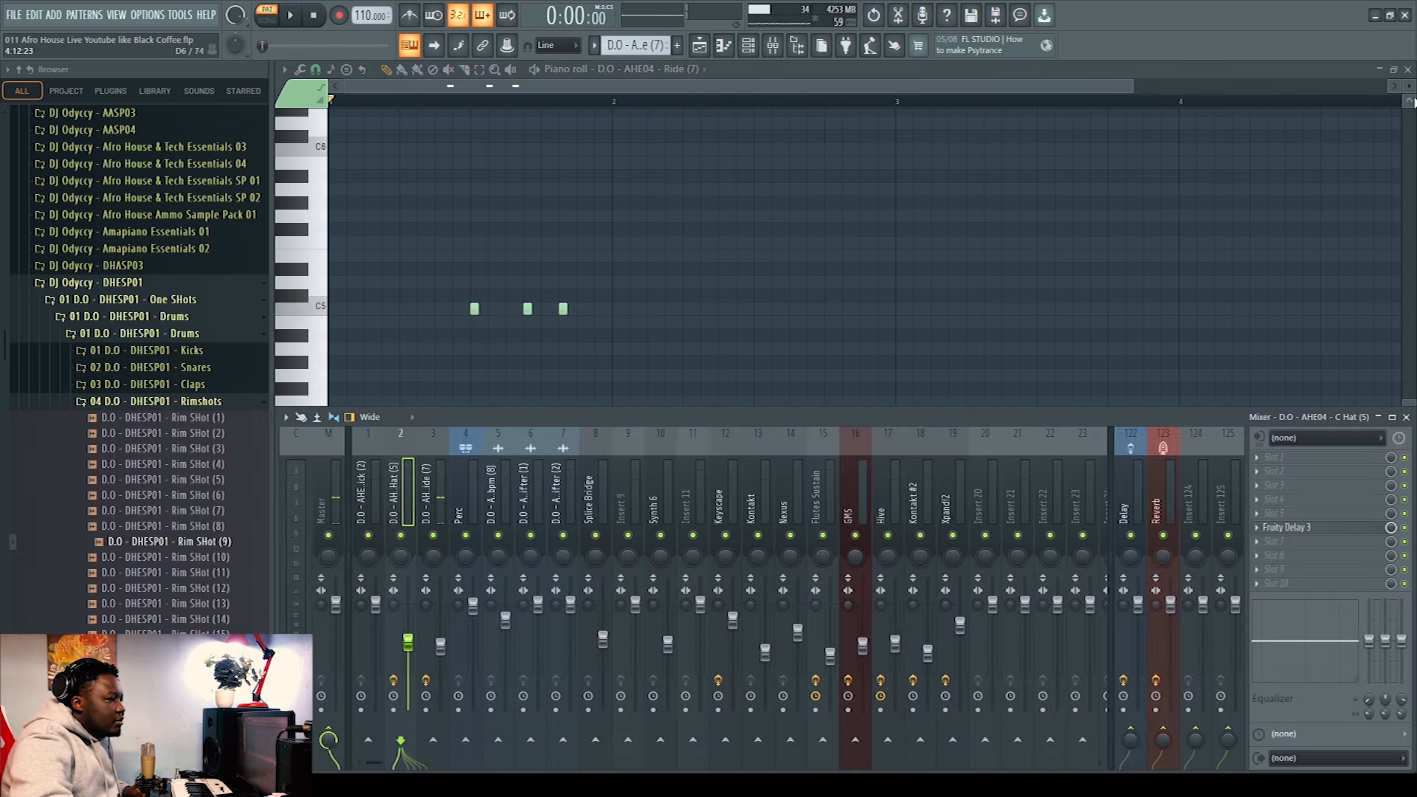
pyautogui.click(1408, 70)
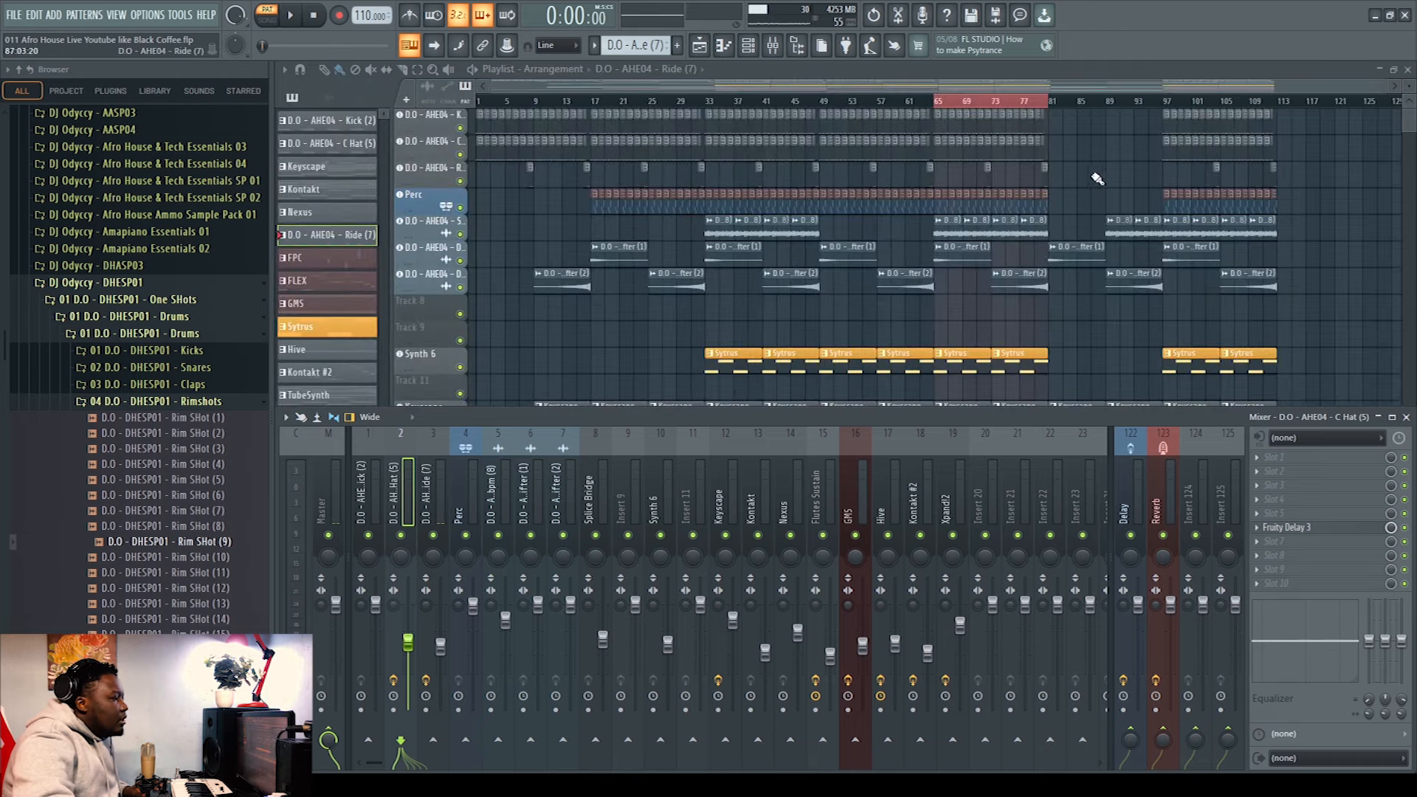
pyautogui.click(430, 487)
pyautogui.click(1314, 556)
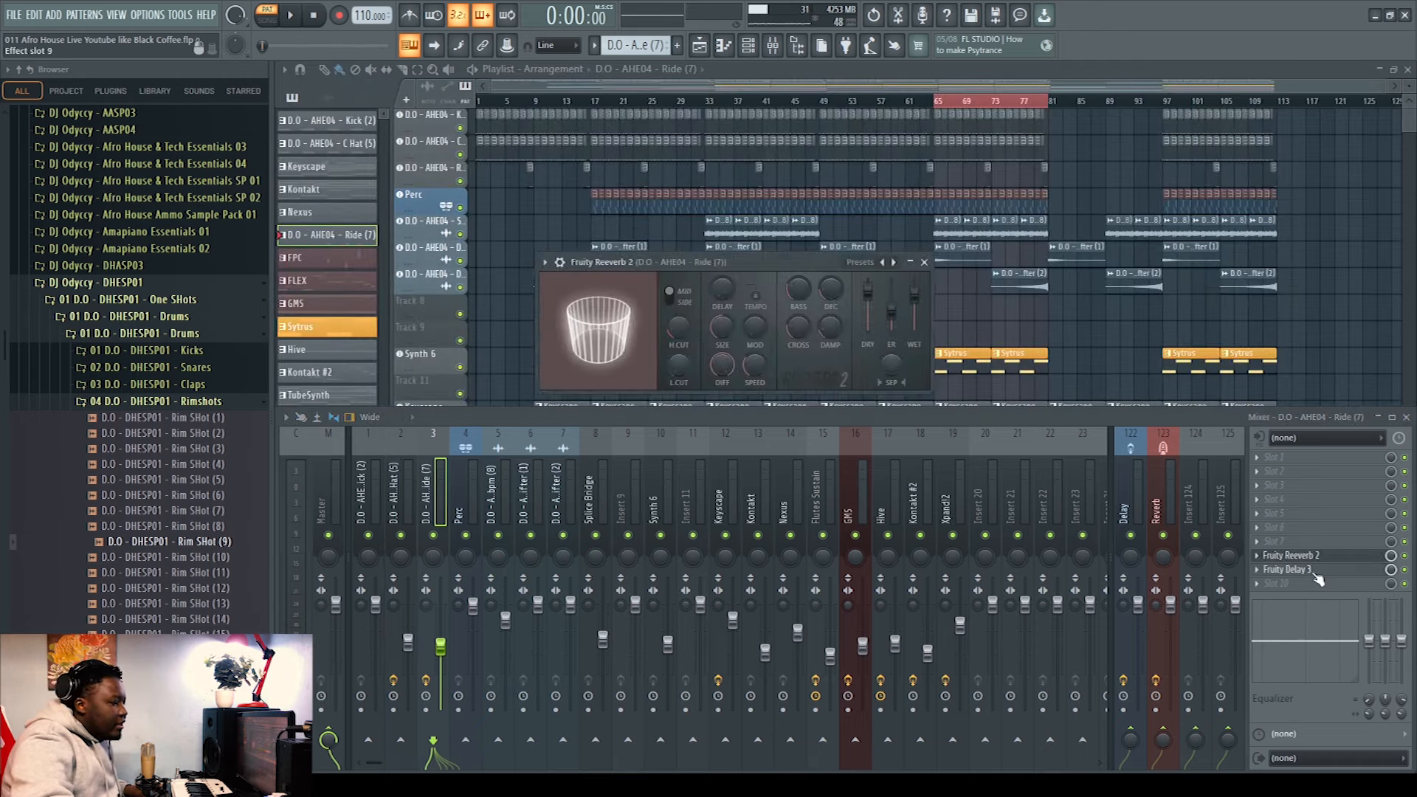
pyautogui.click(1299, 569)
pyautogui.moveTo(809, 254); pyautogui.dragTo(1189, 180)
pyautogui.moveTo(710, 263); pyautogui.dragTo(584, 245)
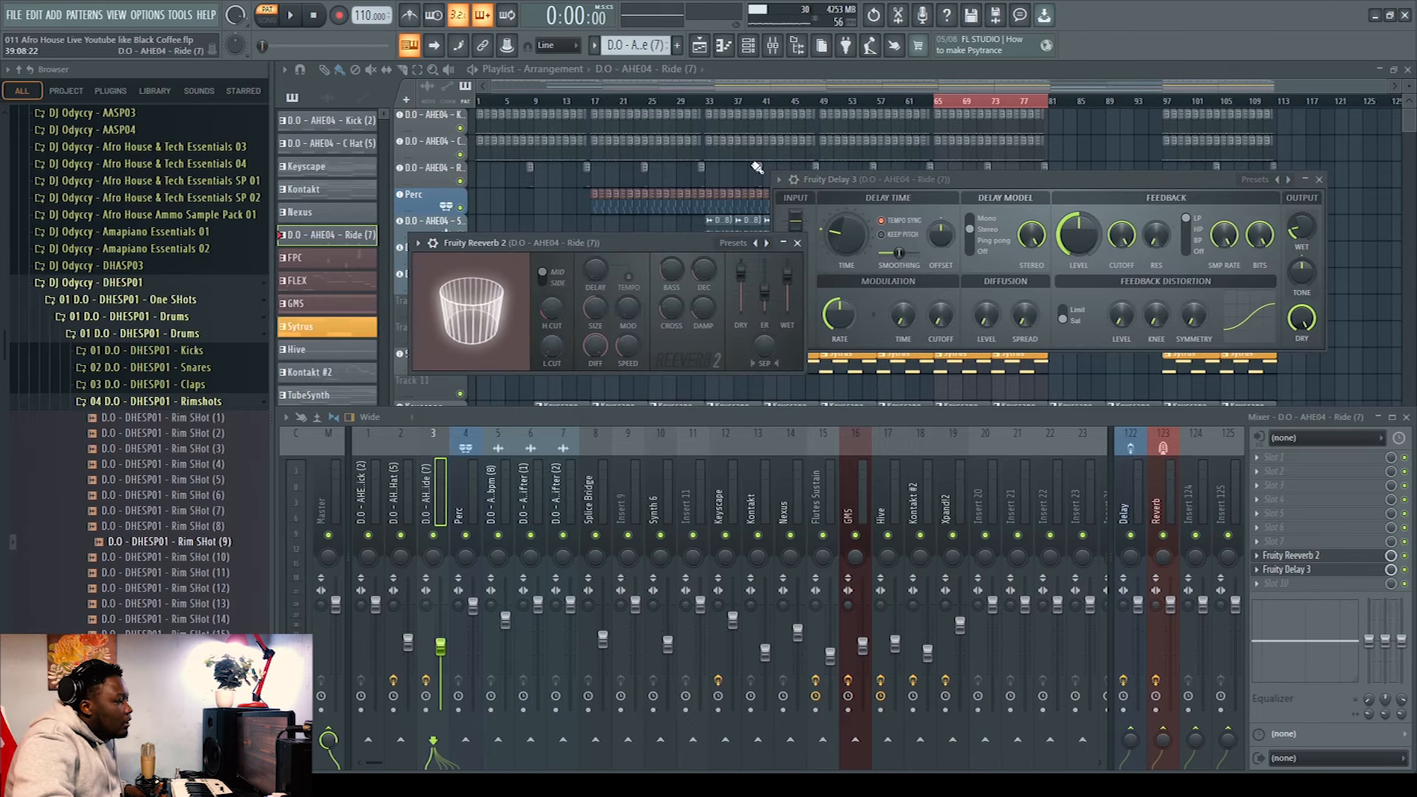
pyautogui.click(797, 243)
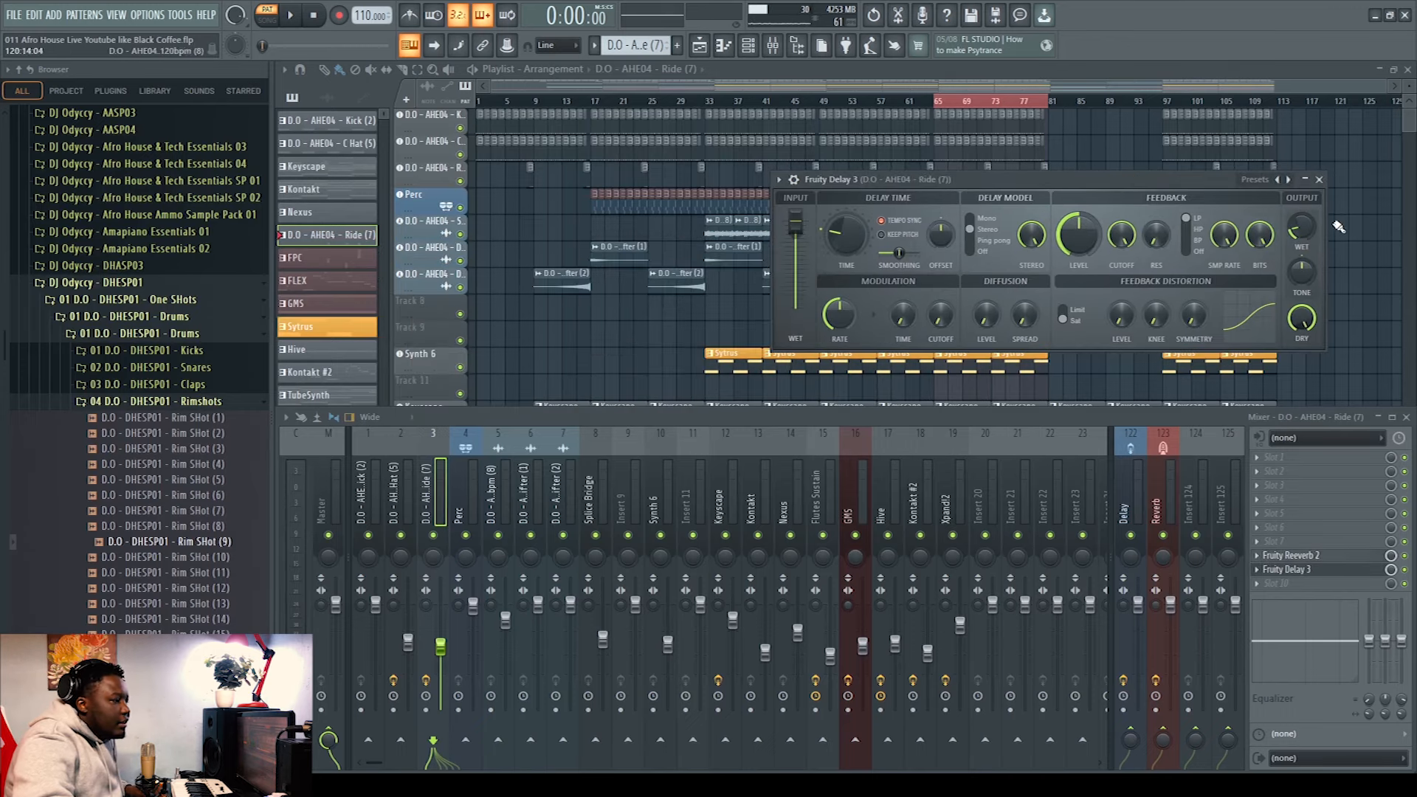
pyautogui.click(1319, 179)
pyautogui.press('F9')
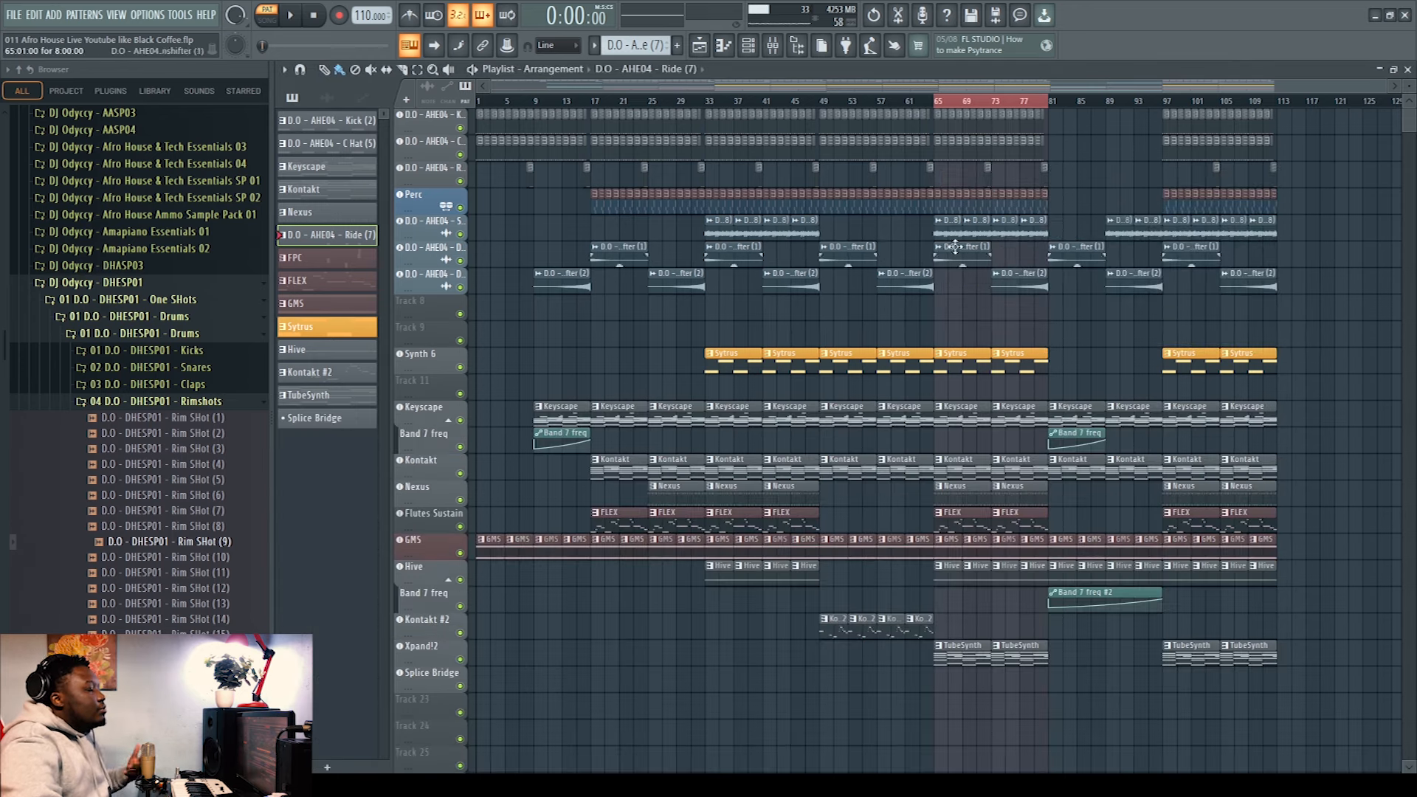
# Open the Perc pattern from bar 17 in the piano roll and play it on its own.
pyautogui.click(594, 200)
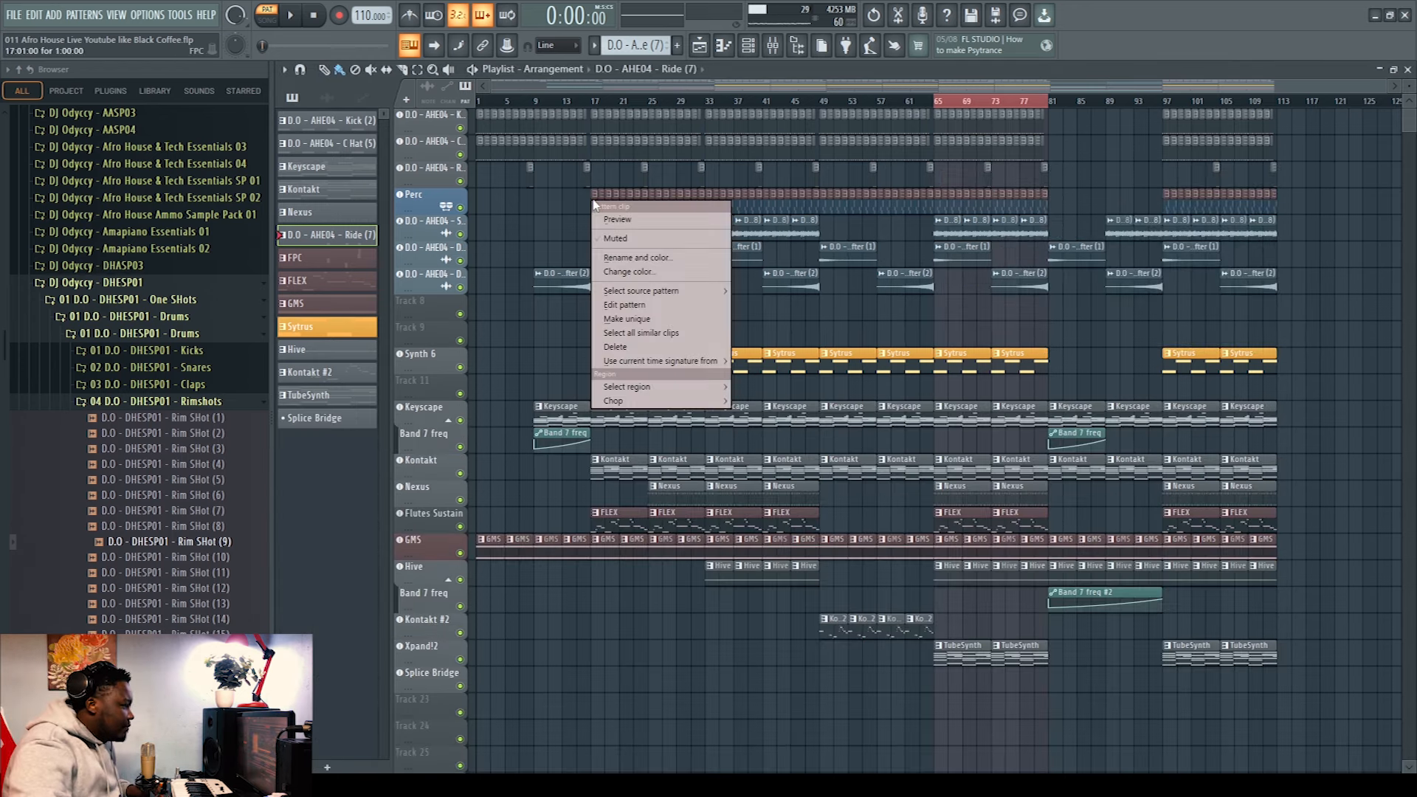
pyautogui.click(1320, 154)
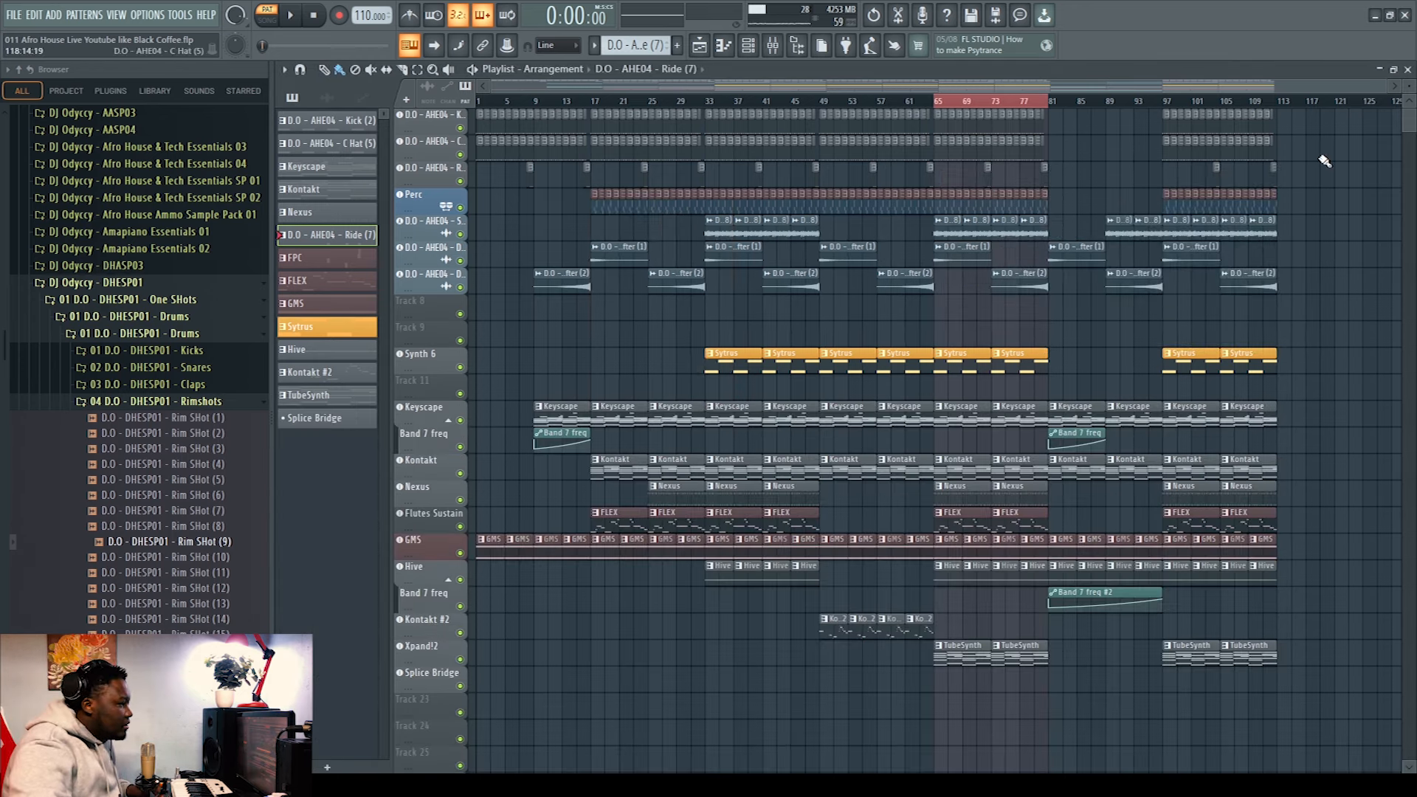
pyautogui.doubleClick(596, 212)
pyautogui.scroll(-3, 639, 447)
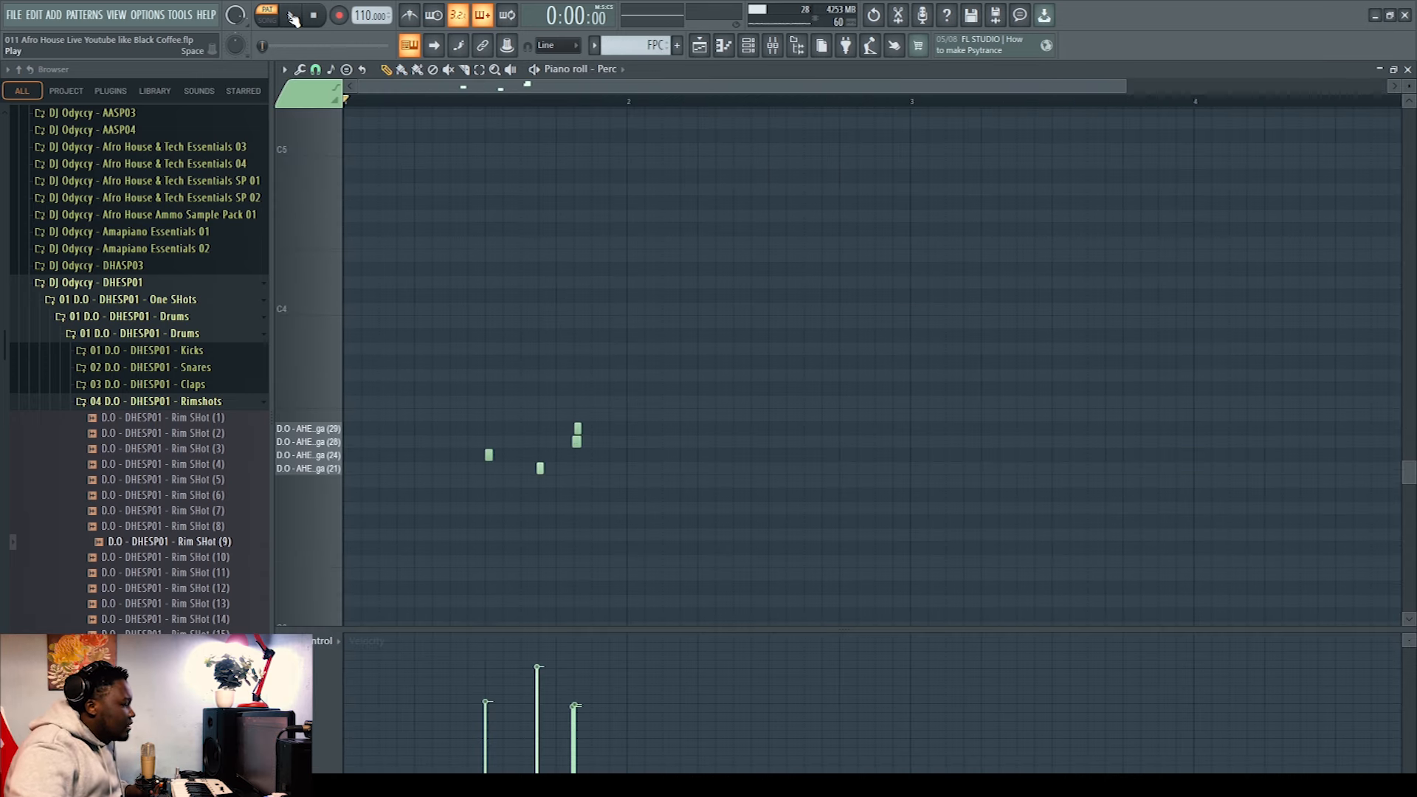
pyautogui.click(293, 19)
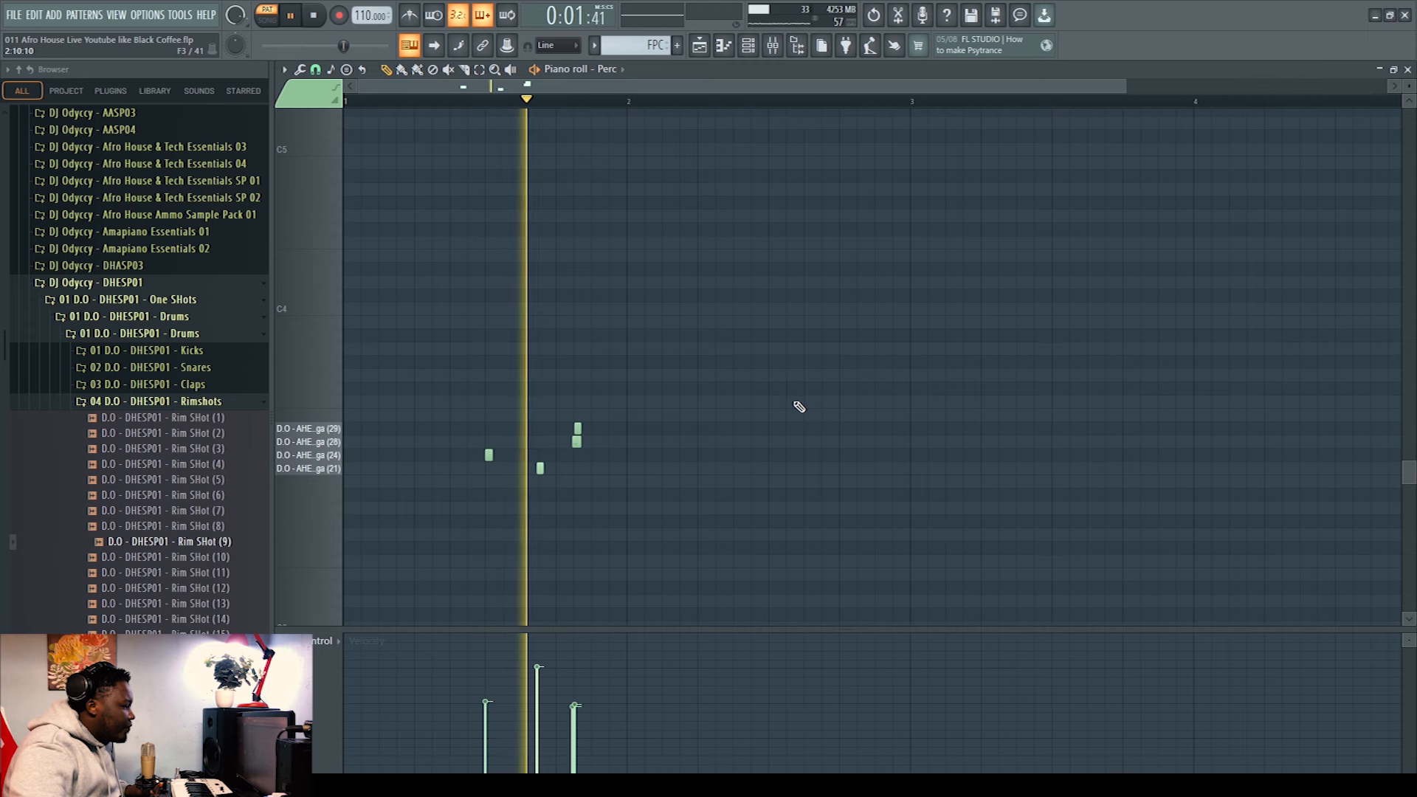
pyautogui.click(315, 17)
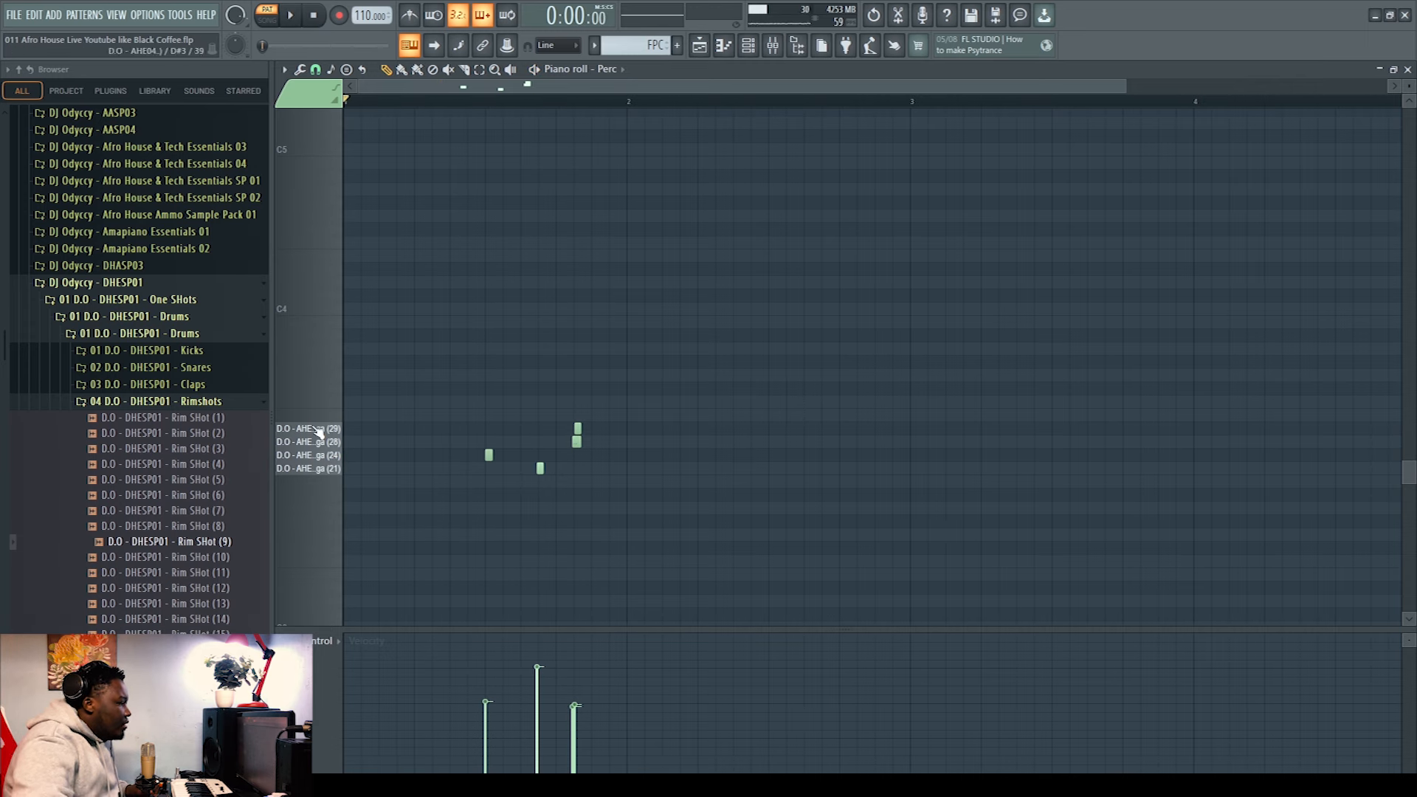
pyautogui.click(1408, 69)
# Open the Perc track's FPC instrument and audition its four loaded conga pads.
pyautogui.click(422, 173)
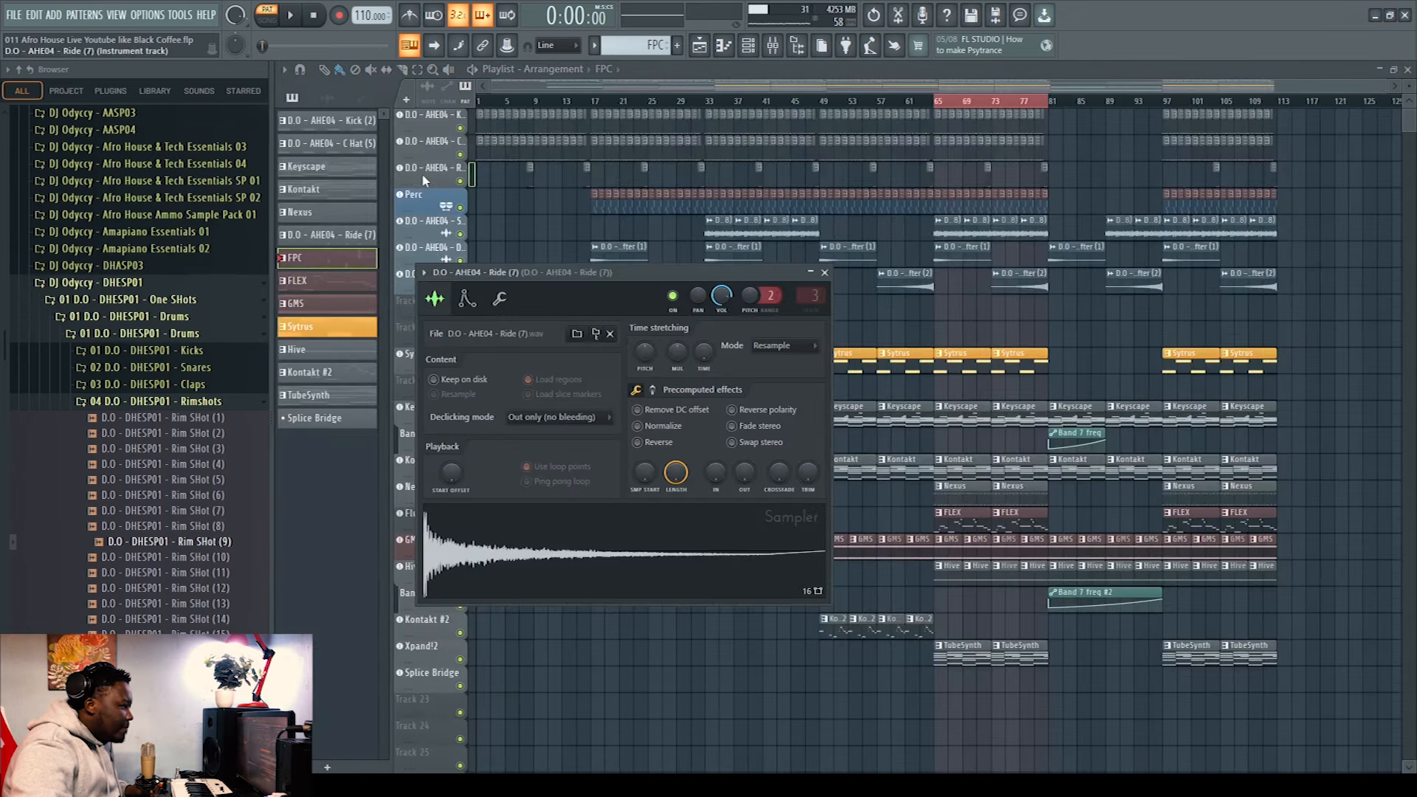
pyautogui.click(825, 275)
pyautogui.click(426, 196)
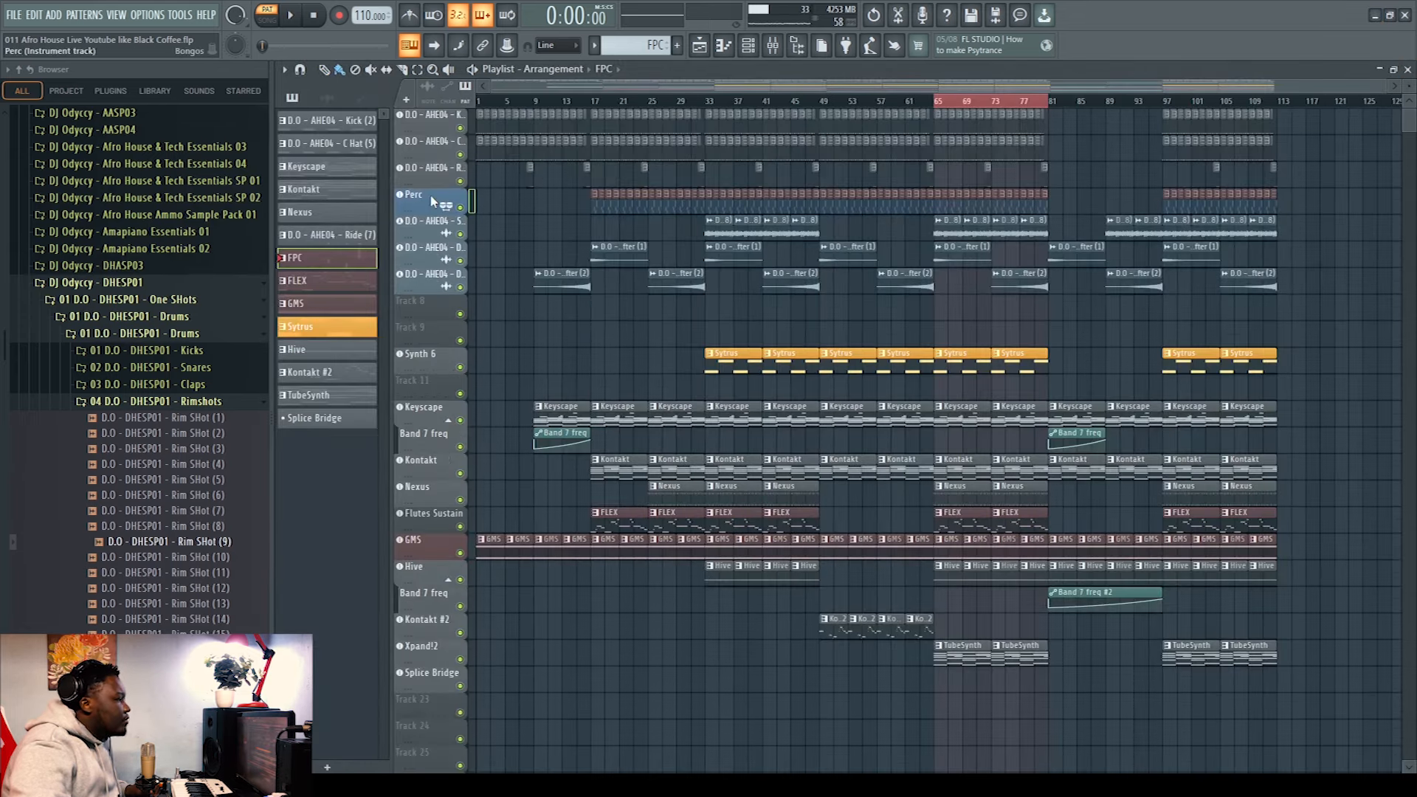
pyautogui.click(538, 379)
pyautogui.click(590, 387)
pyautogui.click(633, 390)
pyautogui.click(697, 391)
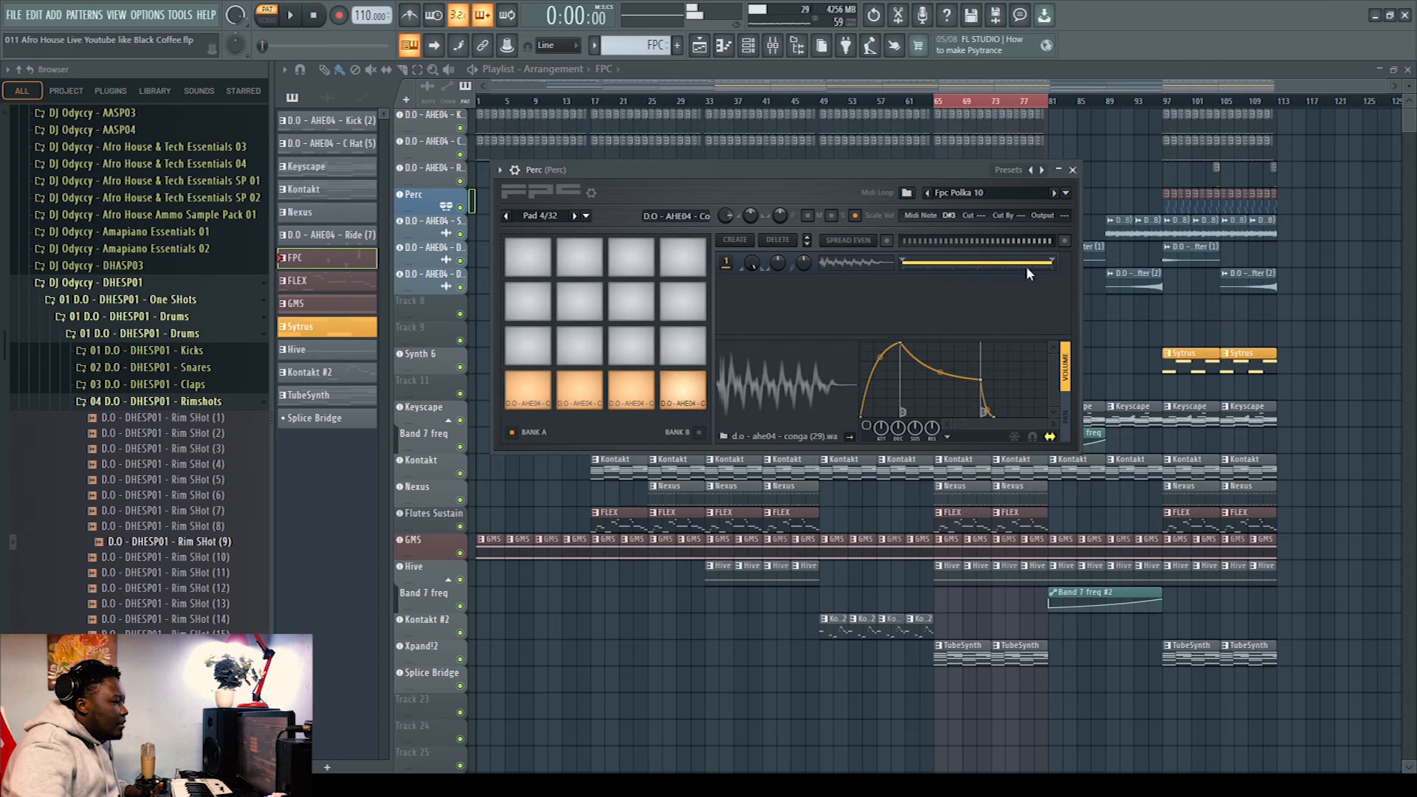
pyautogui.click(1073, 170)
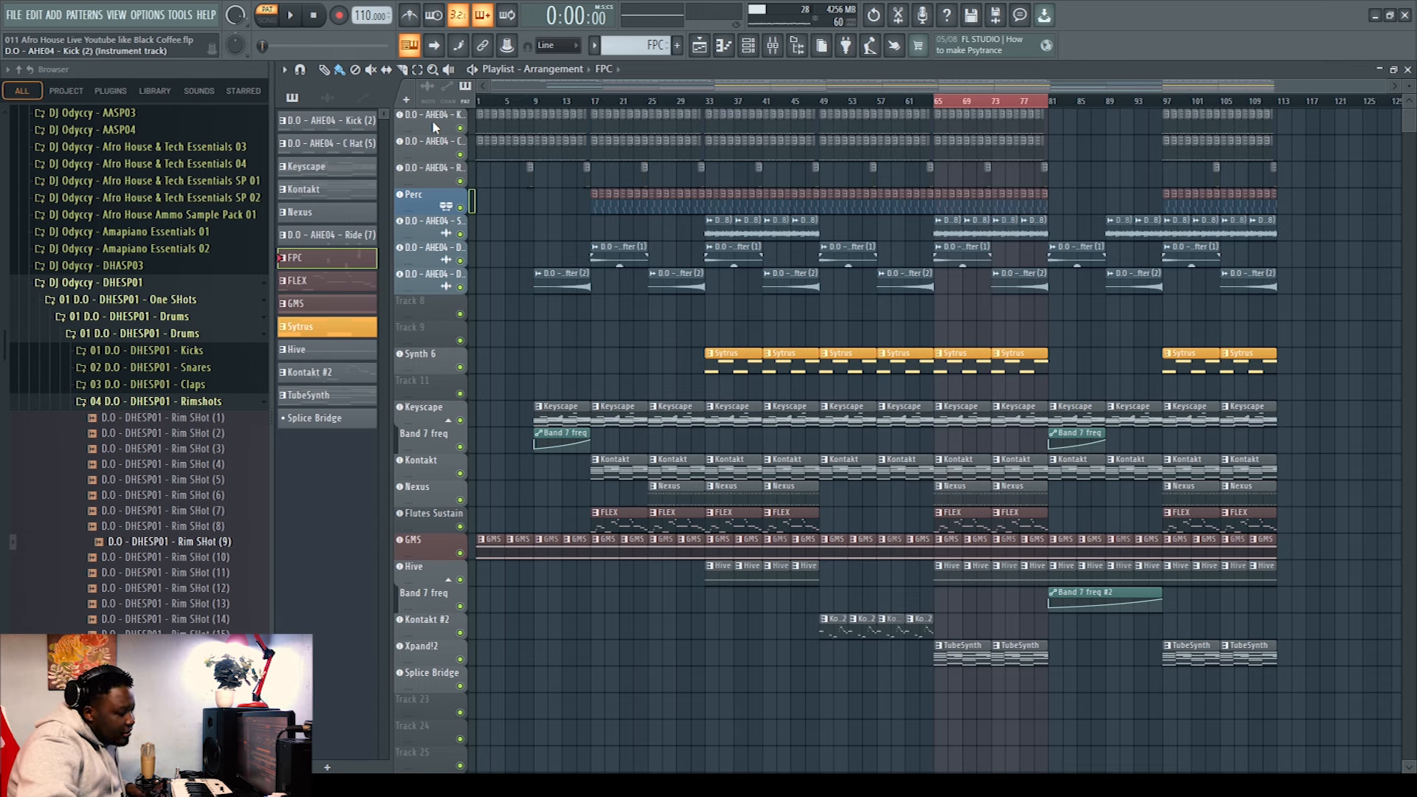
# Open the Shaker Loop 120bpm (8) clip's channel settings and inspect its sample waveform and time-stretching options.
pyautogui.hotkey('ctrl', 's')
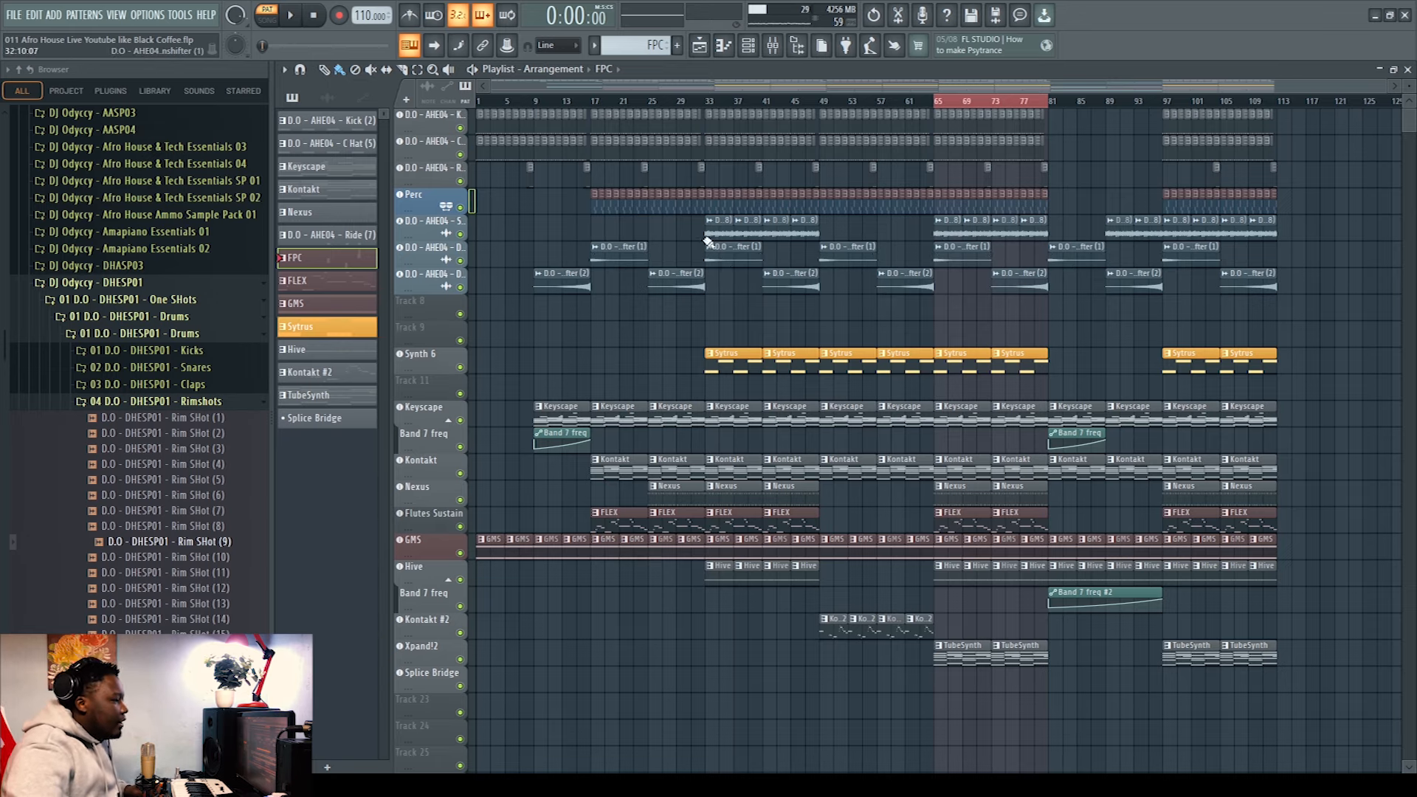
pyautogui.doubleClick(716, 222)
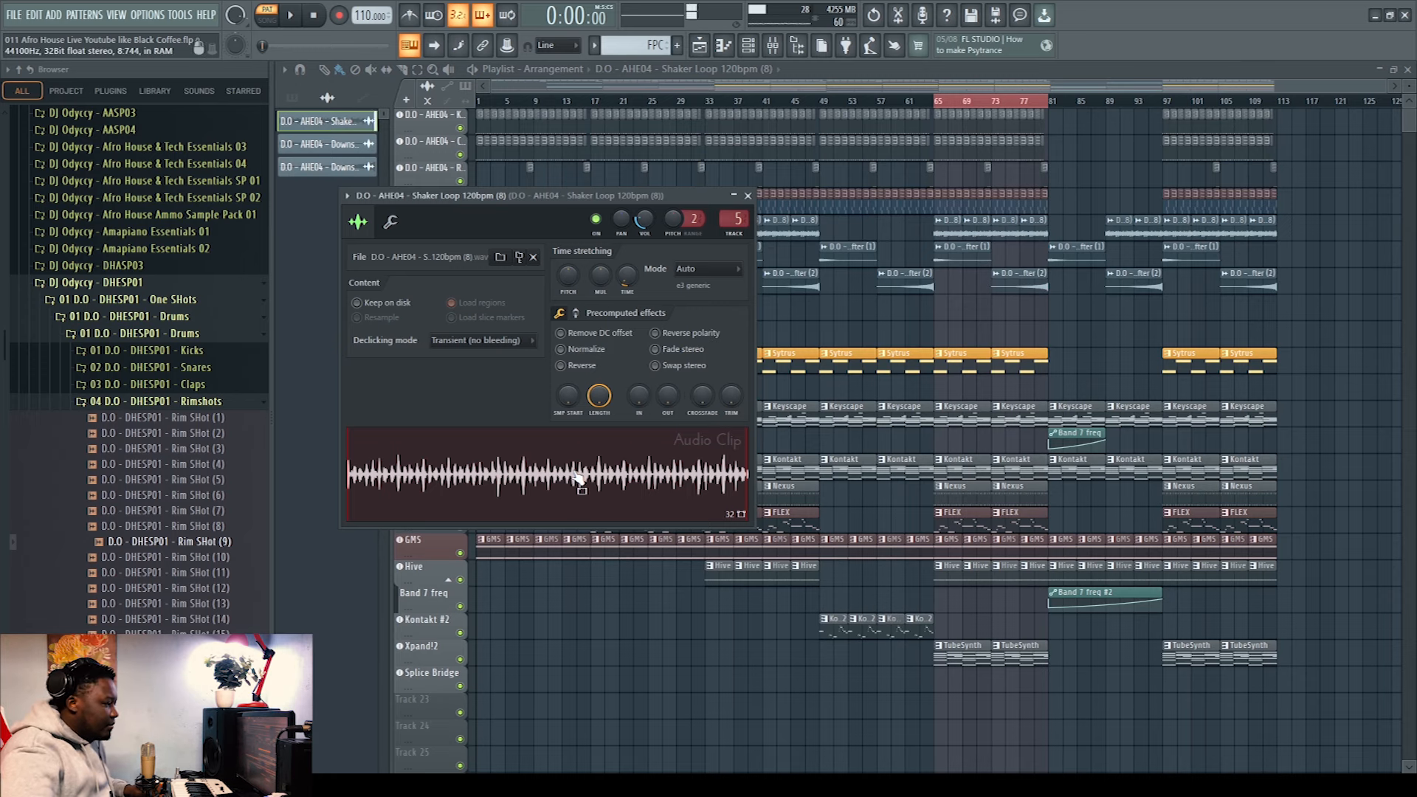
pyautogui.click(748, 196)
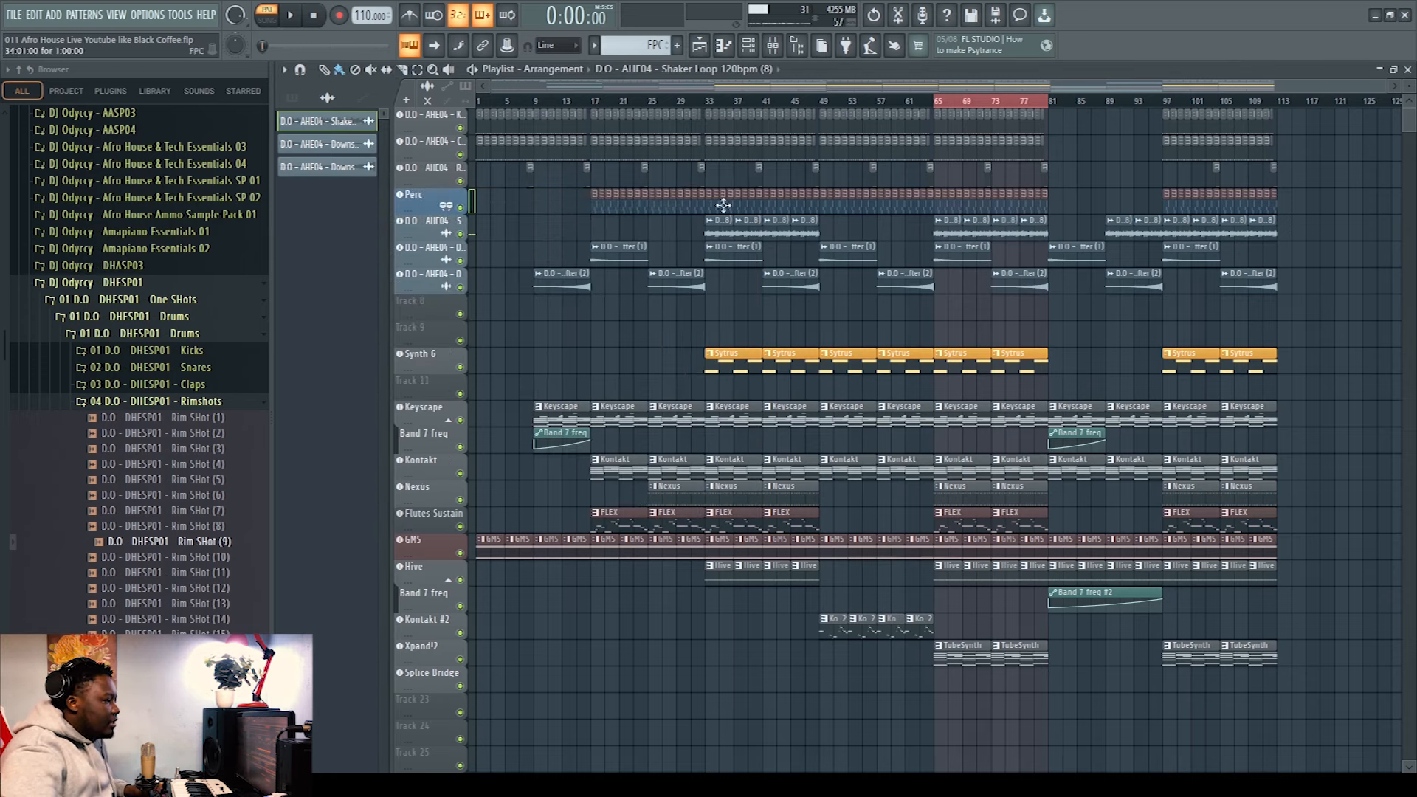
pyautogui.doubleClick(944, 227)
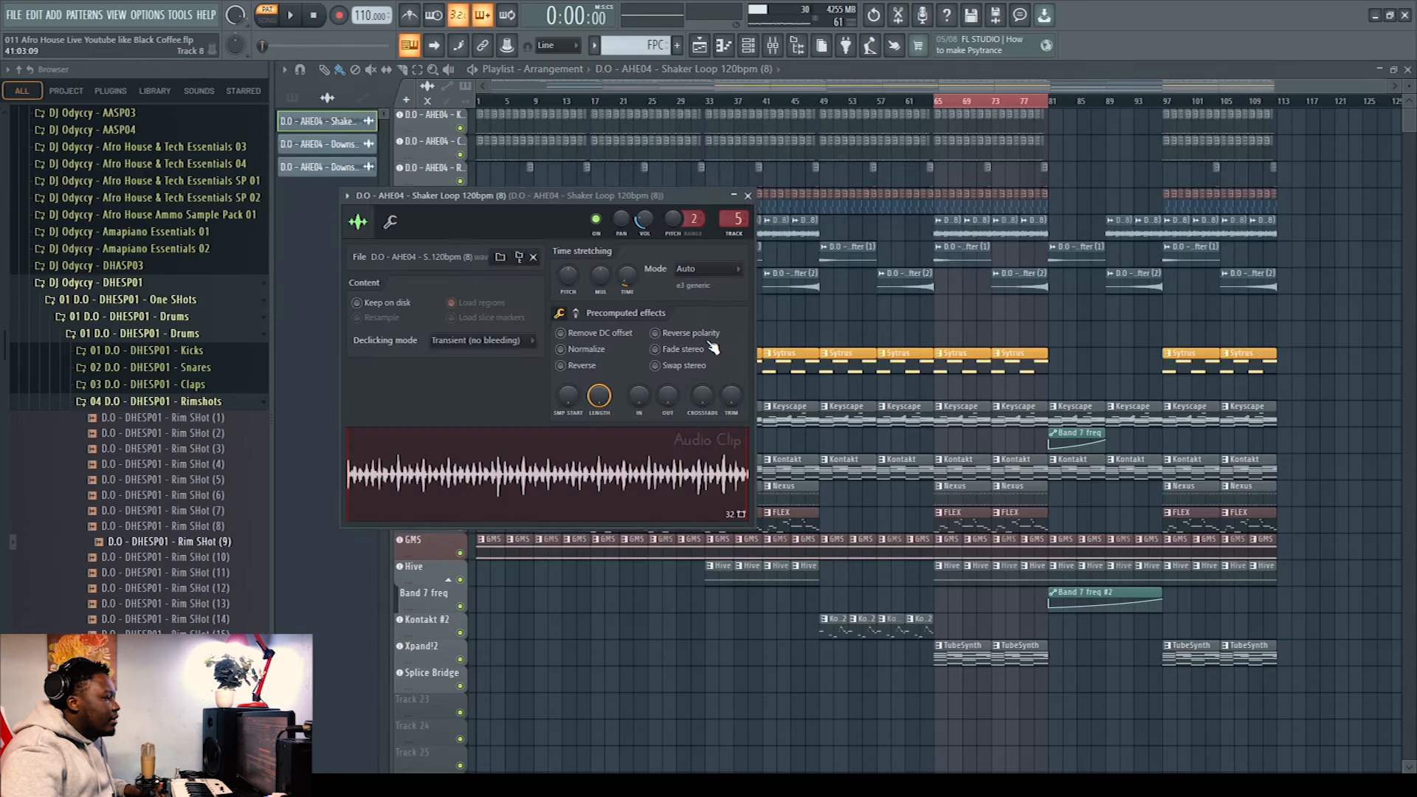
pyautogui.click(748, 196)
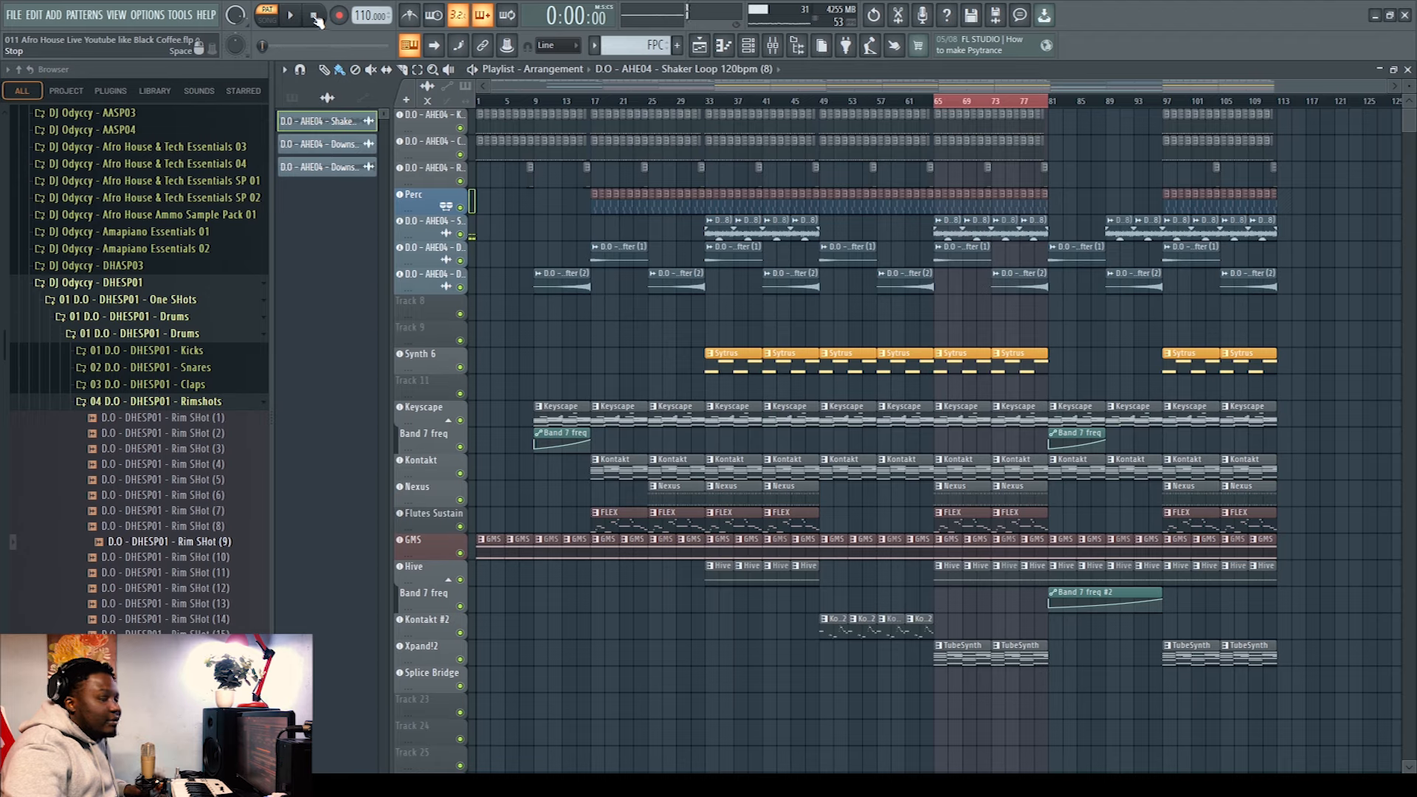
# Inspect the sample settings of the Downshifter (1) and reversed Downshifter (2) audio clips.
pyautogui.doubleClick(967, 245)
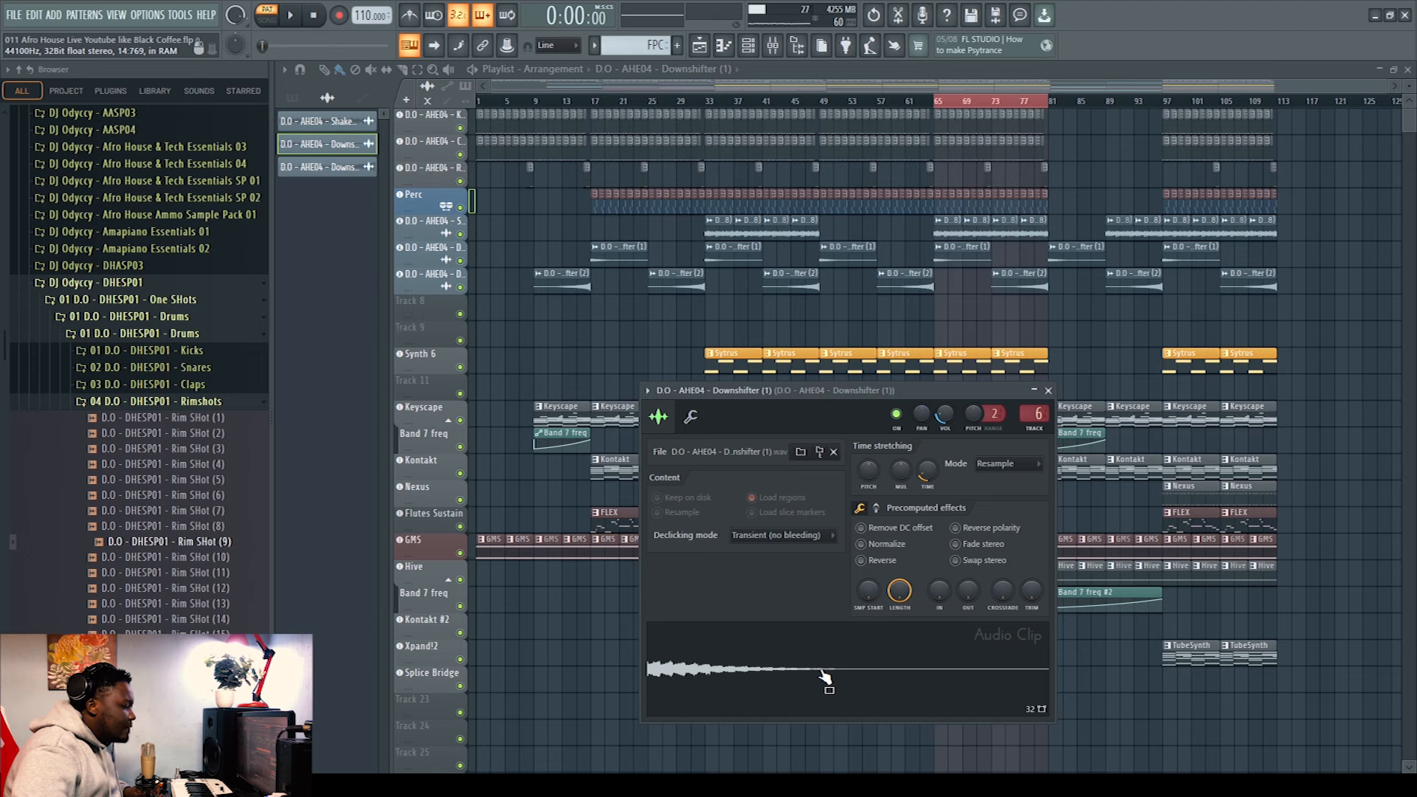
pyautogui.click(1048, 391)
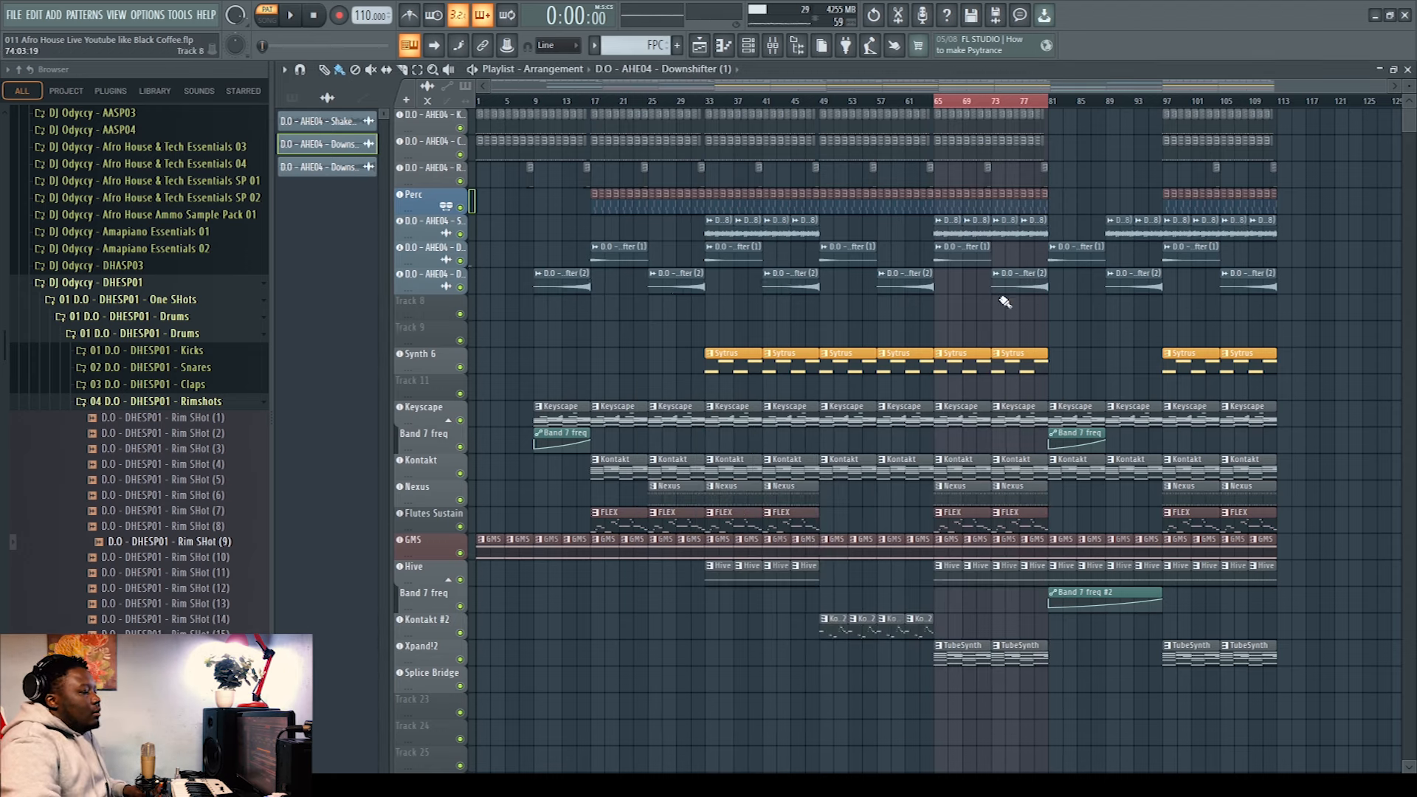
pyautogui.doubleClick(1034, 285)
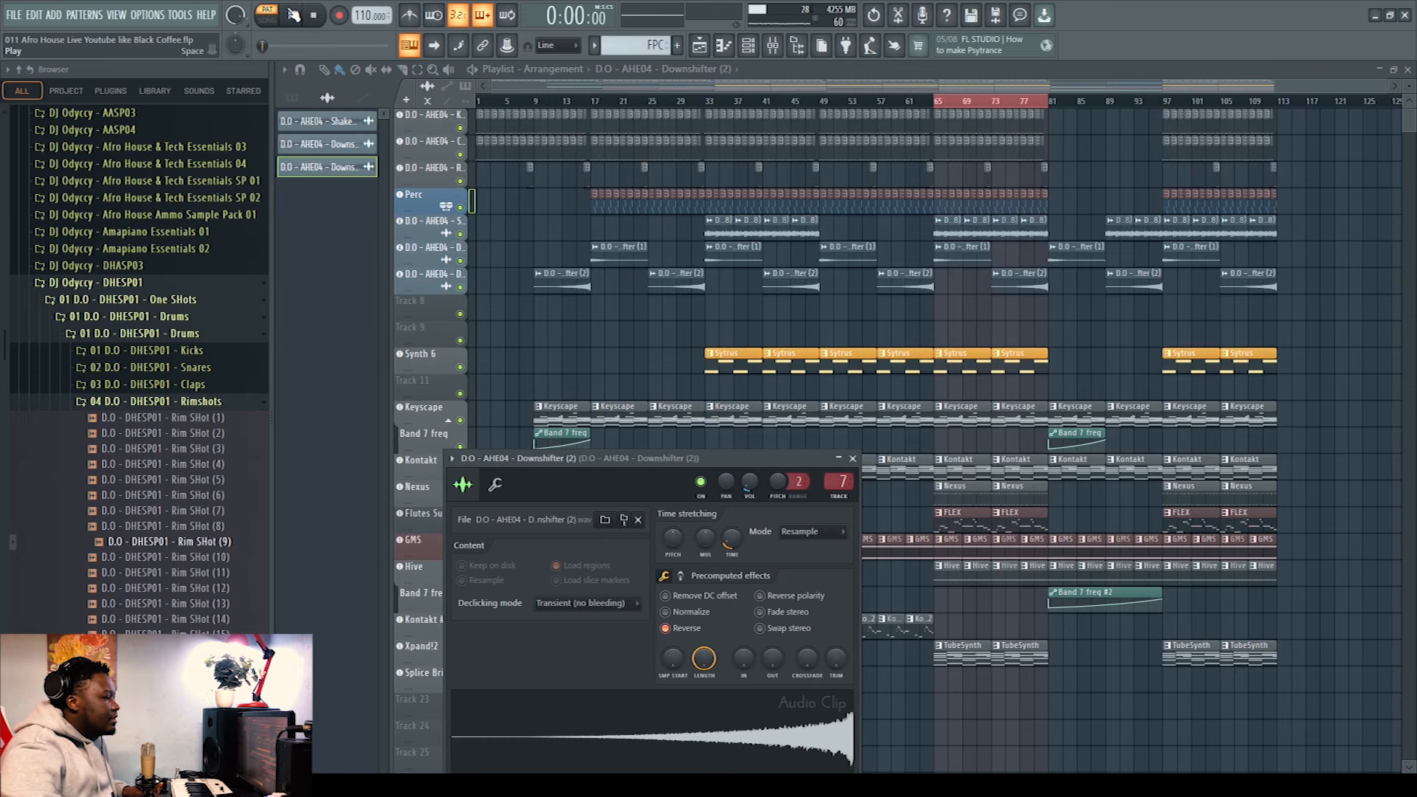
pyautogui.press('space')
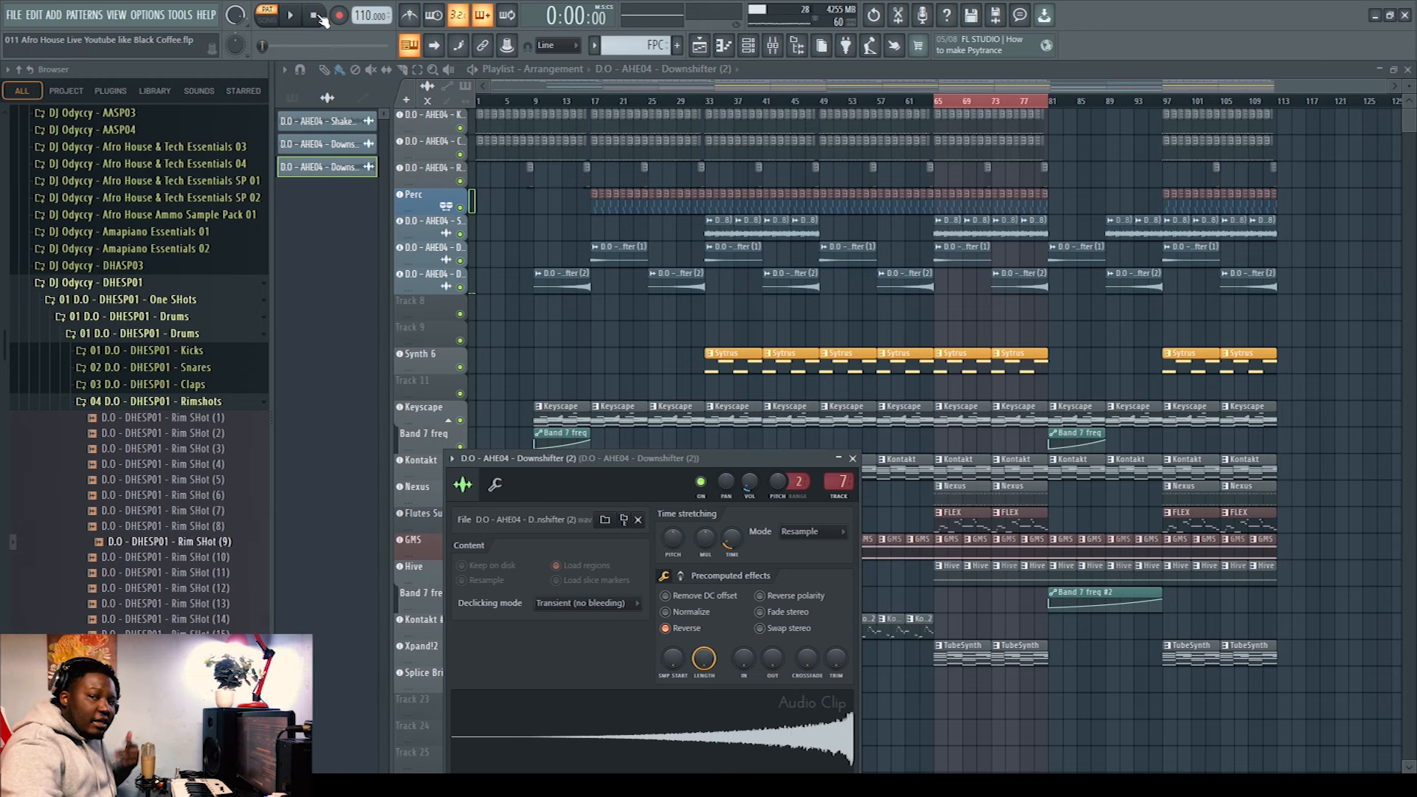
pyautogui.click(852, 459)
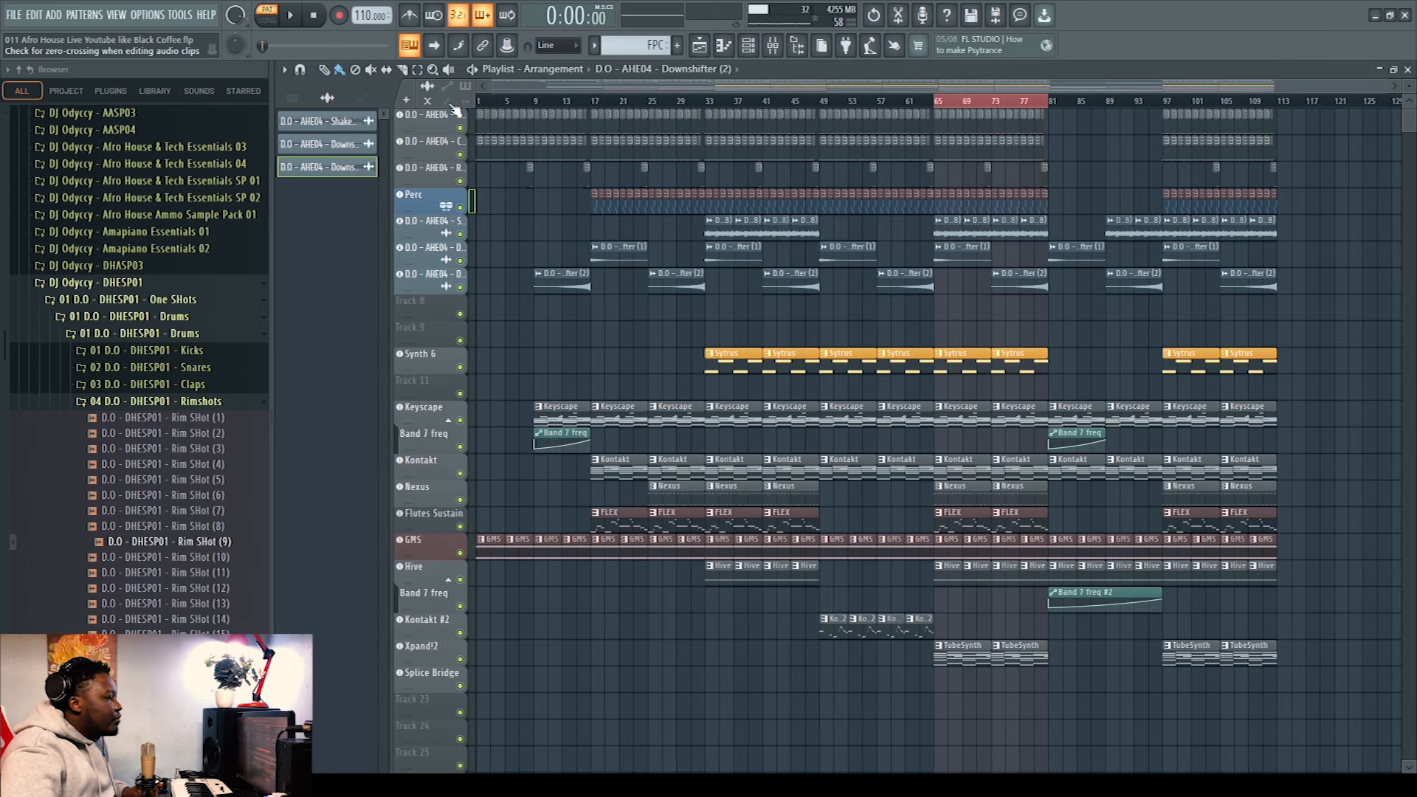
# Solo all seven drum, percussion and effects tracks and play them together from bar 65.
pyautogui.moveTo(471, 112); pyautogui.dragTo(471, 288)
pyautogui.rightClick(460, 127)
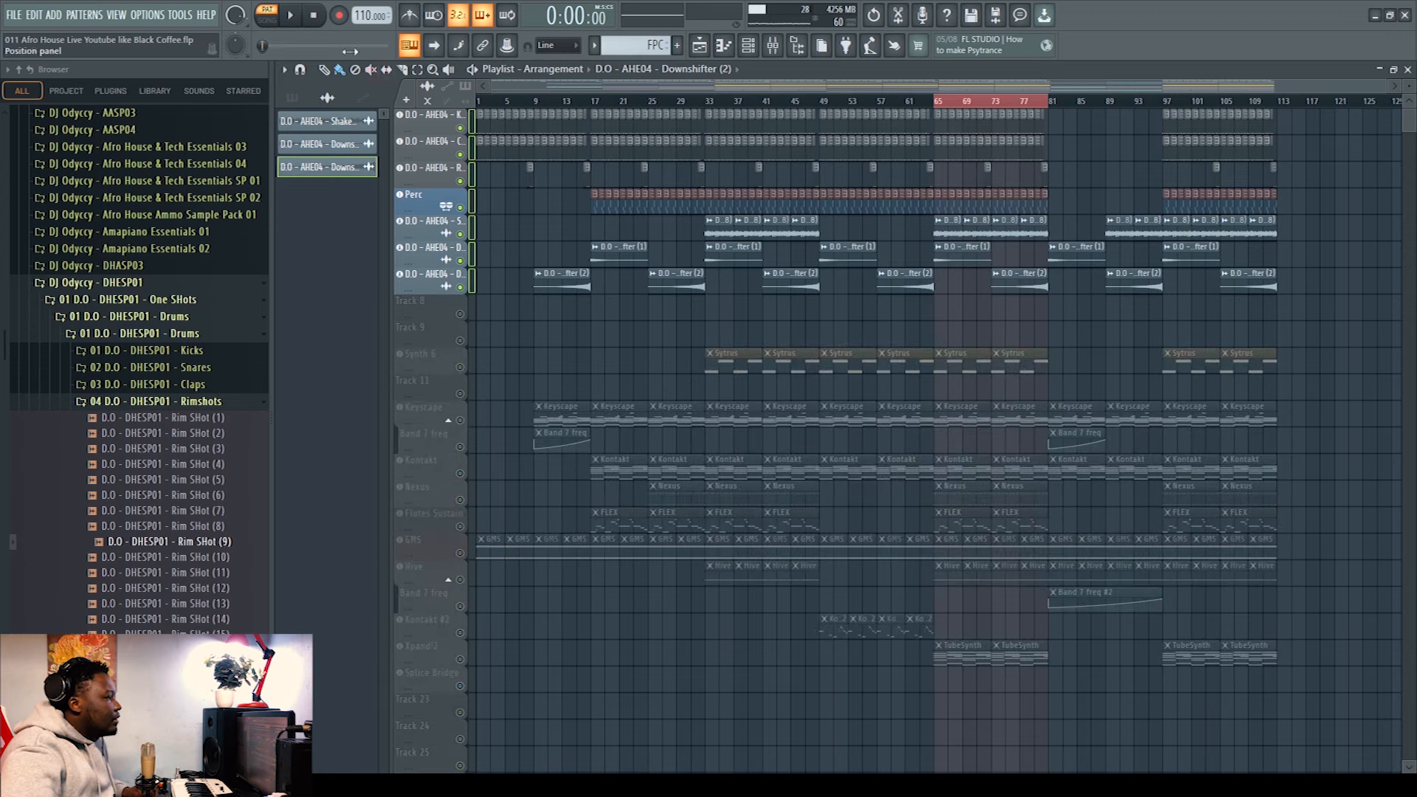
pyautogui.click(290, 14)
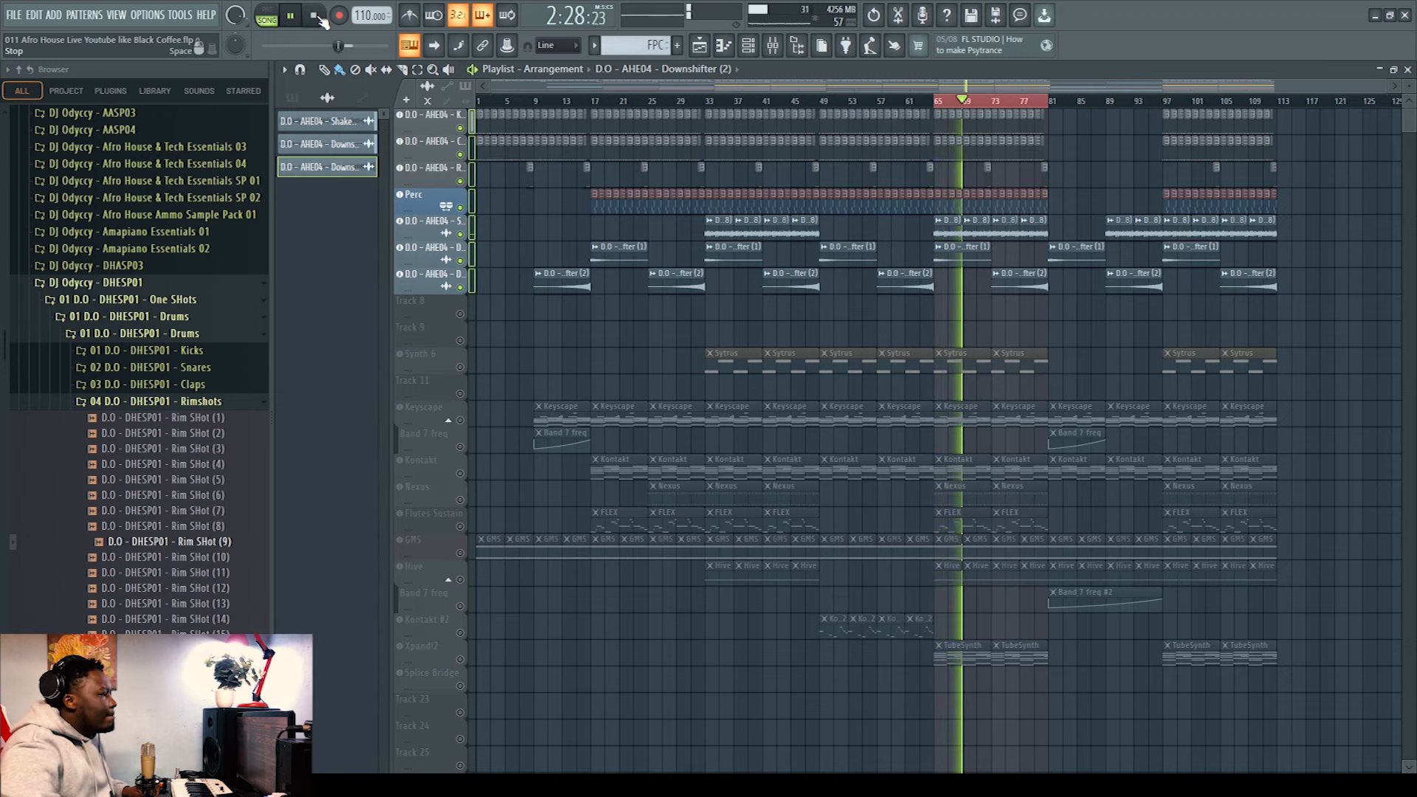
pyautogui.click(319, 17)
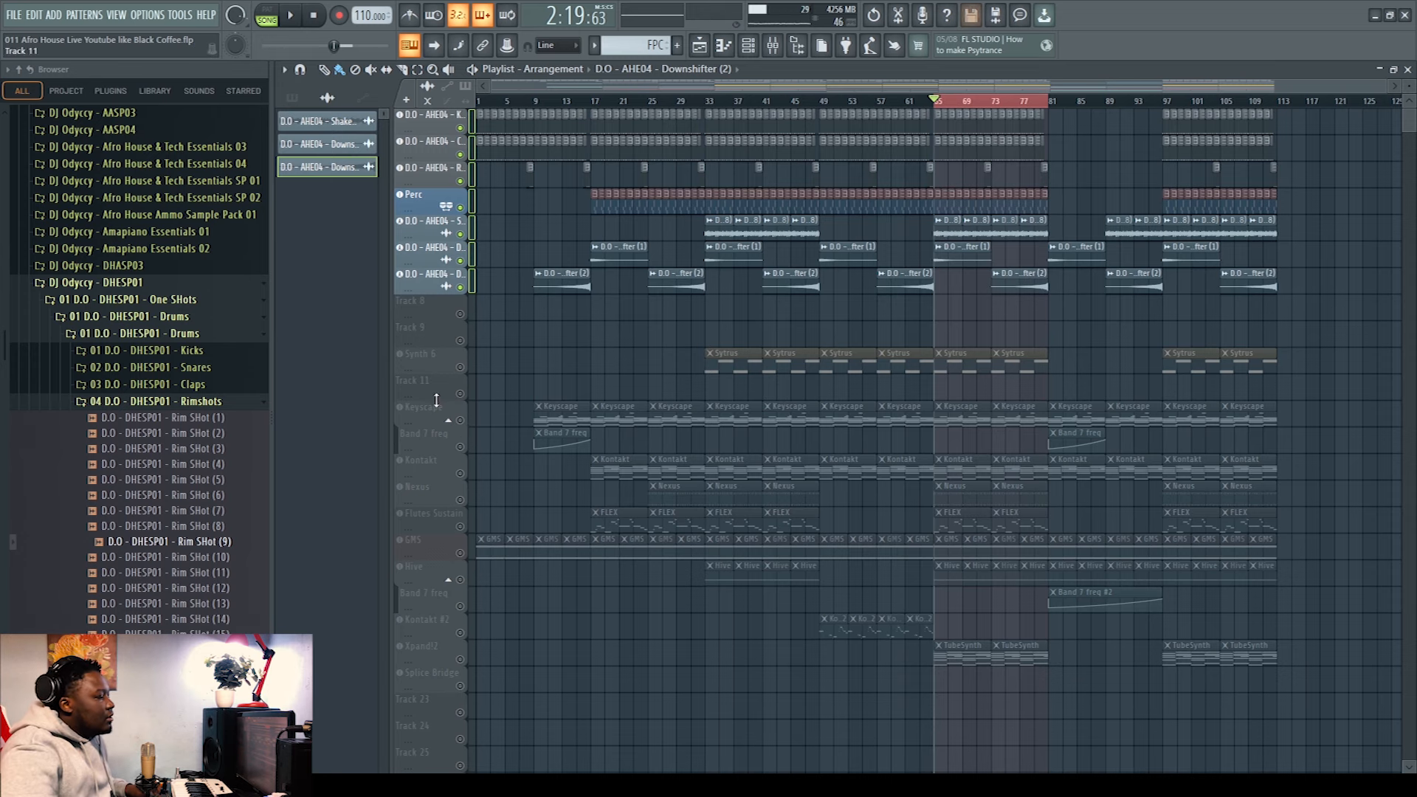
# Solo the Keyscape track and play its chord pattern from bar 65 with all its notes shown in the piano roll.
pyautogui.keyDown('ctrl'); pyautogui.click(460, 419); pyautogui.keyUp('ctrl')
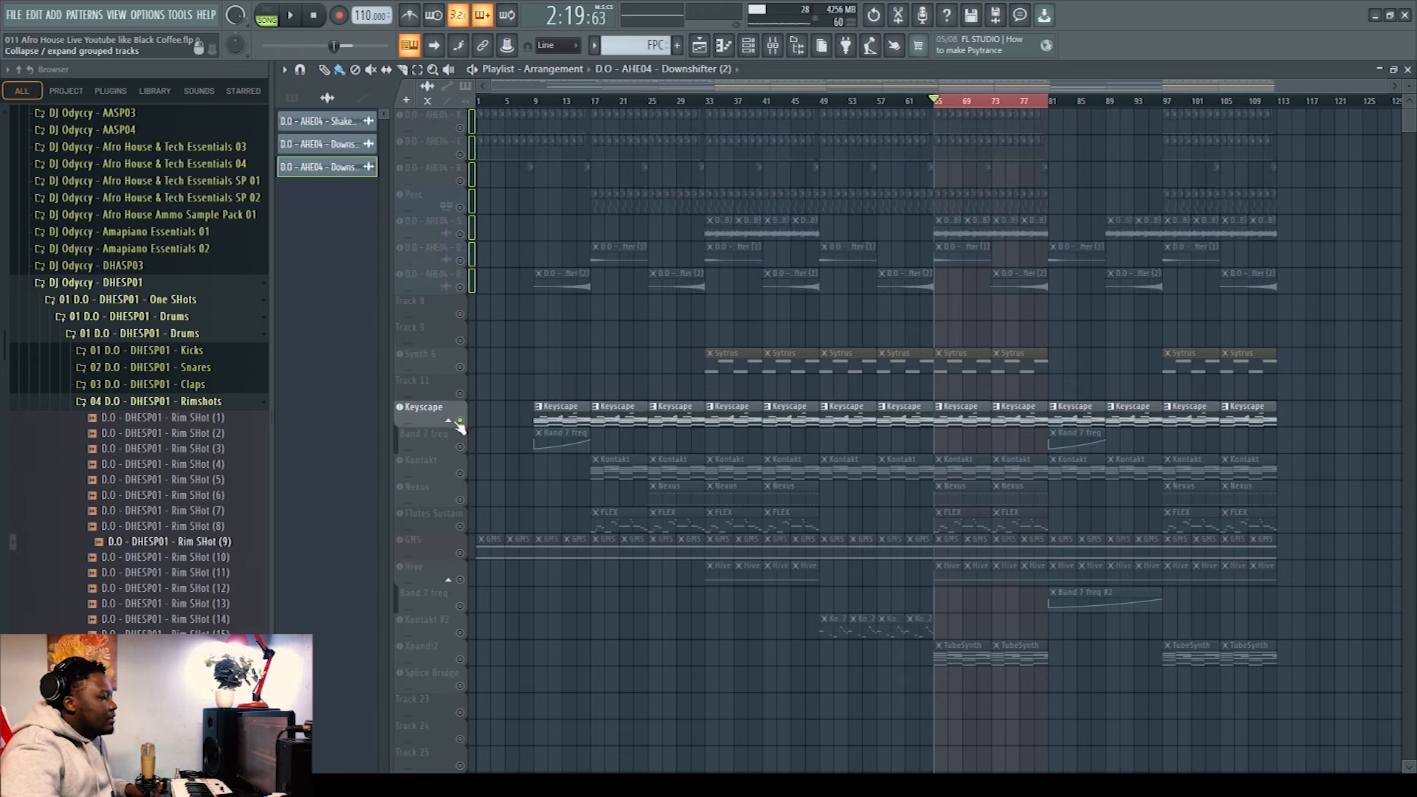
pyautogui.click(470, 417)
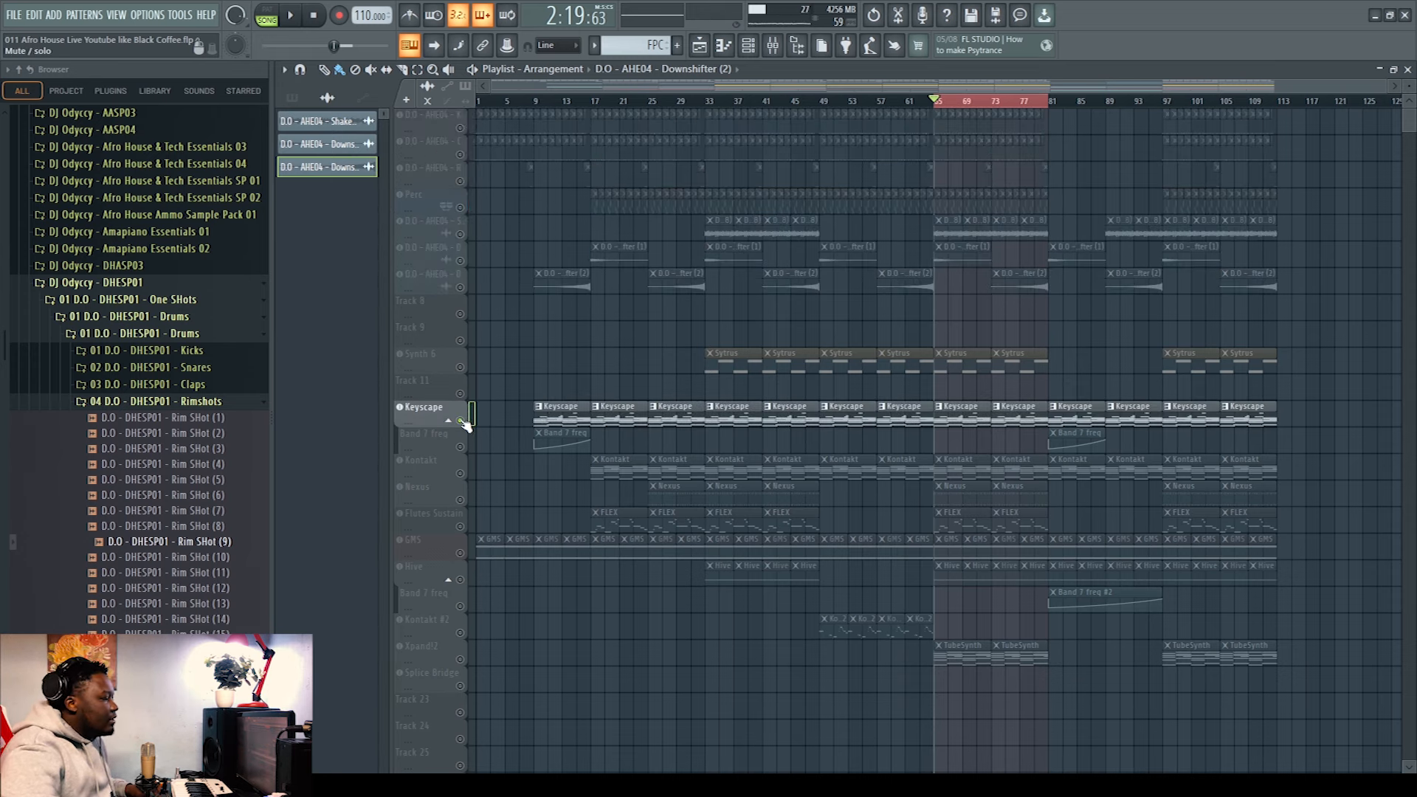
pyautogui.doubleClick(960, 412)
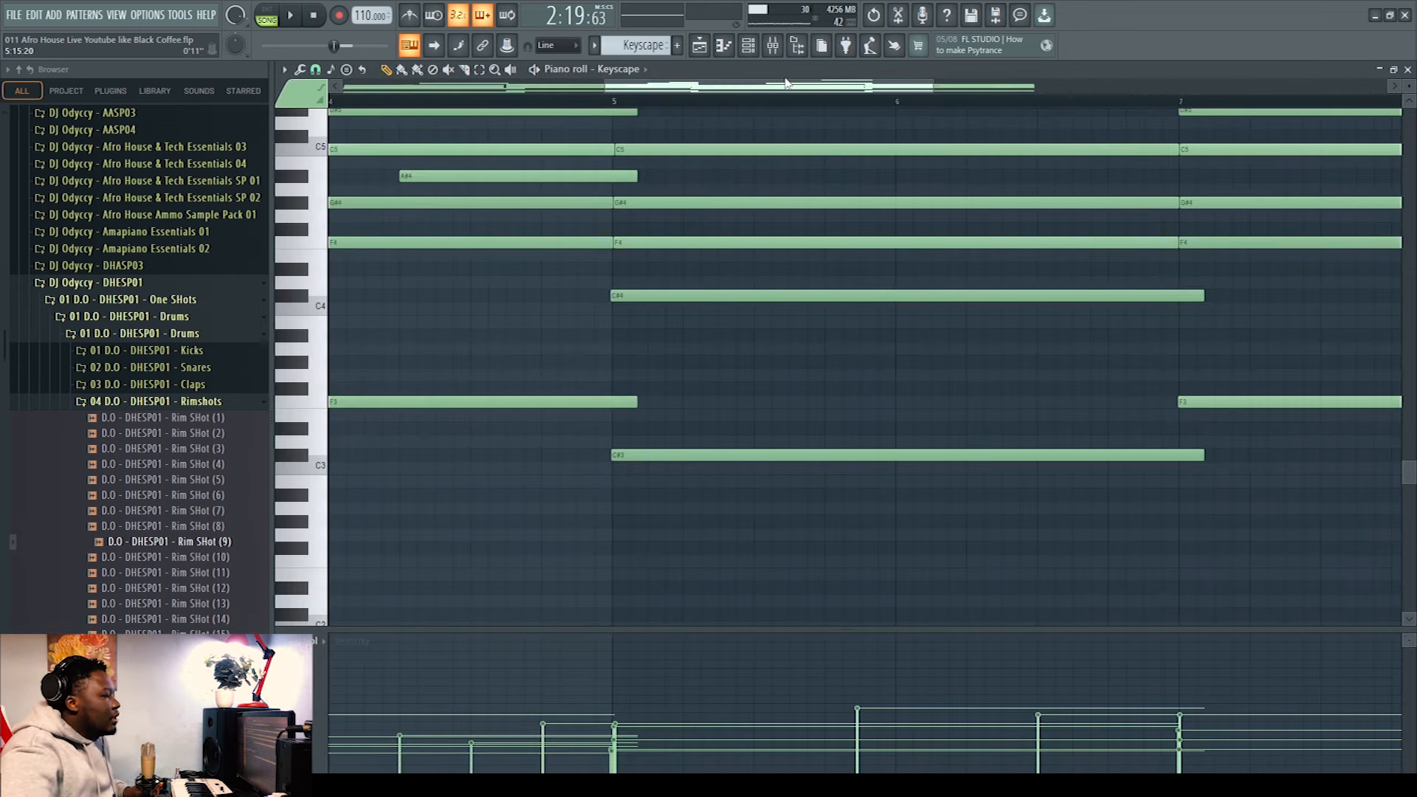
pyautogui.moveTo(652, 96); pyautogui.dragTo(392, 90)
pyautogui.click(295, 18)
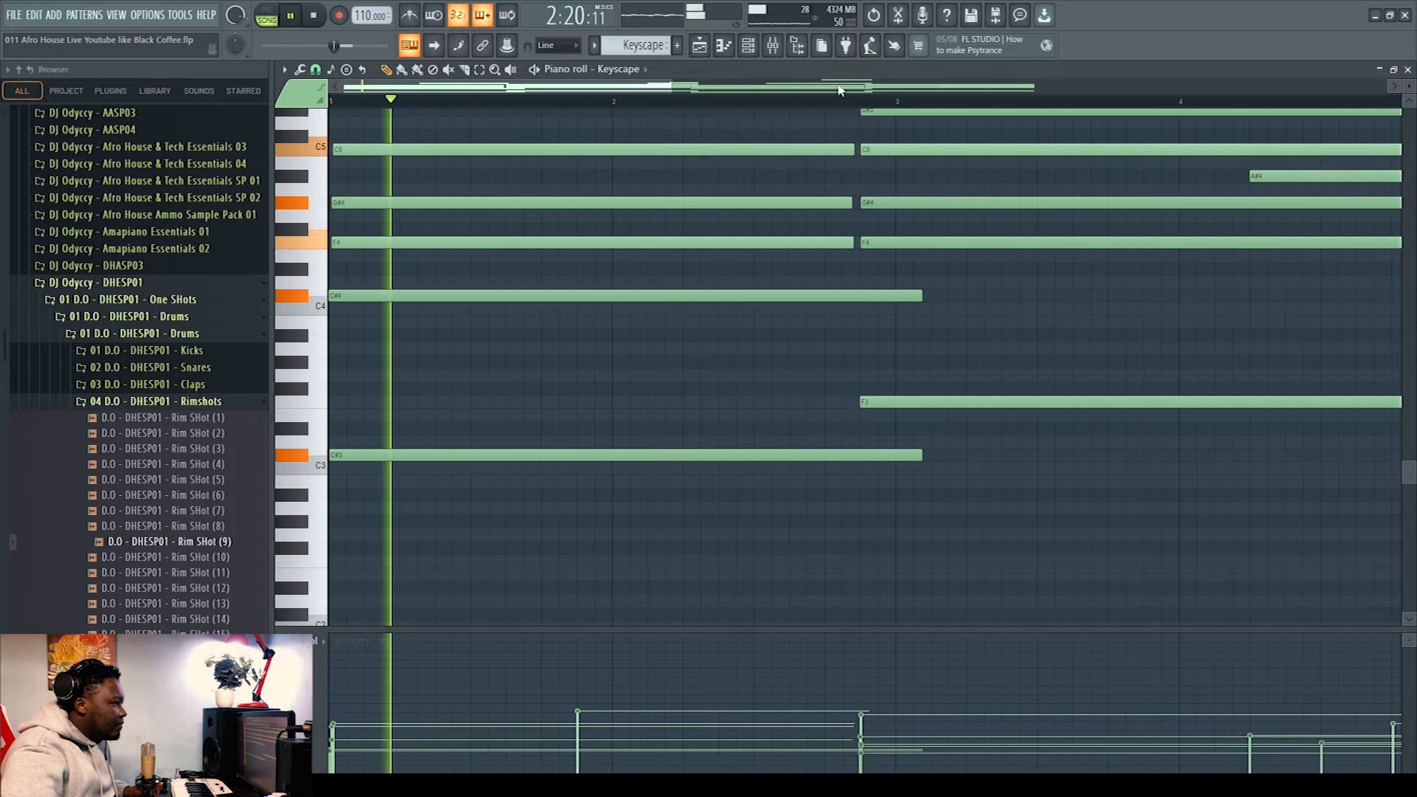
pyautogui.moveTo(673, 88); pyautogui.dragTo(1029, 89)
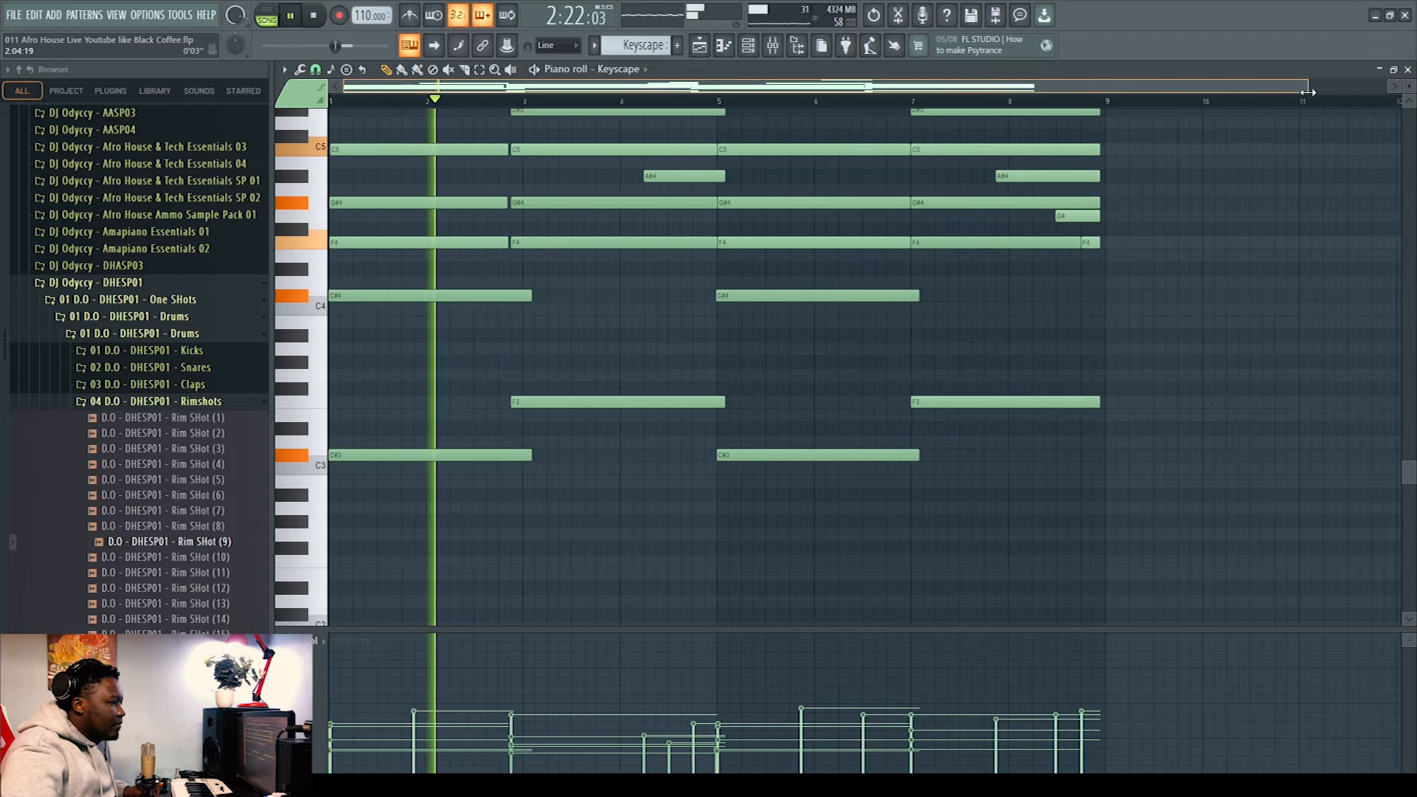
pyautogui.scroll(5, 1288, 295)
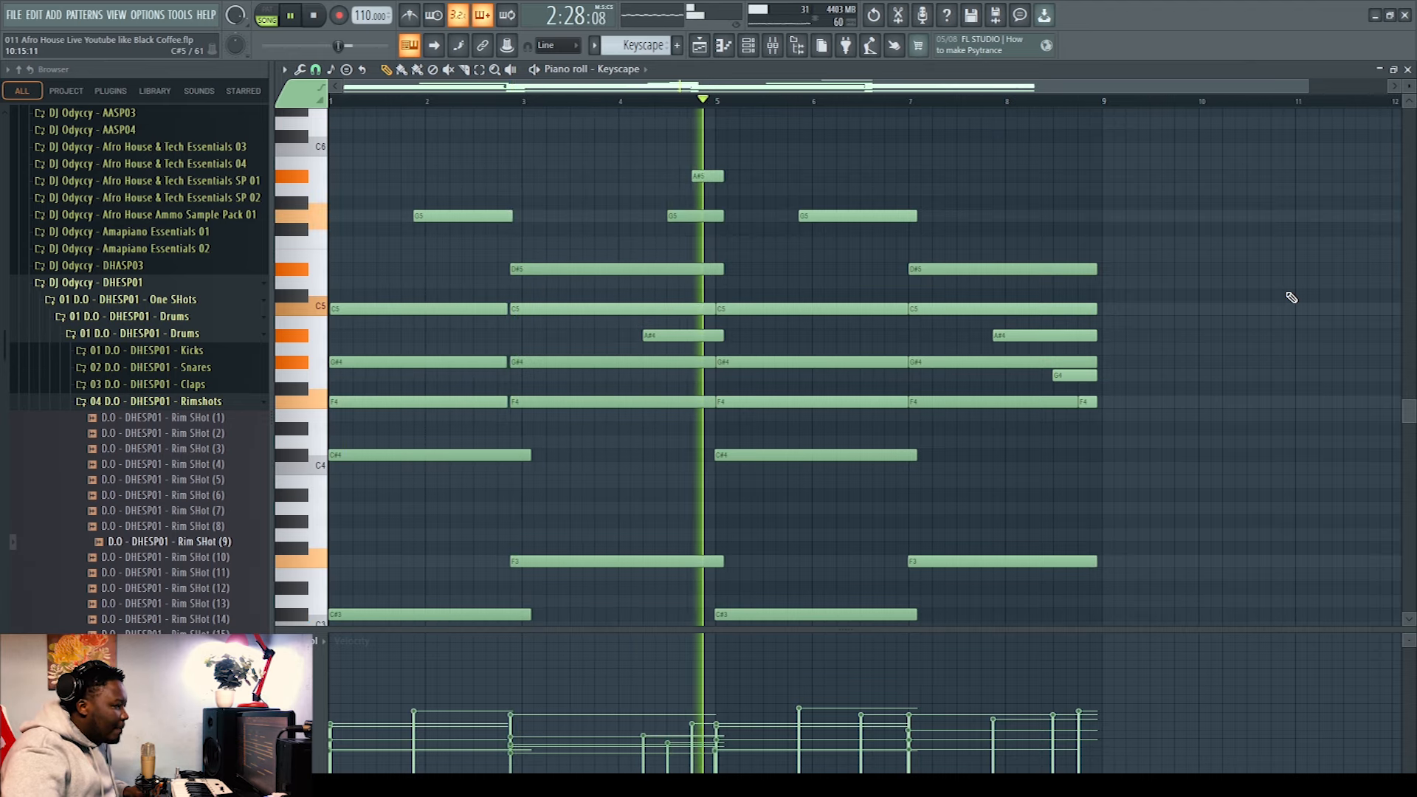
pyautogui.click(1410, 71)
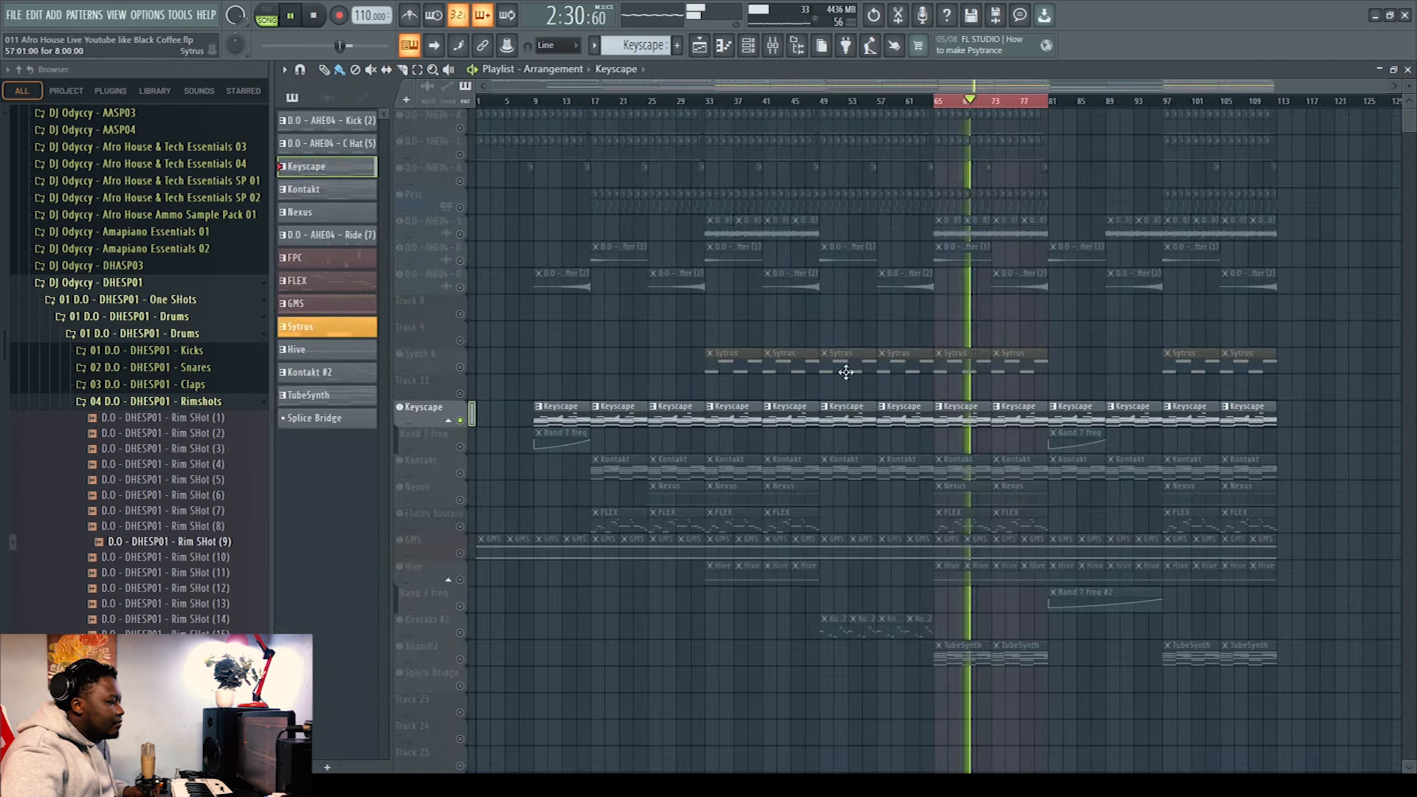
# Inspect the Keyscape instrument's LA Custom C7 - Cinematic preset while it plays, and stop playback.
pyautogui.click(446, 413)
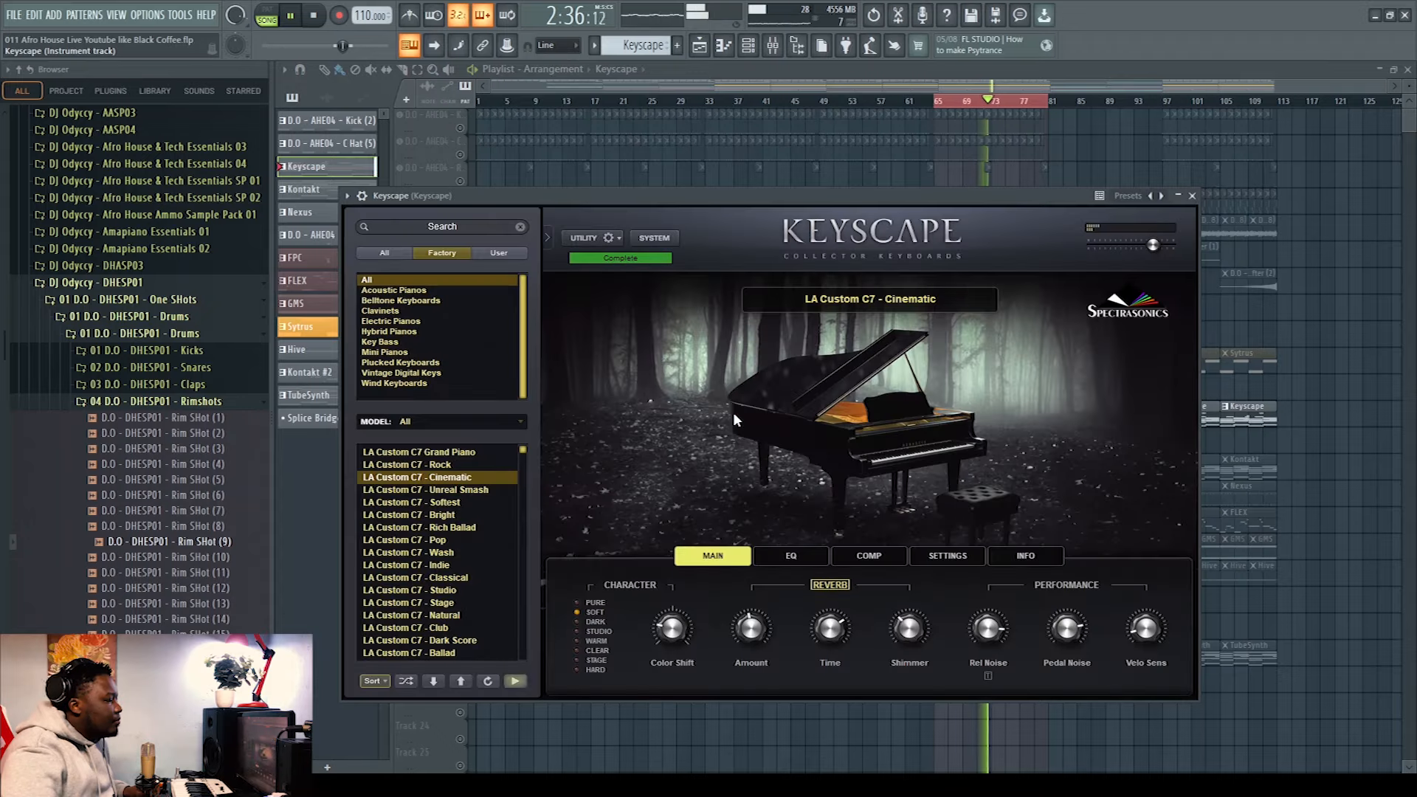
pyautogui.click(1193, 196)
pyautogui.click(315, 15)
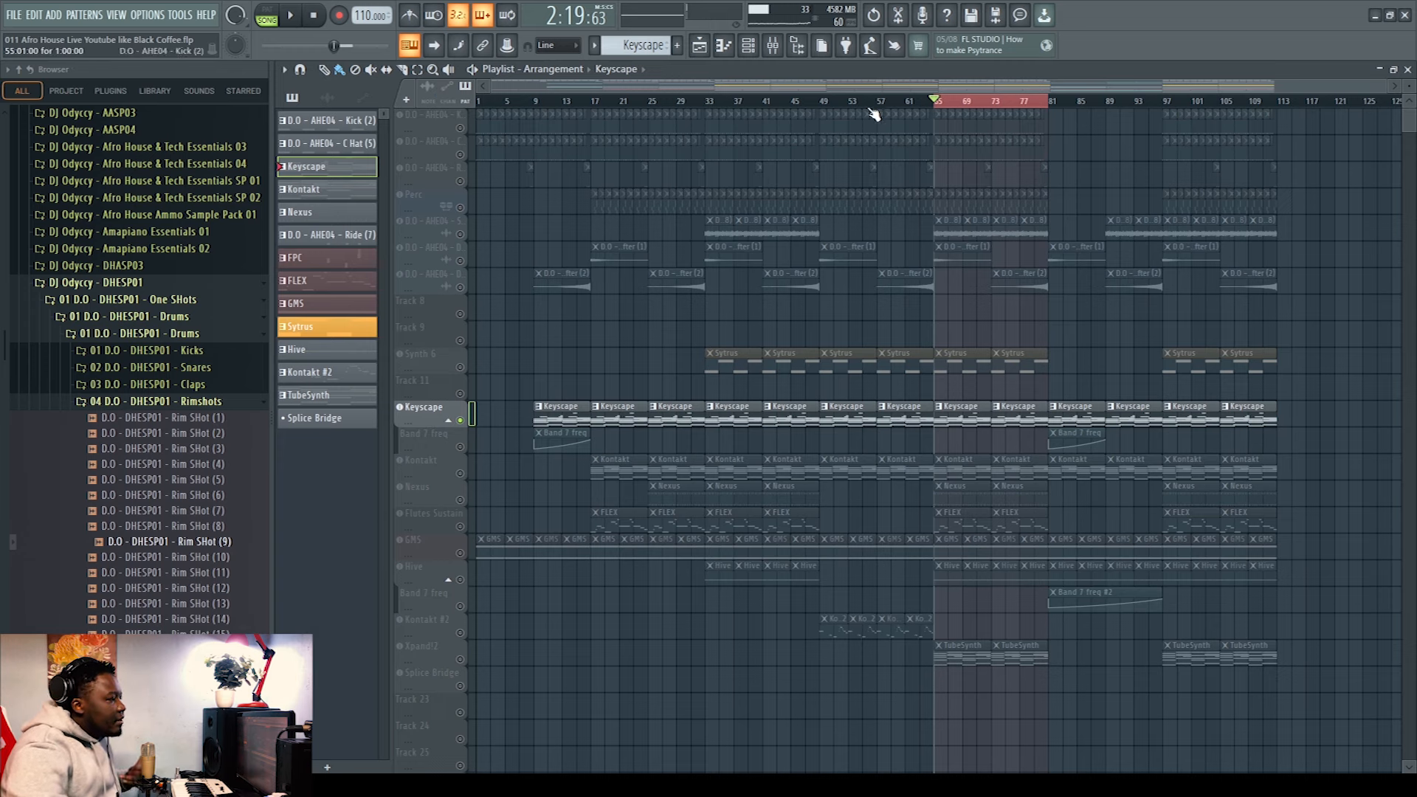
# Inspect both Fruity Parametric EQ 2 curves on the Keyscape mixer track.
pyautogui.click(775, 47)
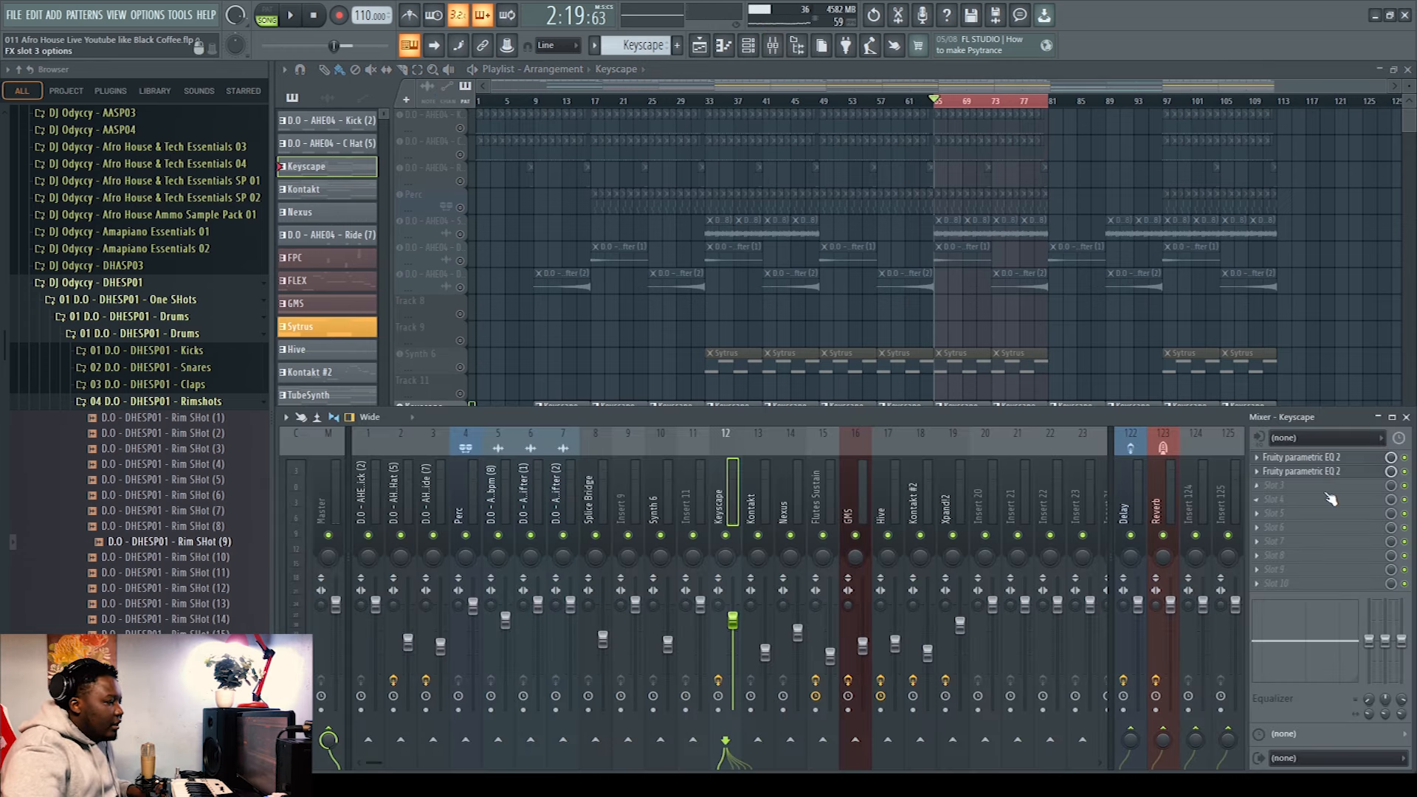
pyautogui.click(1303, 469)
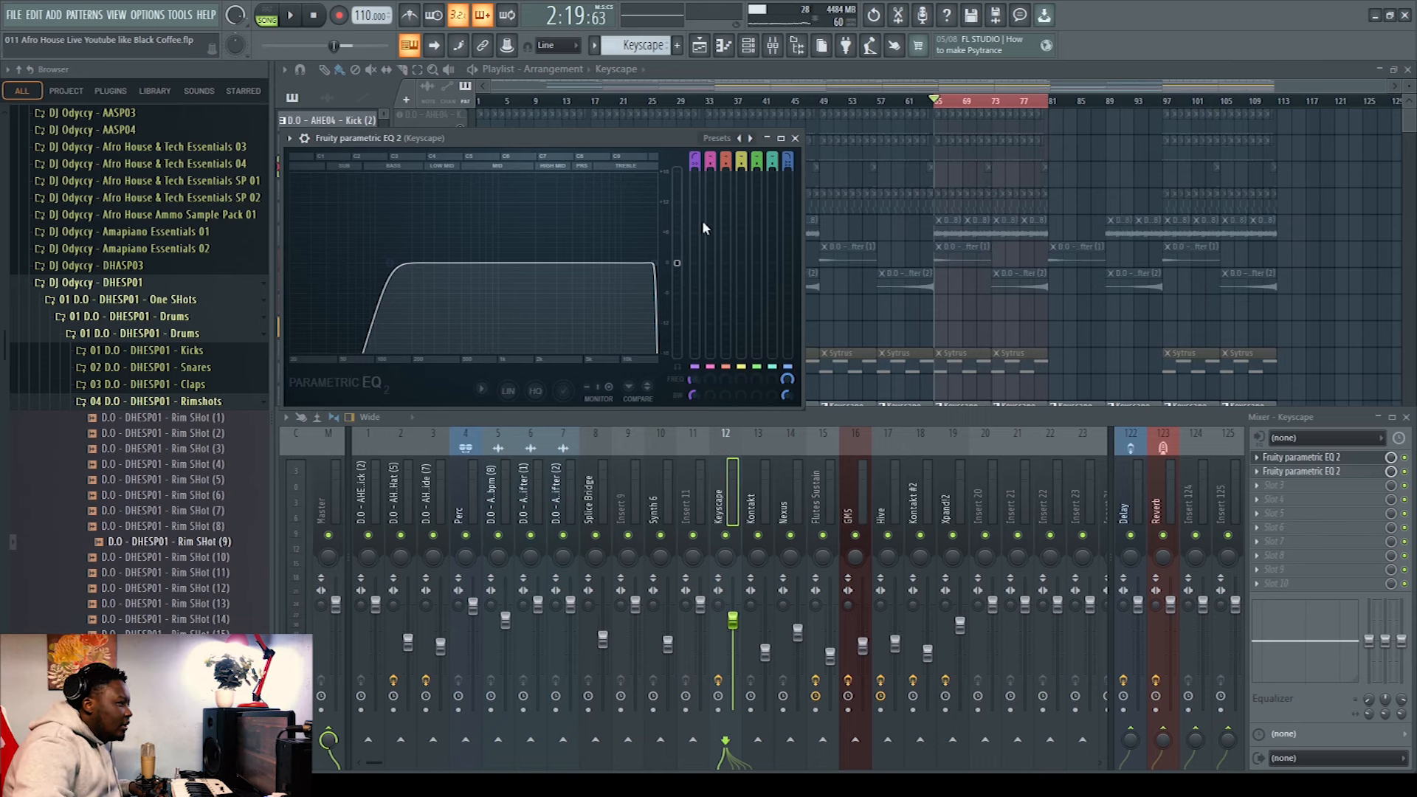
pyautogui.click(795, 139)
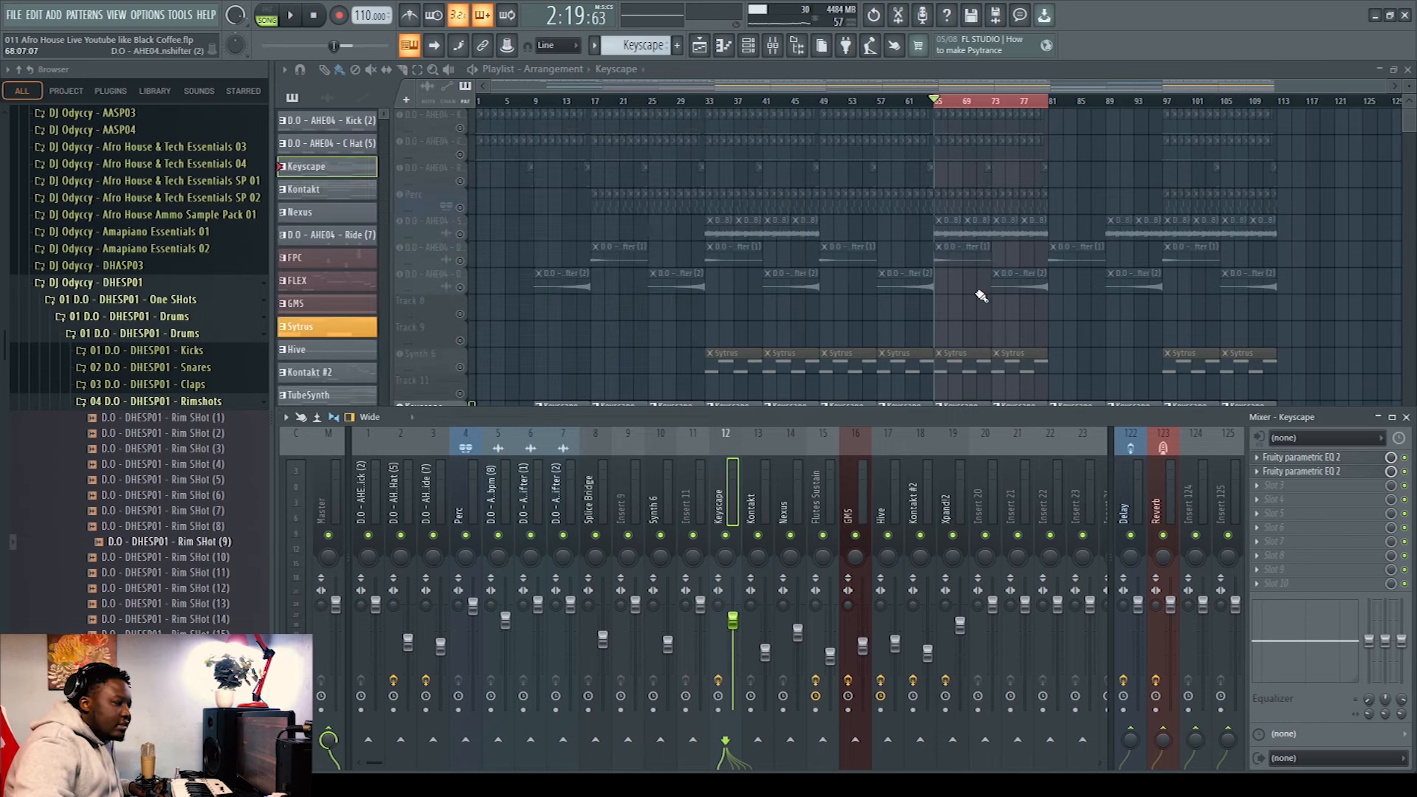
pyautogui.click(1300, 473)
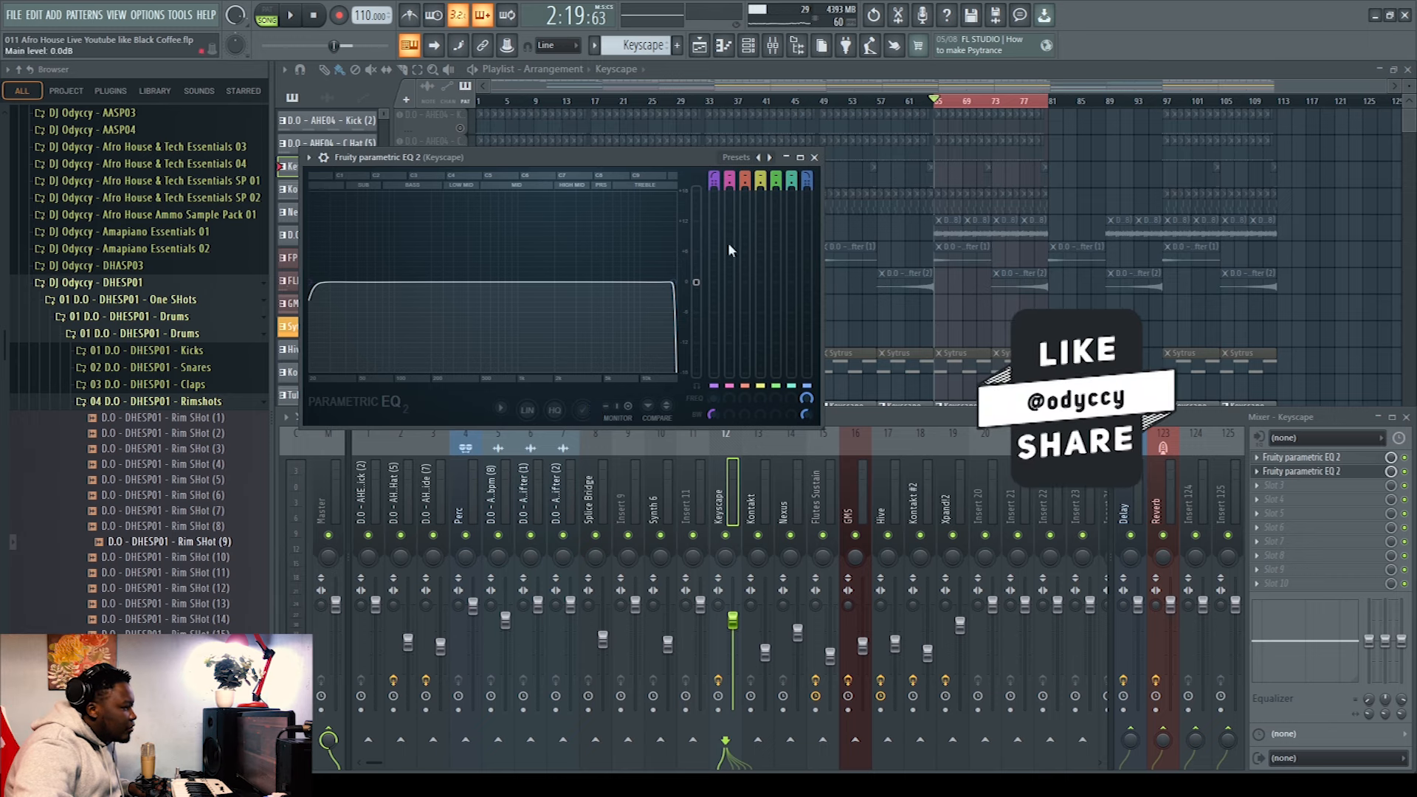
pyautogui.click(815, 158)
pyautogui.press('F9')
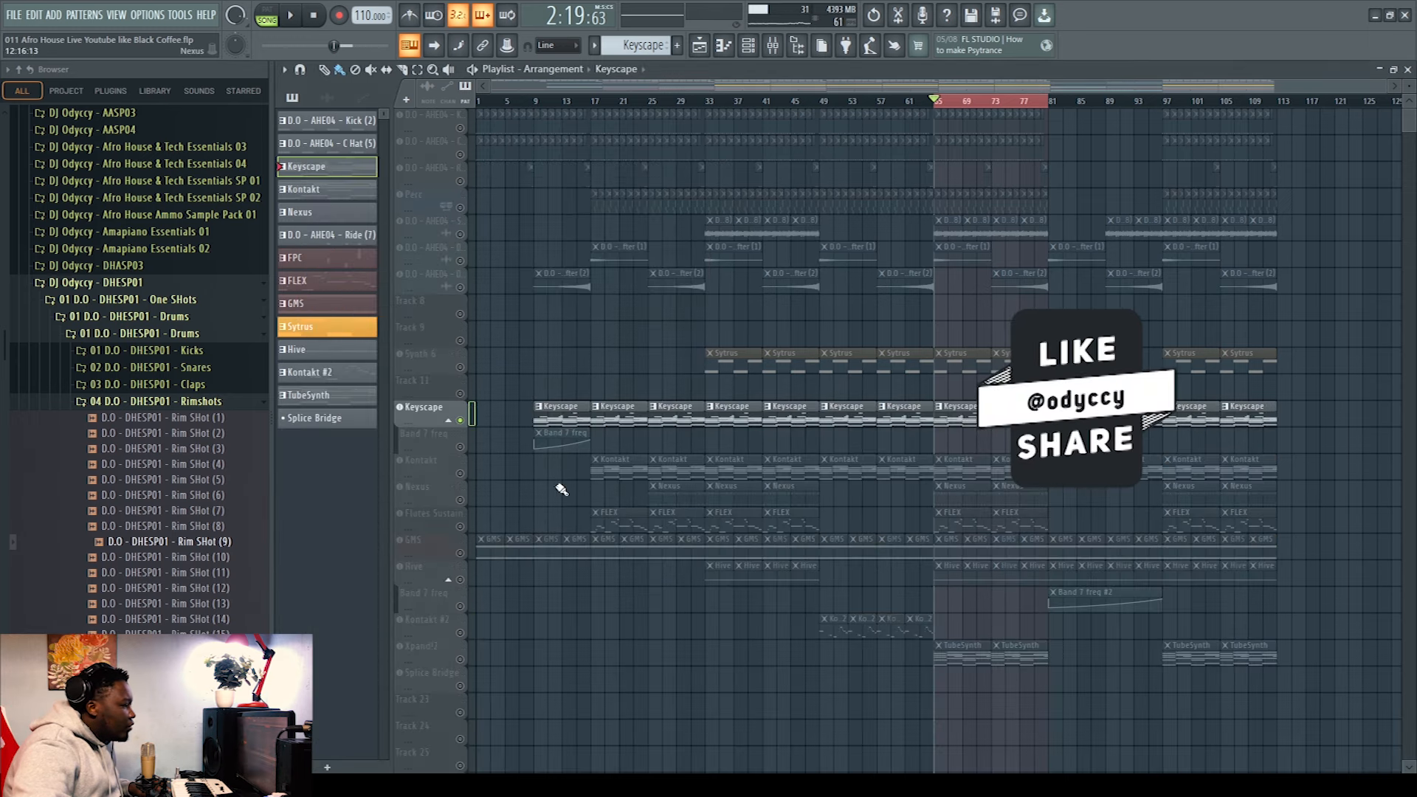
# Enable the Band 7 freq automation under Keyscape and play from bar 9 while watching the second EQ's filter sweep.
pyautogui.click(460, 447)
pyautogui.click(537, 101)
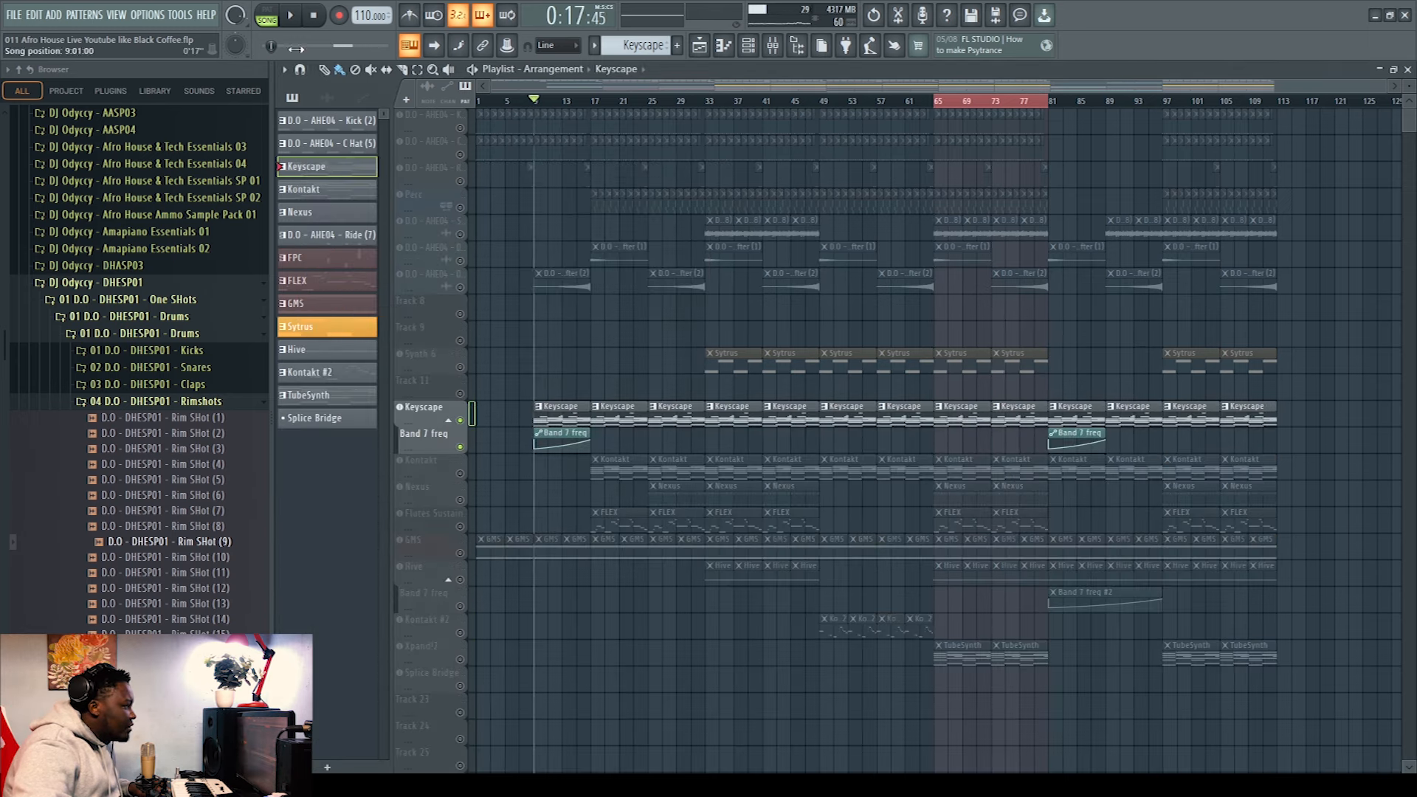
pyautogui.click(292, 16)
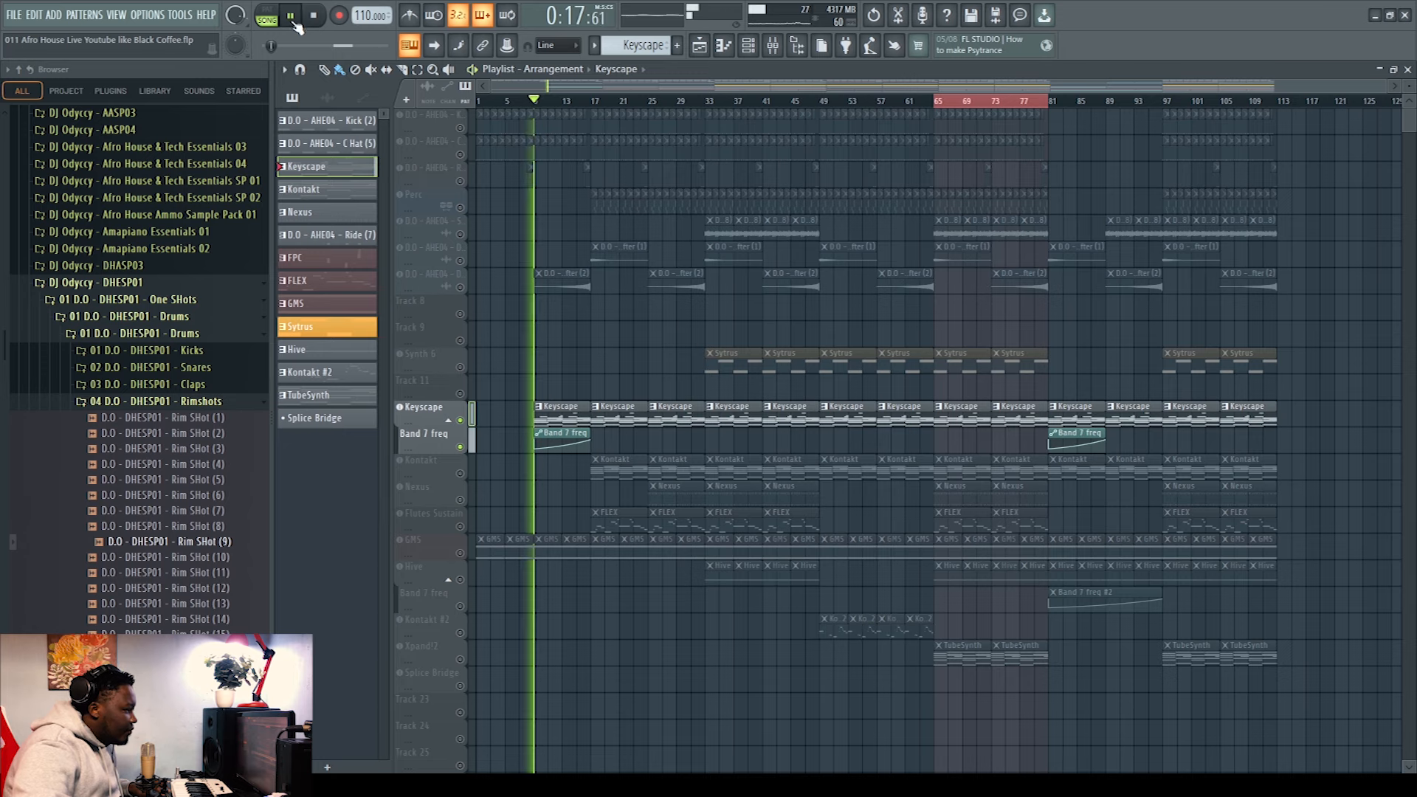
pyautogui.press('F9')
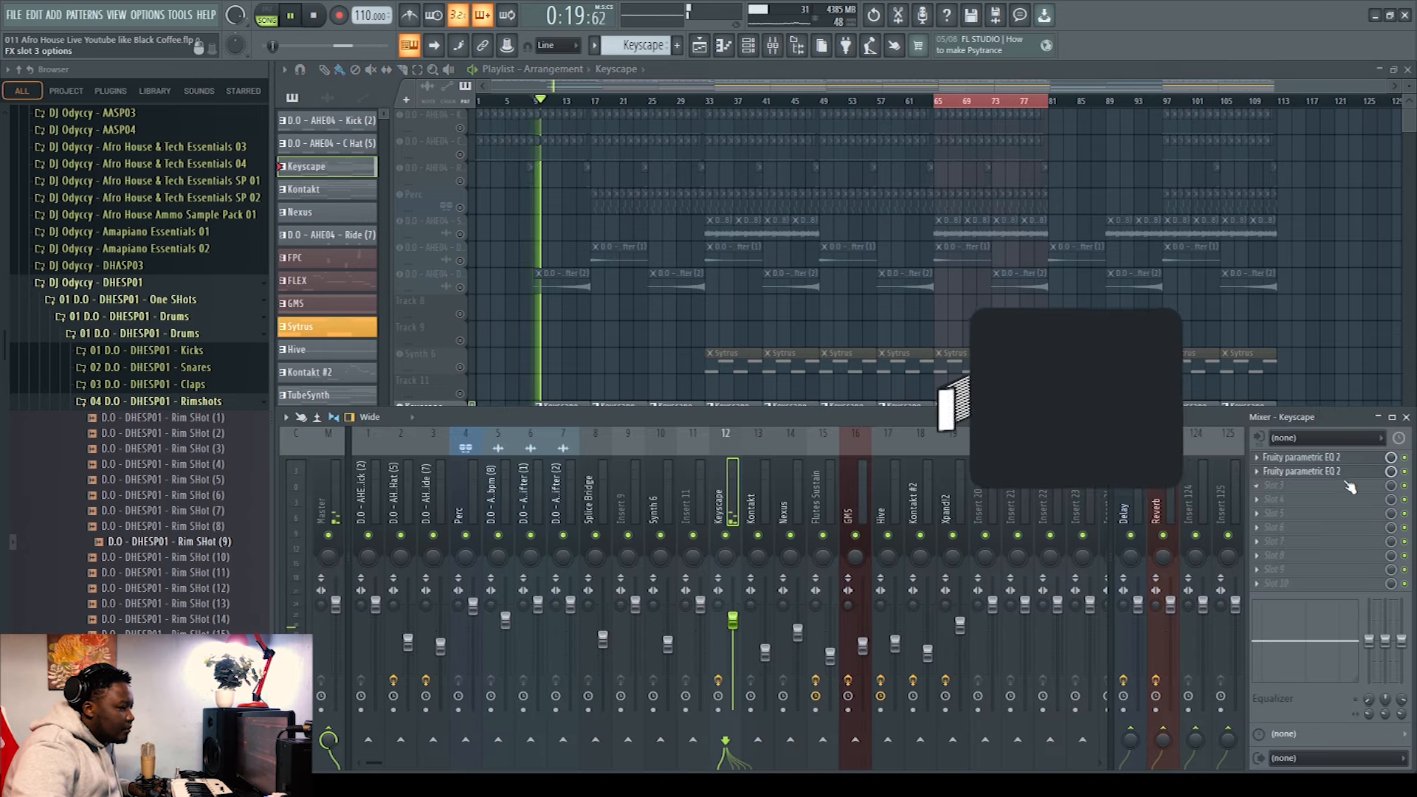
pyautogui.click(1299, 471)
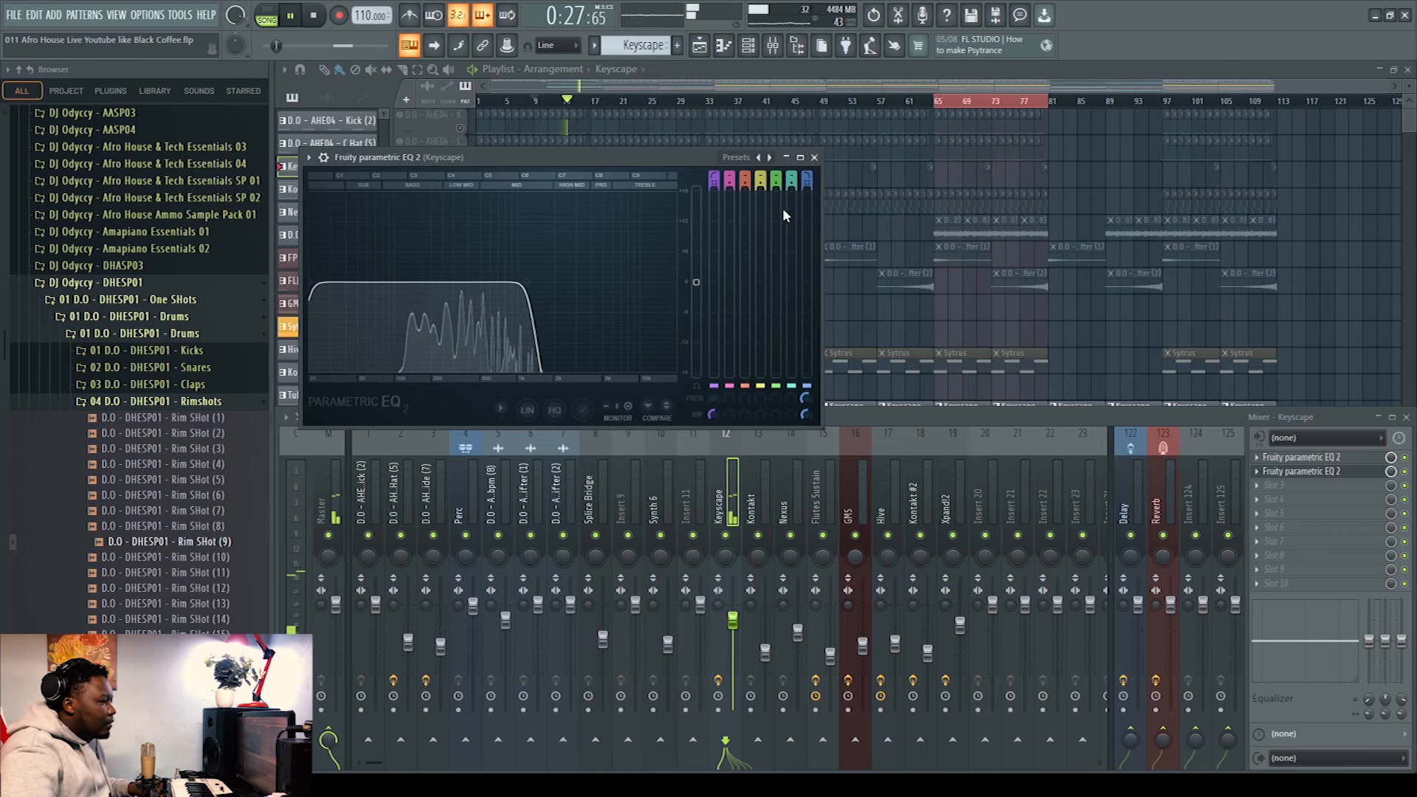
pyautogui.click(815, 158)
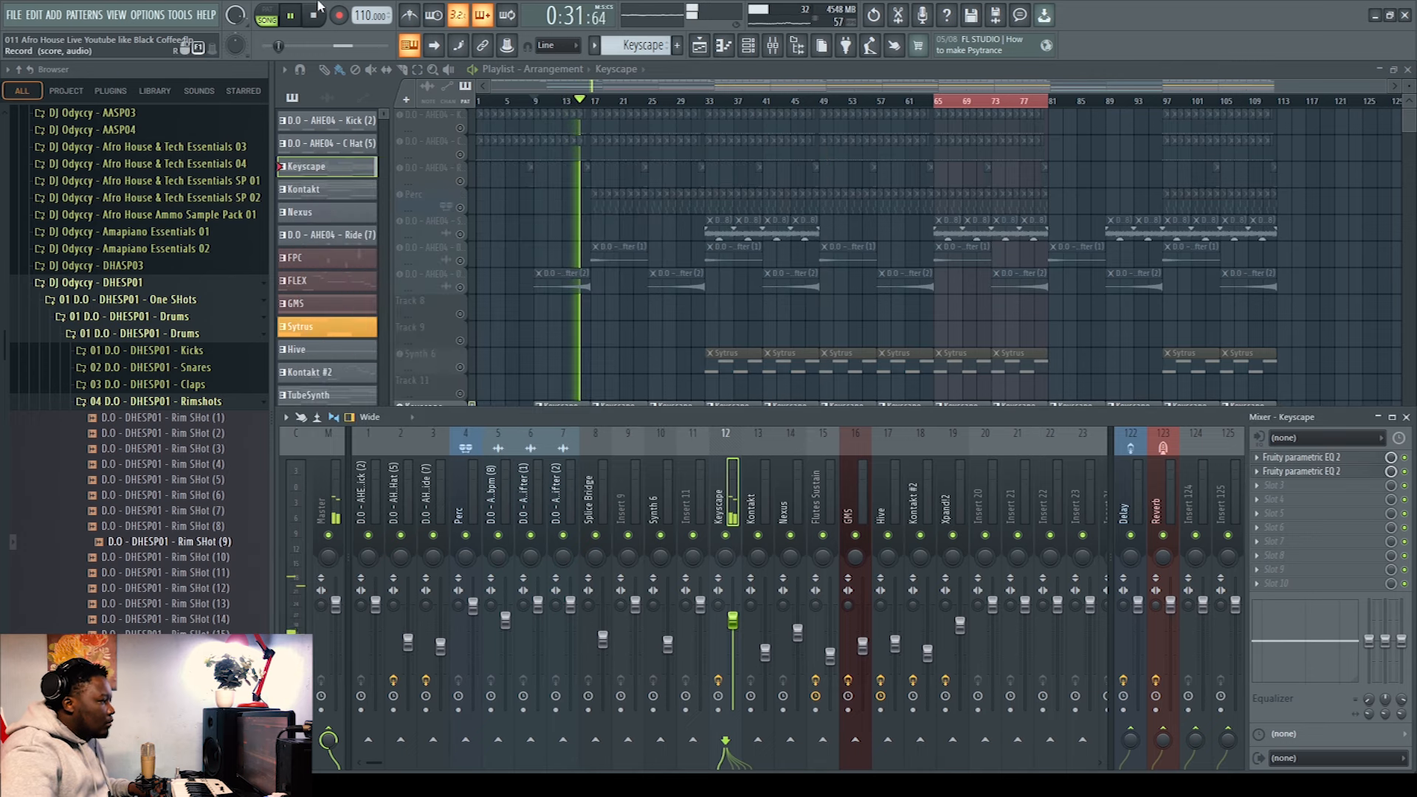
pyautogui.press('space')
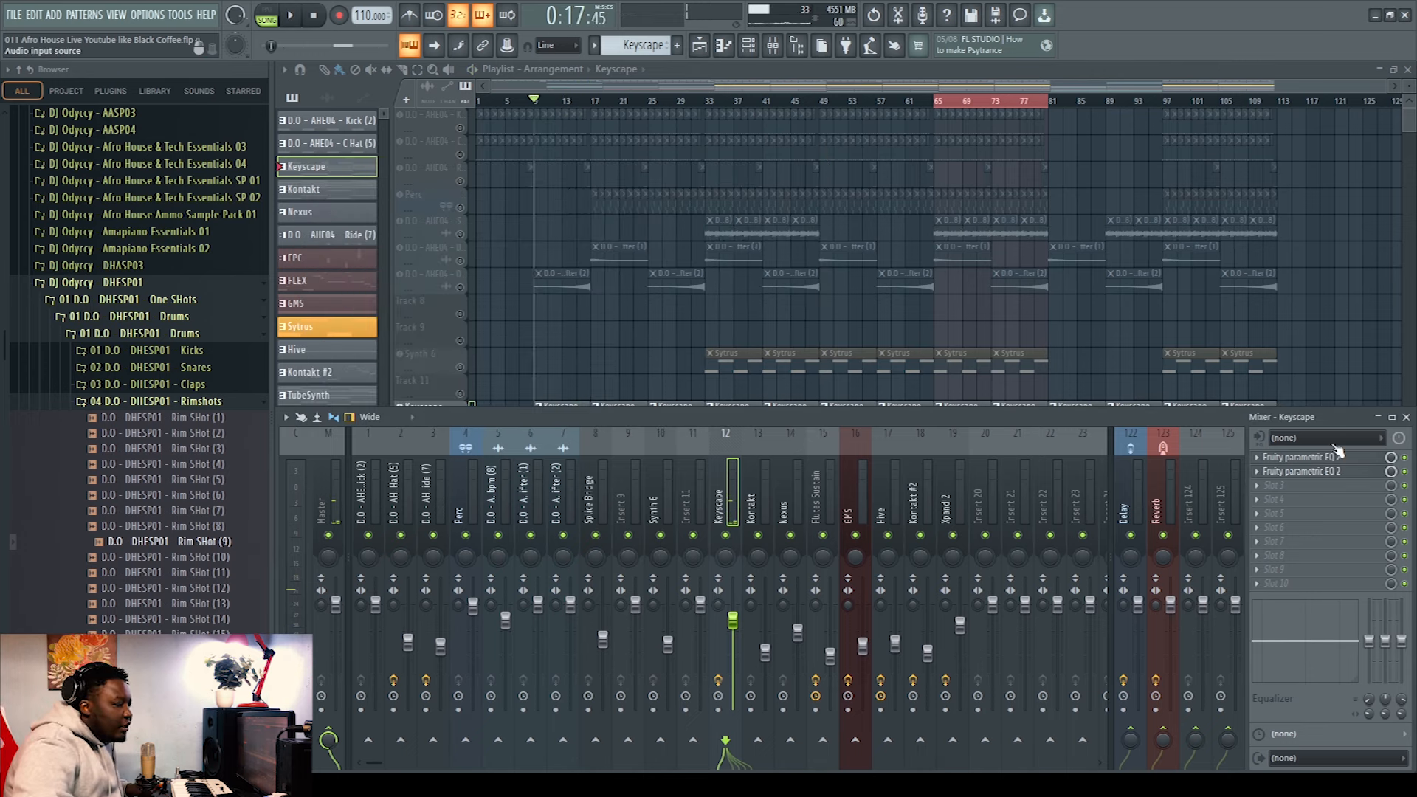
# Add a Fruity Parametric EQ 2 to the third effect slot of the Keyscape mixer track.
pyautogui.click(1257, 491)
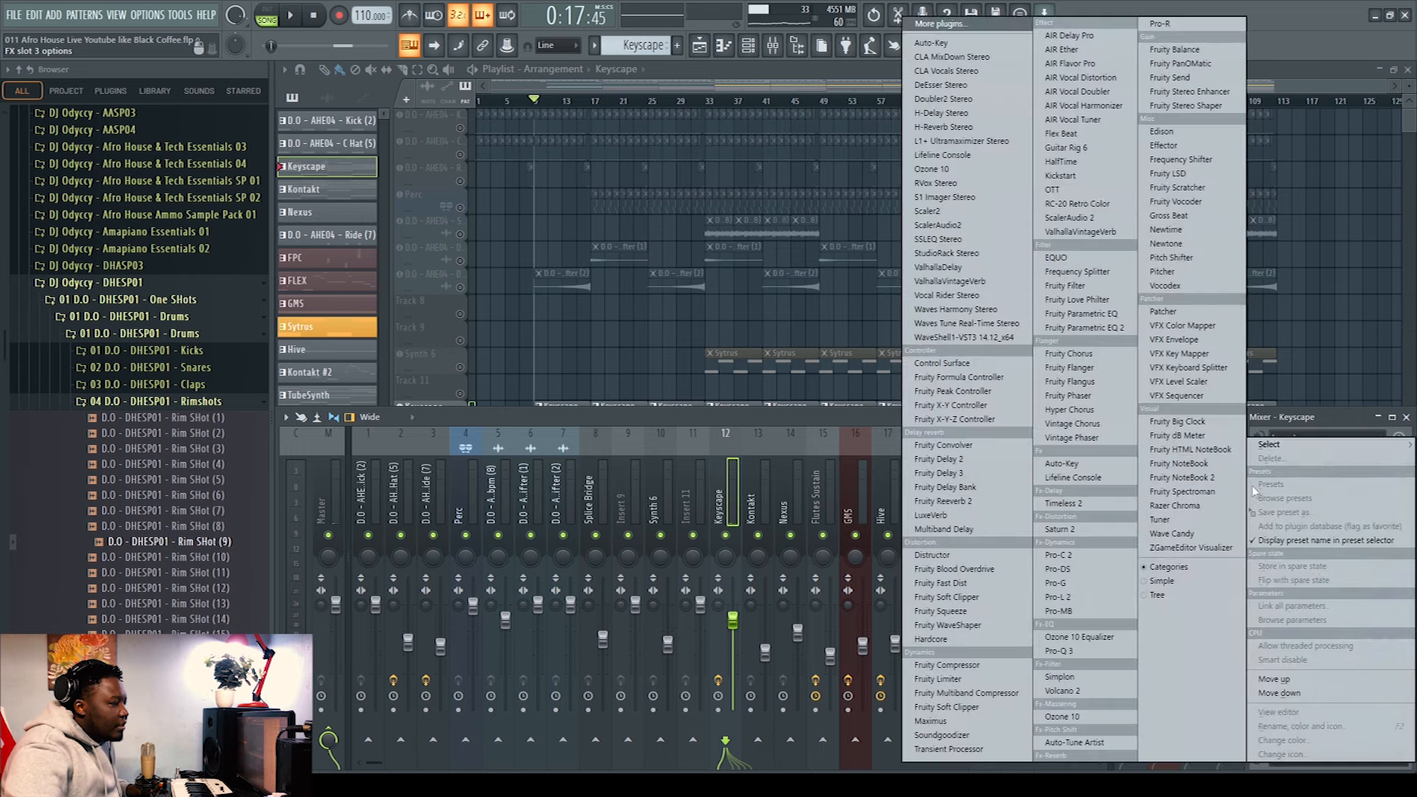
pyautogui.click(1076, 329)
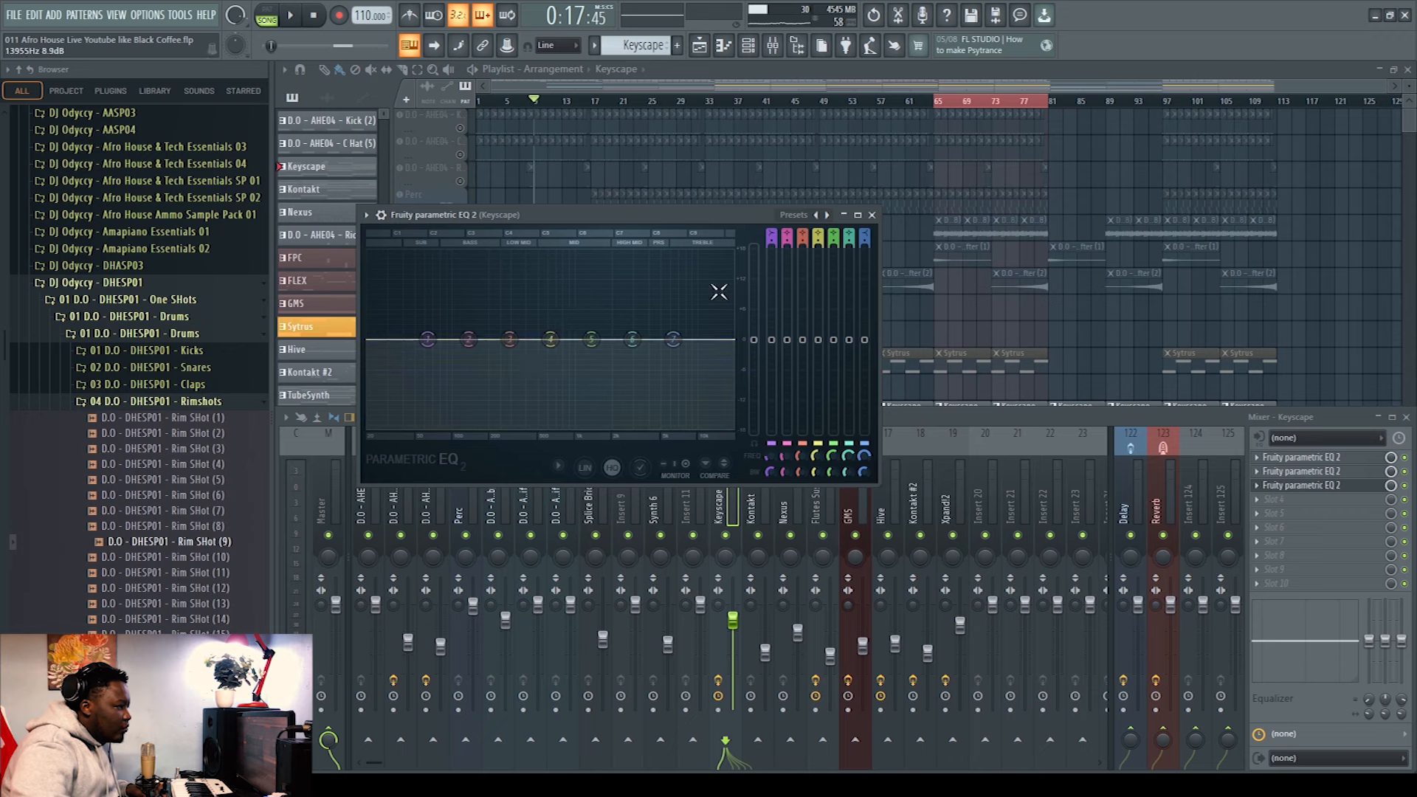
# Load the 20Hz - 18kHz cut preset in the new Keyscape EQ, raise the Band 7 frequency to 20000 Hz, and return to the playlist.
pyautogui.click(828, 215)
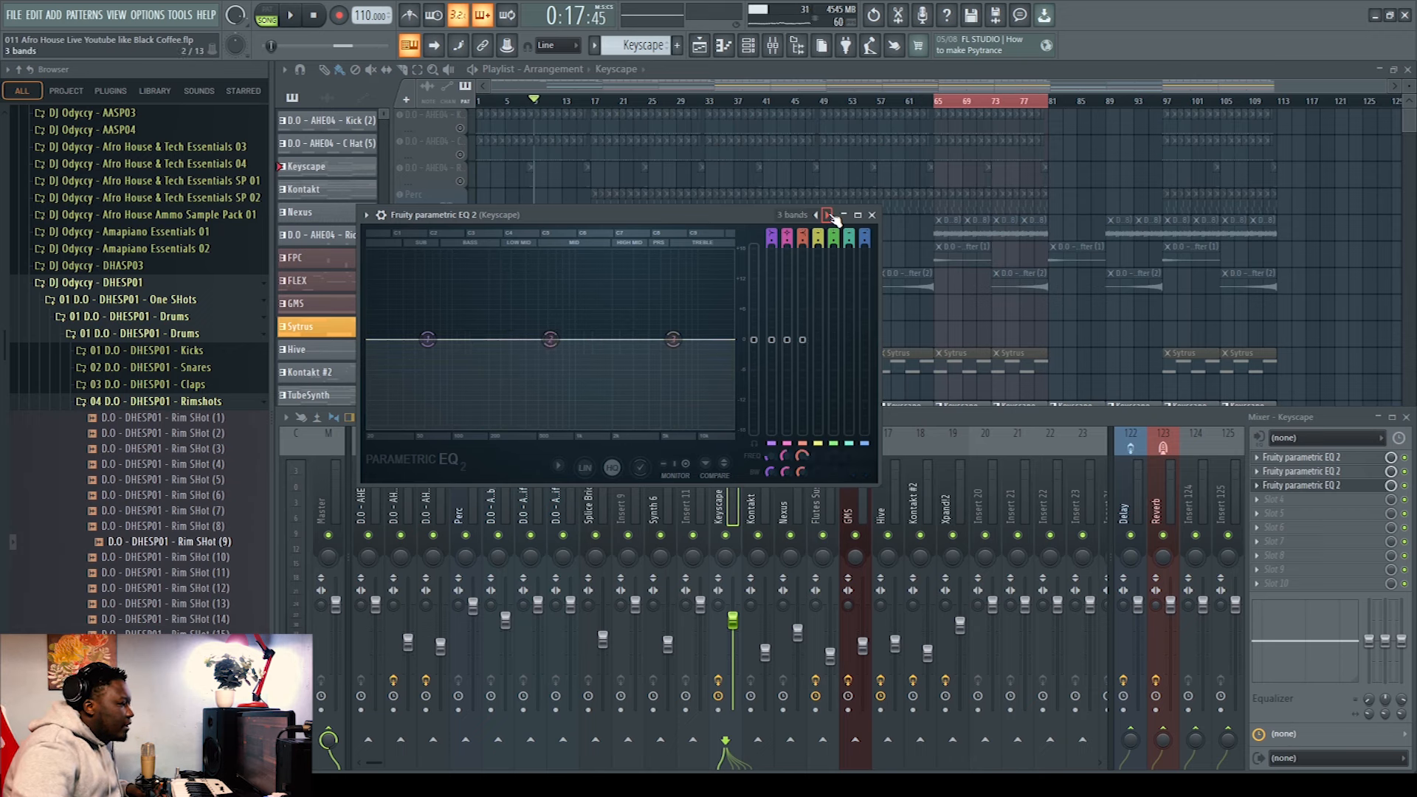
pyautogui.click(829, 214)
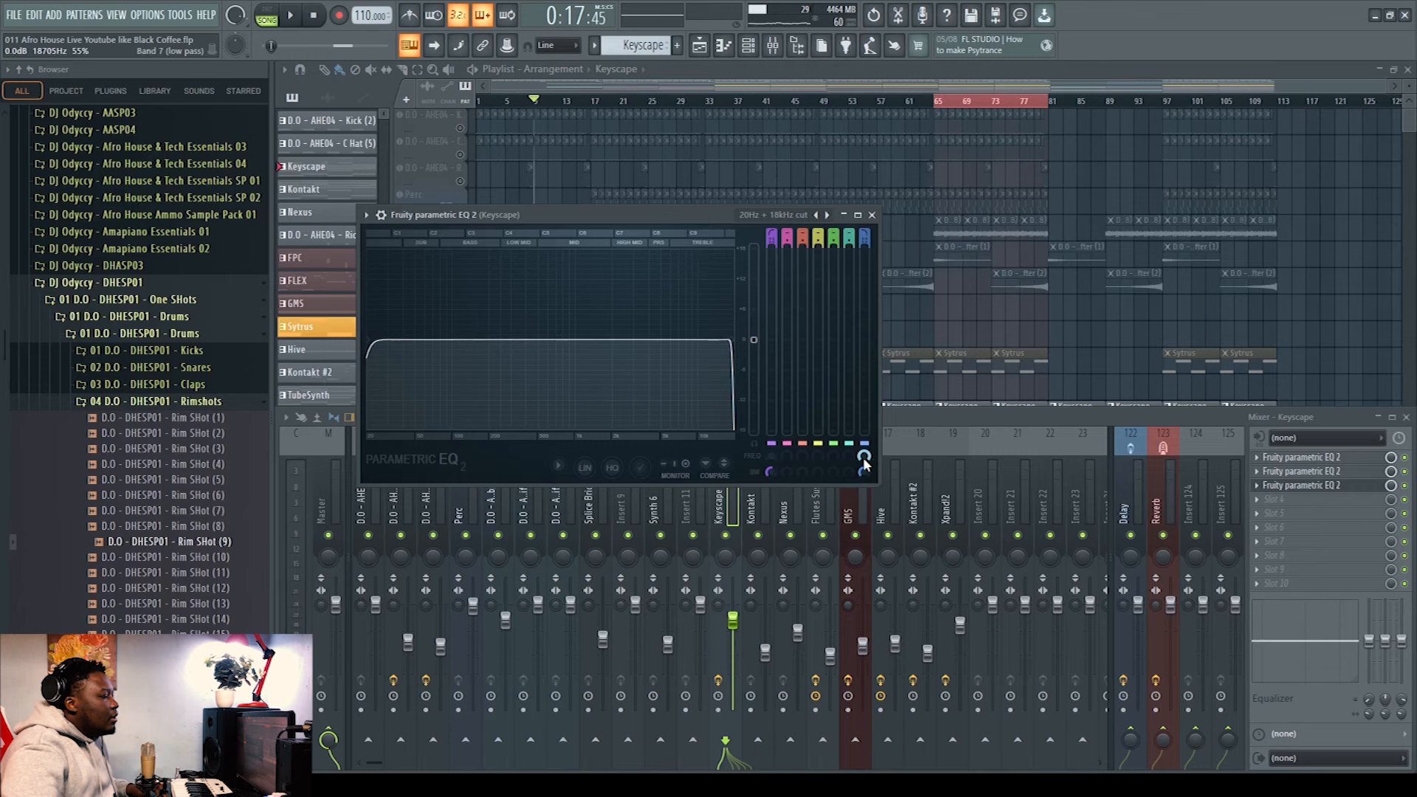
pyautogui.moveTo(865, 457); pyautogui.dragTo(865, 487)
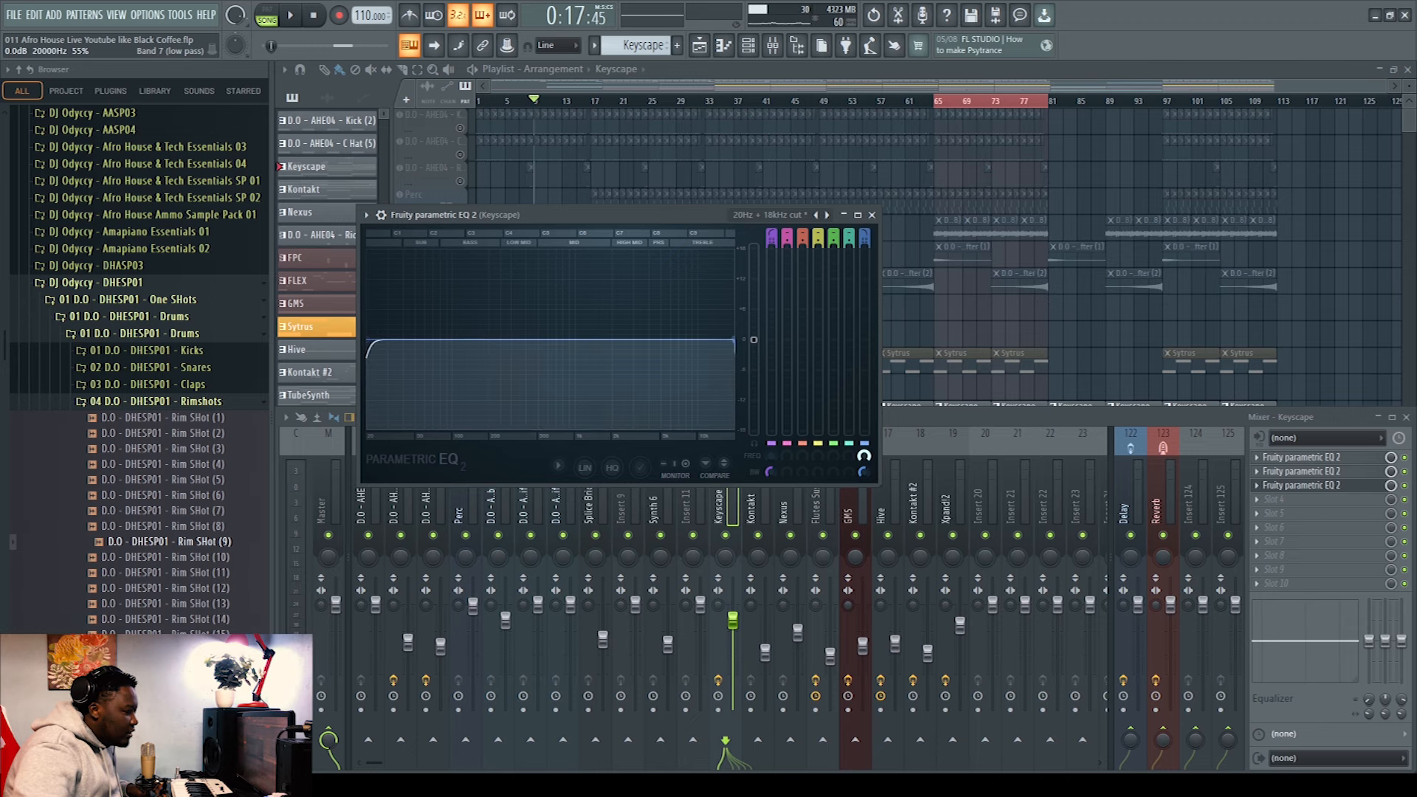
pyautogui.click(872, 216)
pyautogui.press('F9')
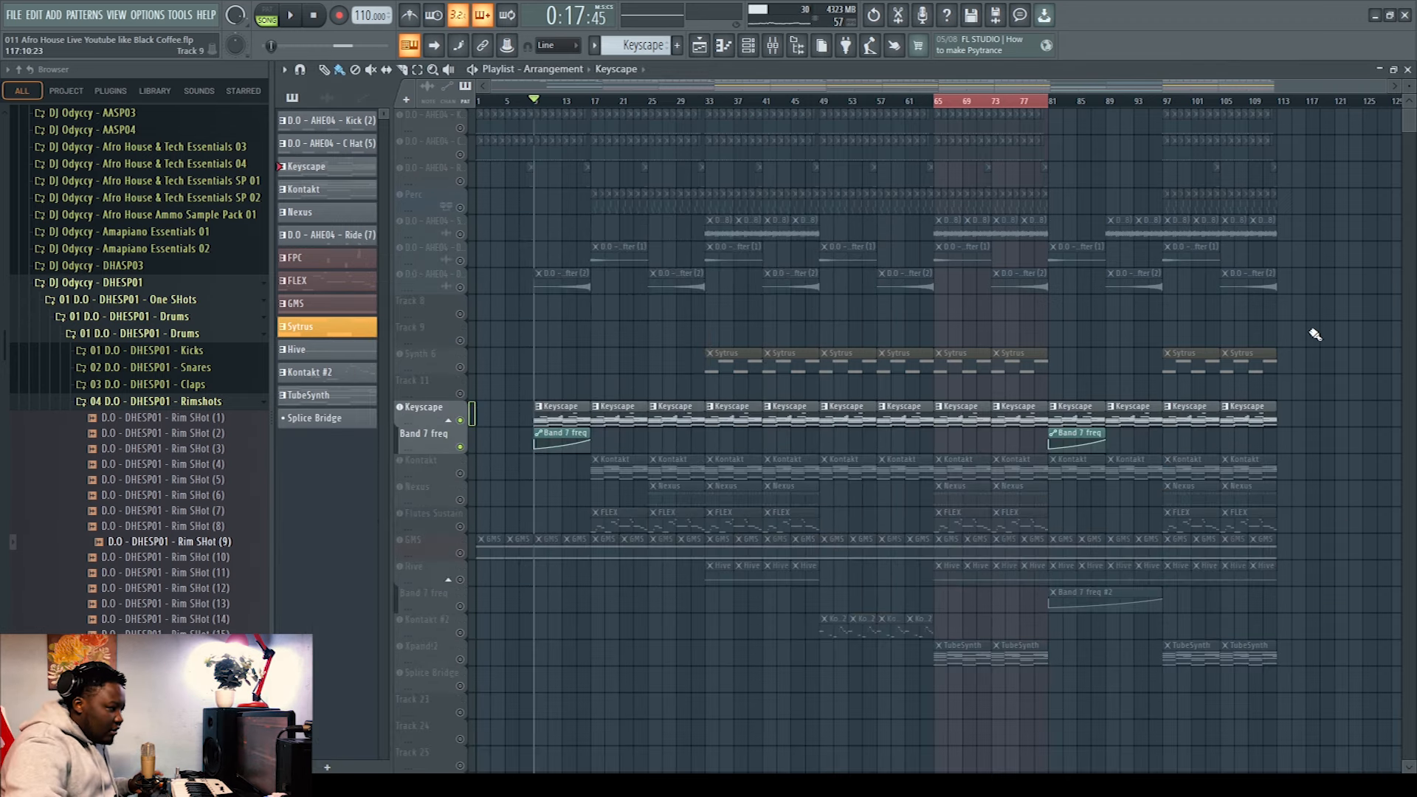
# Unmute the Kontakt track and inspect its Cello Ensemble instrument.
pyautogui.click(460, 474)
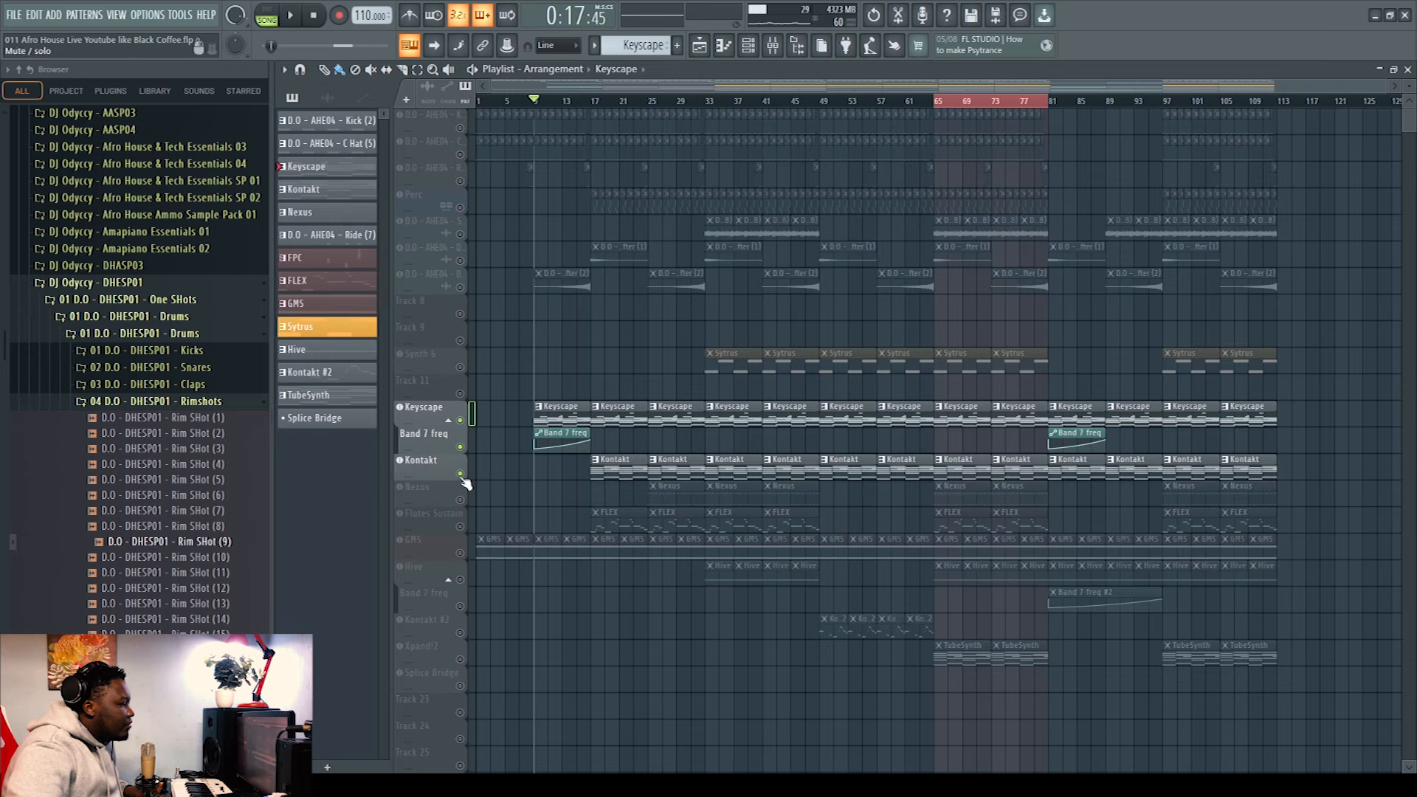
pyautogui.click(422, 462)
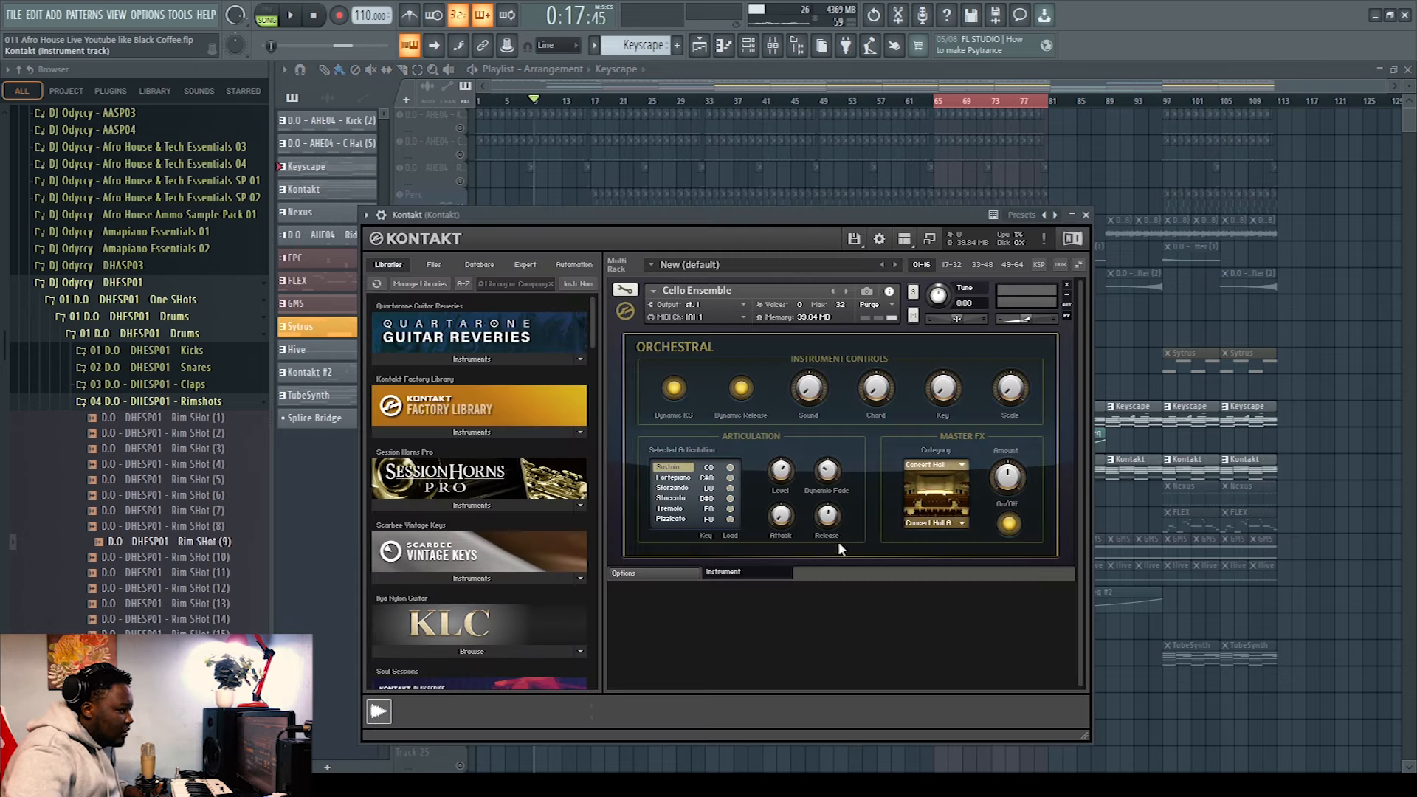
pyautogui.click(1088, 215)
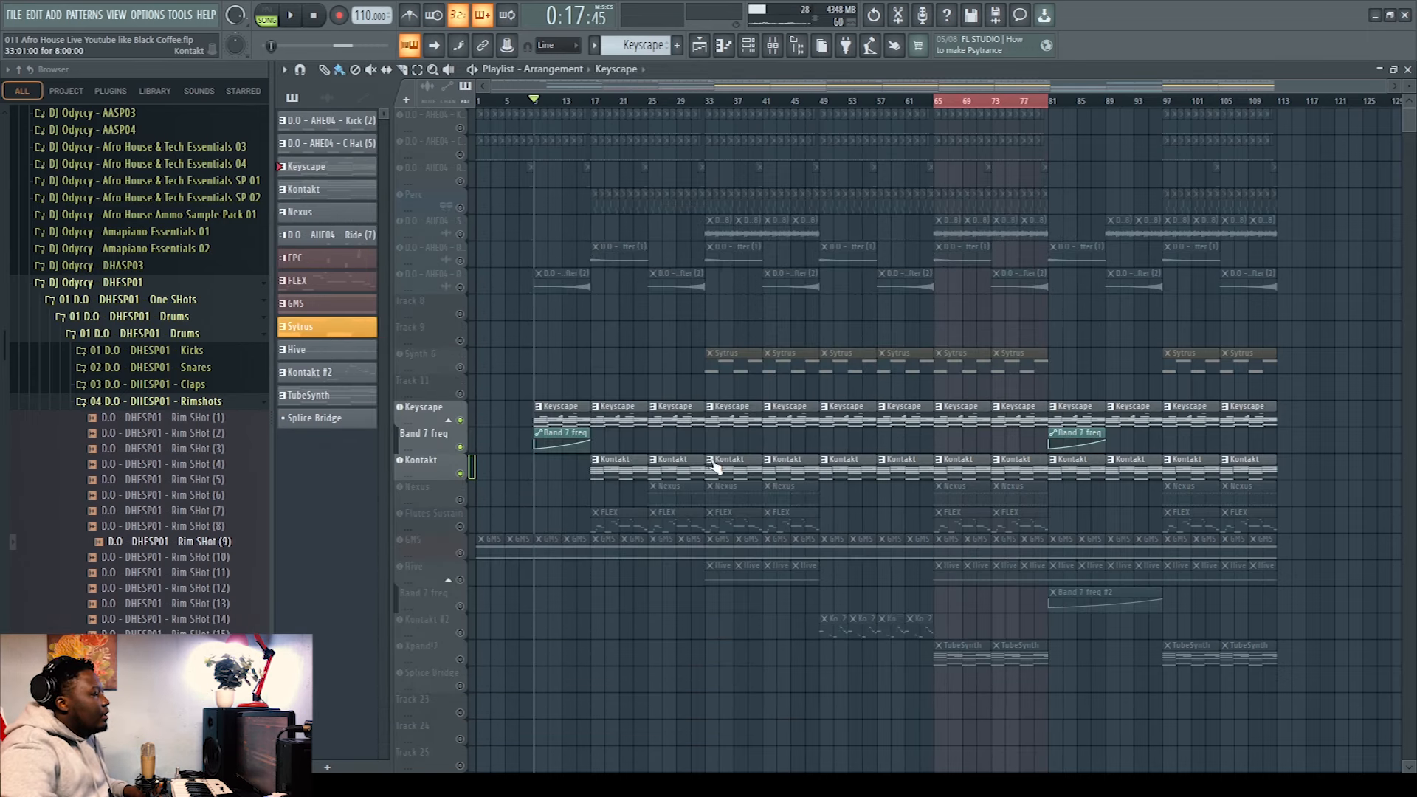
# Play the Kontakt pattern on its own while examining its chord notes in the piano roll, and stop playback.
pyautogui.click(265, 16)
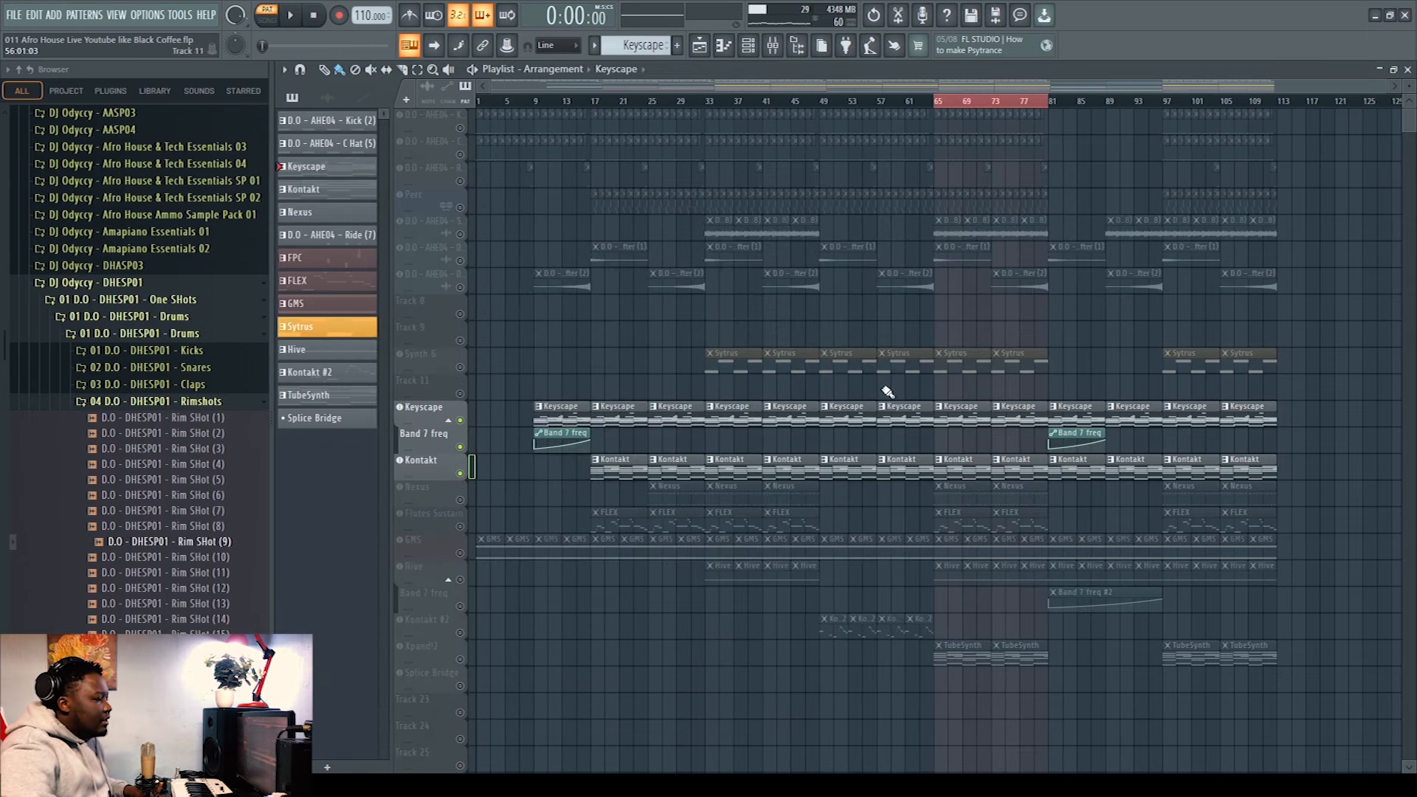
pyautogui.click(967, 467)
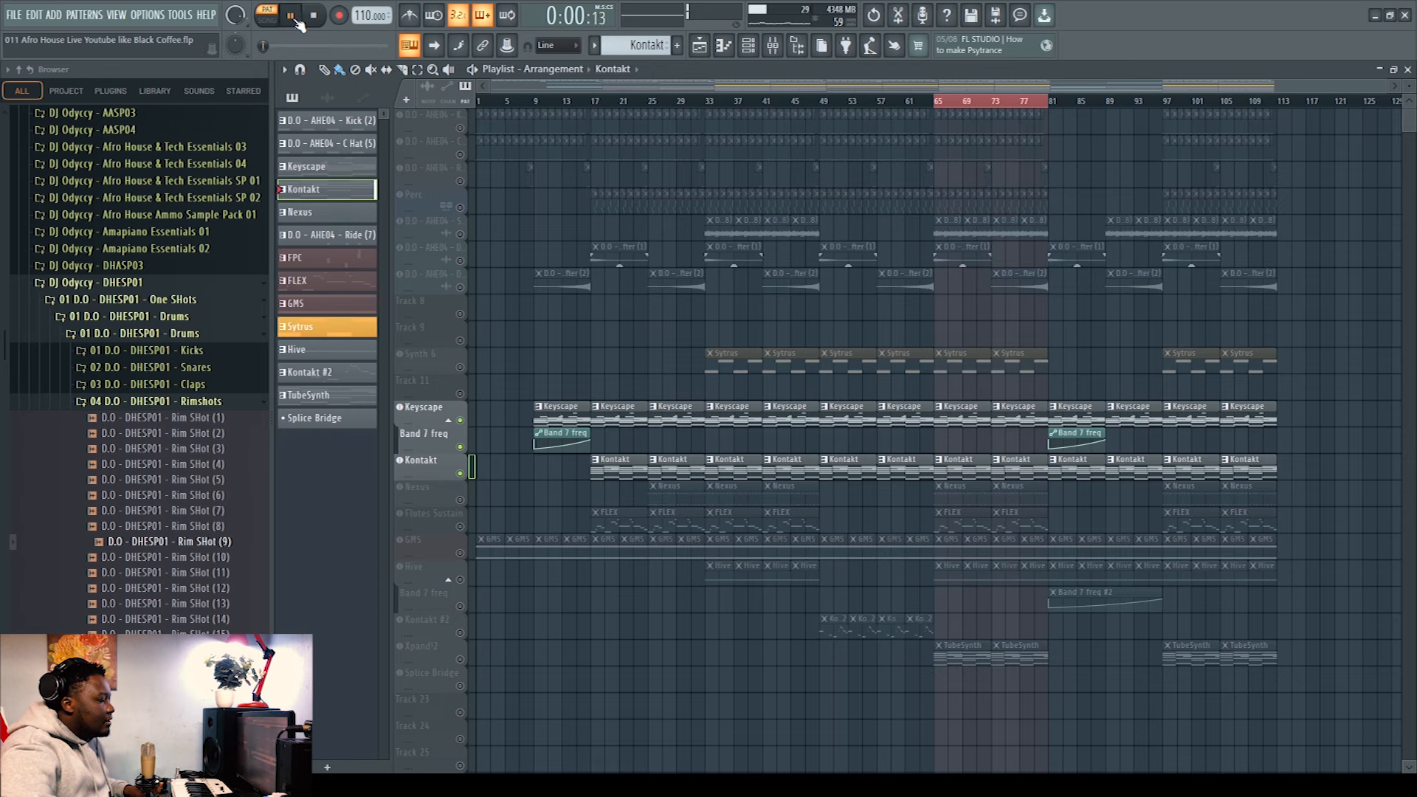
pyautogui.doubleClick(965, 463)
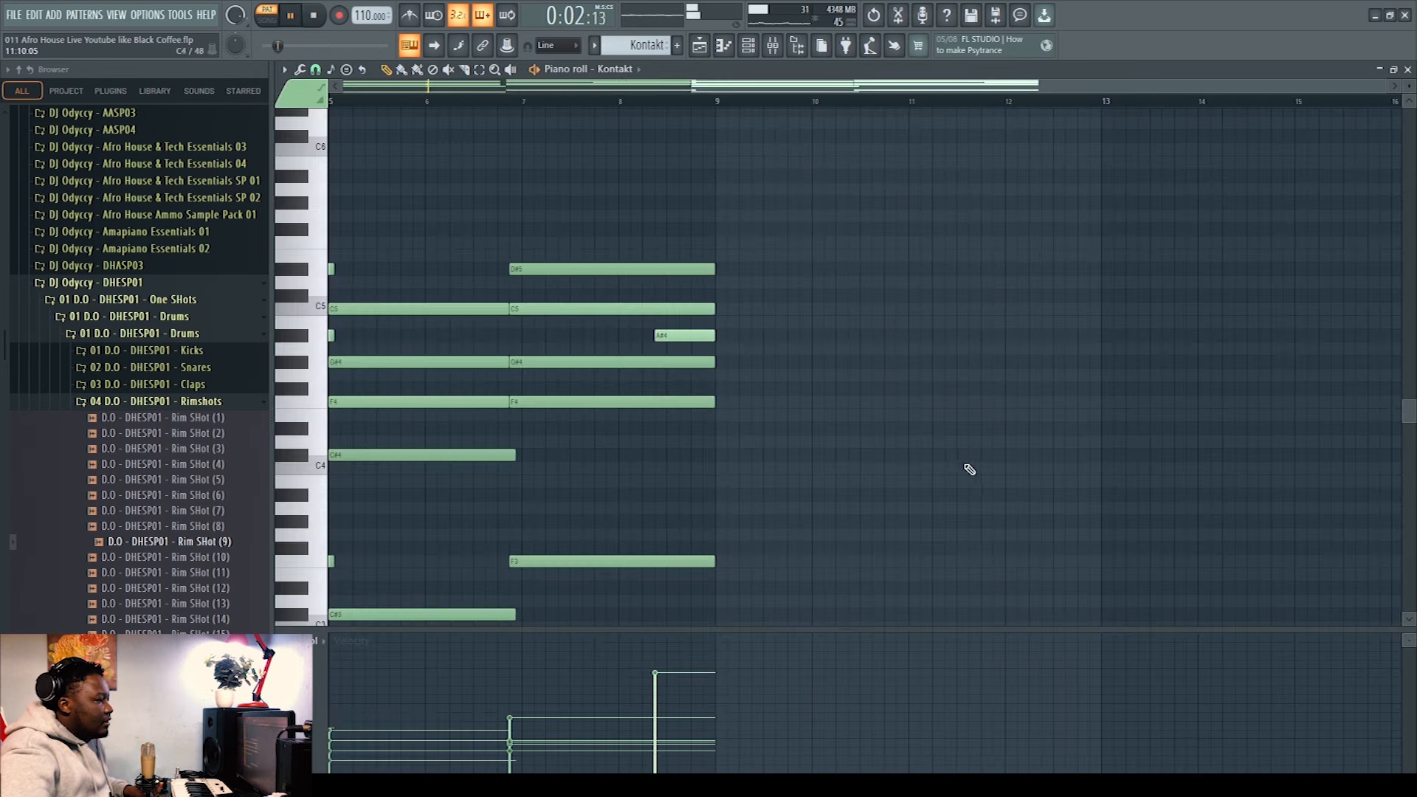
pyautogui.moveTo(843, 87); pyautogui.dragTo(185, 87)
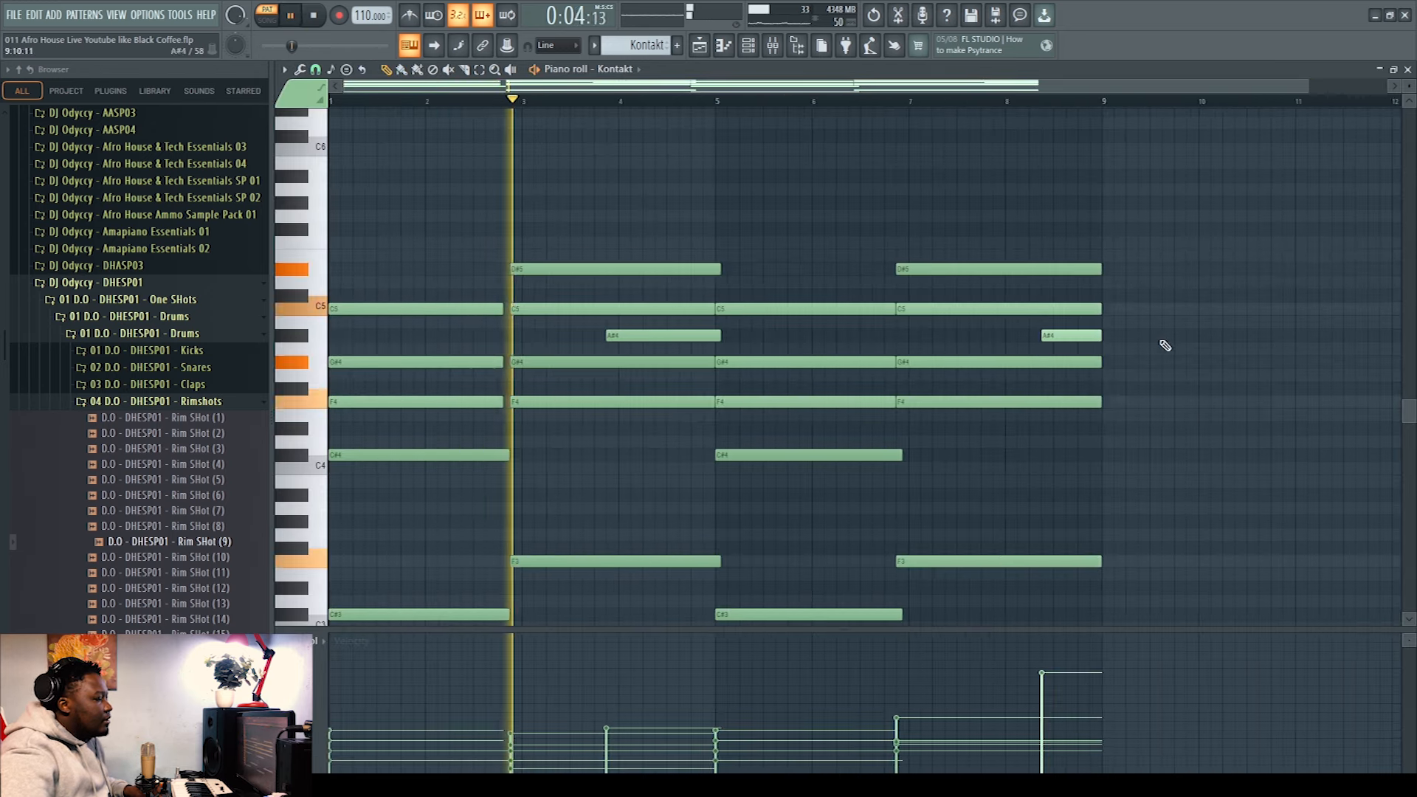
pyautogui.scroll(-3, 1173, 362)
pyautogui.scroll(3, 1187, 375)
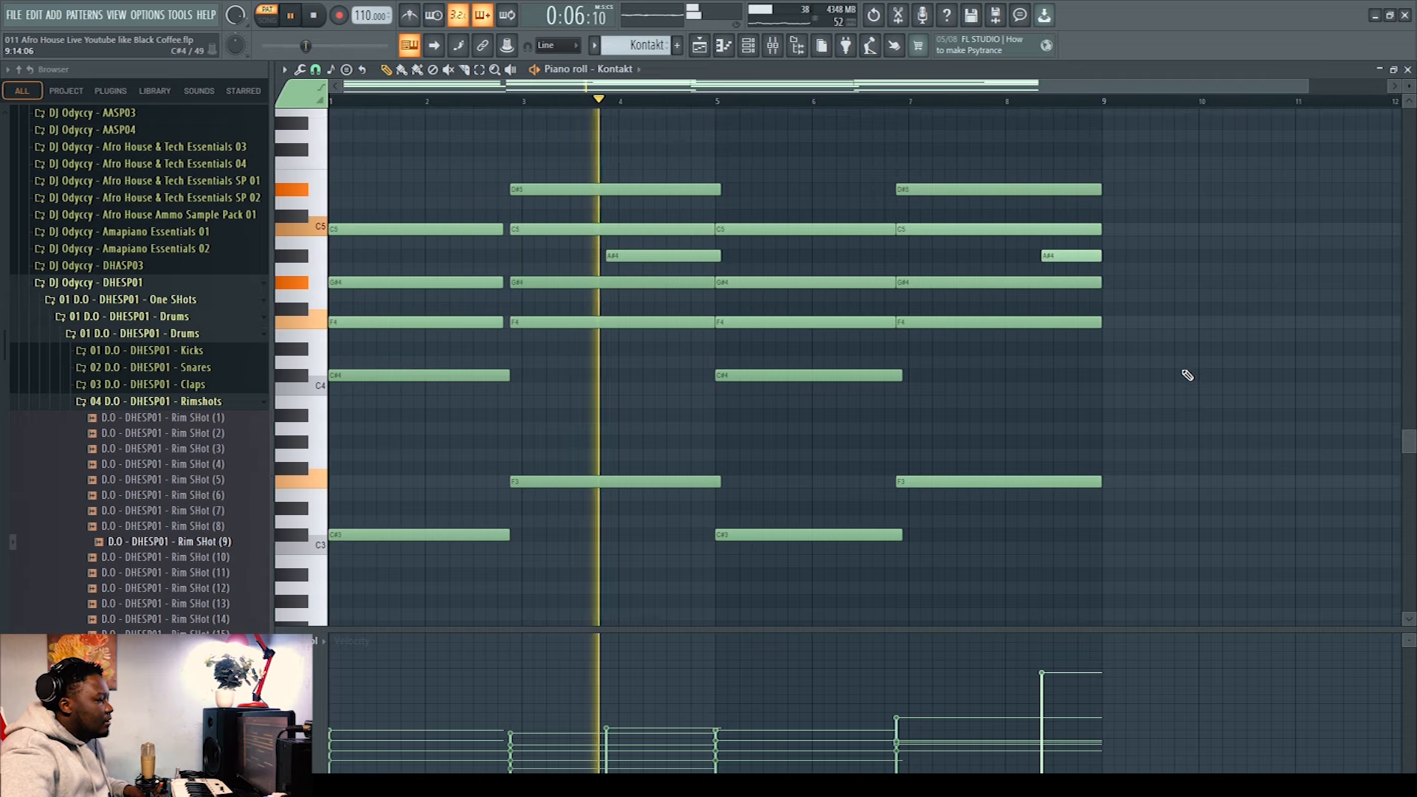
pyautogui.scroll(3, 1186, 375)
pyautogui.scroll(-3, 1187, 375)
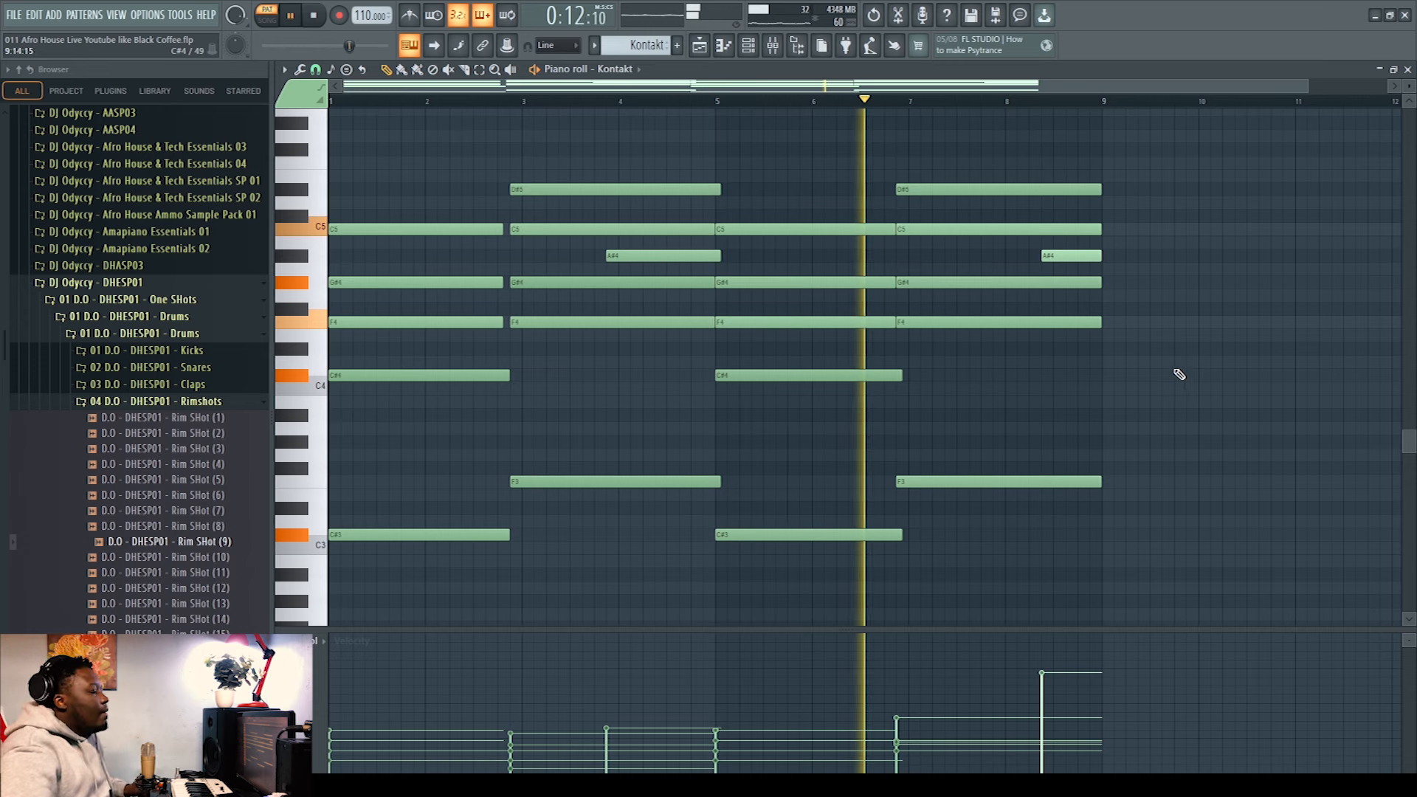
pyautogui.click(316, 16)
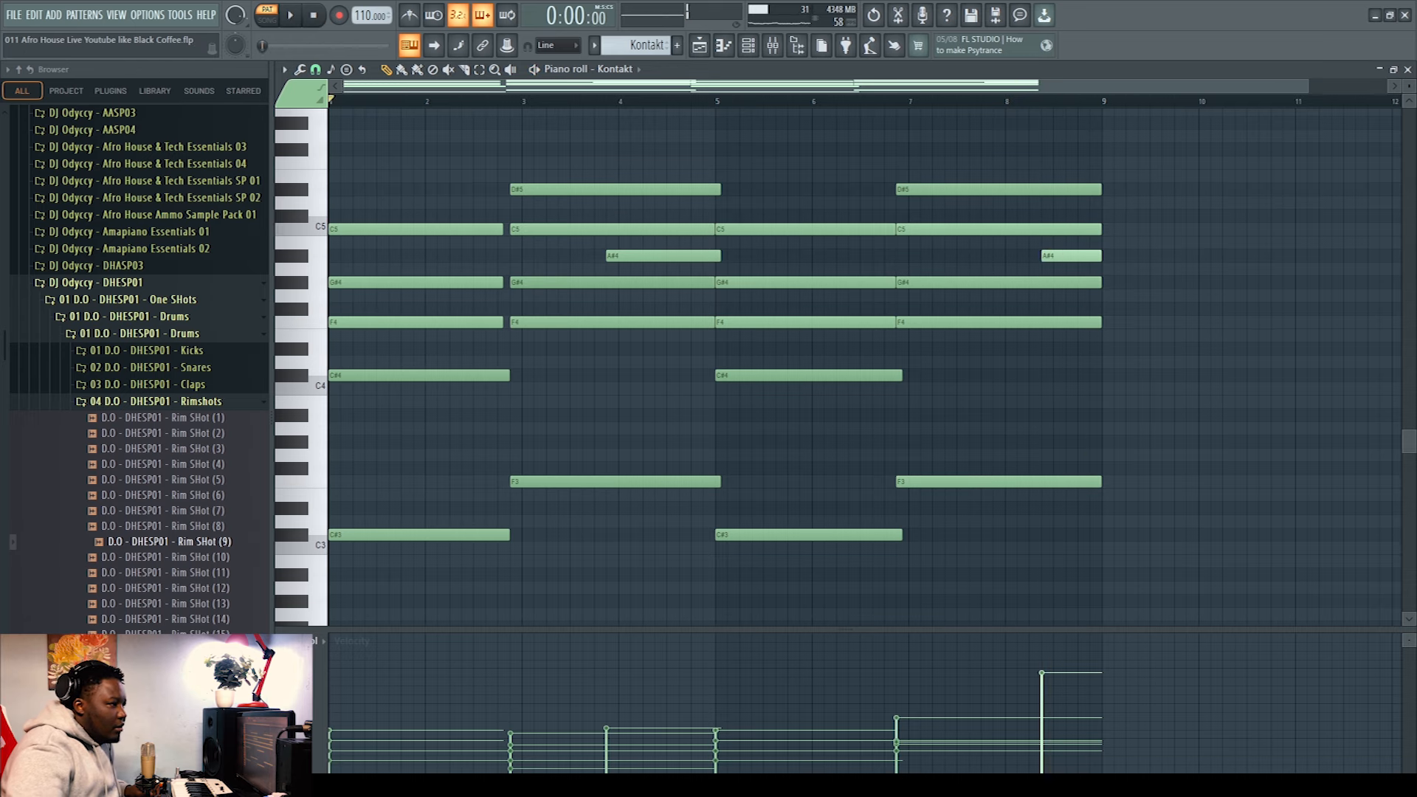
pyautogui.click(1407, 70)
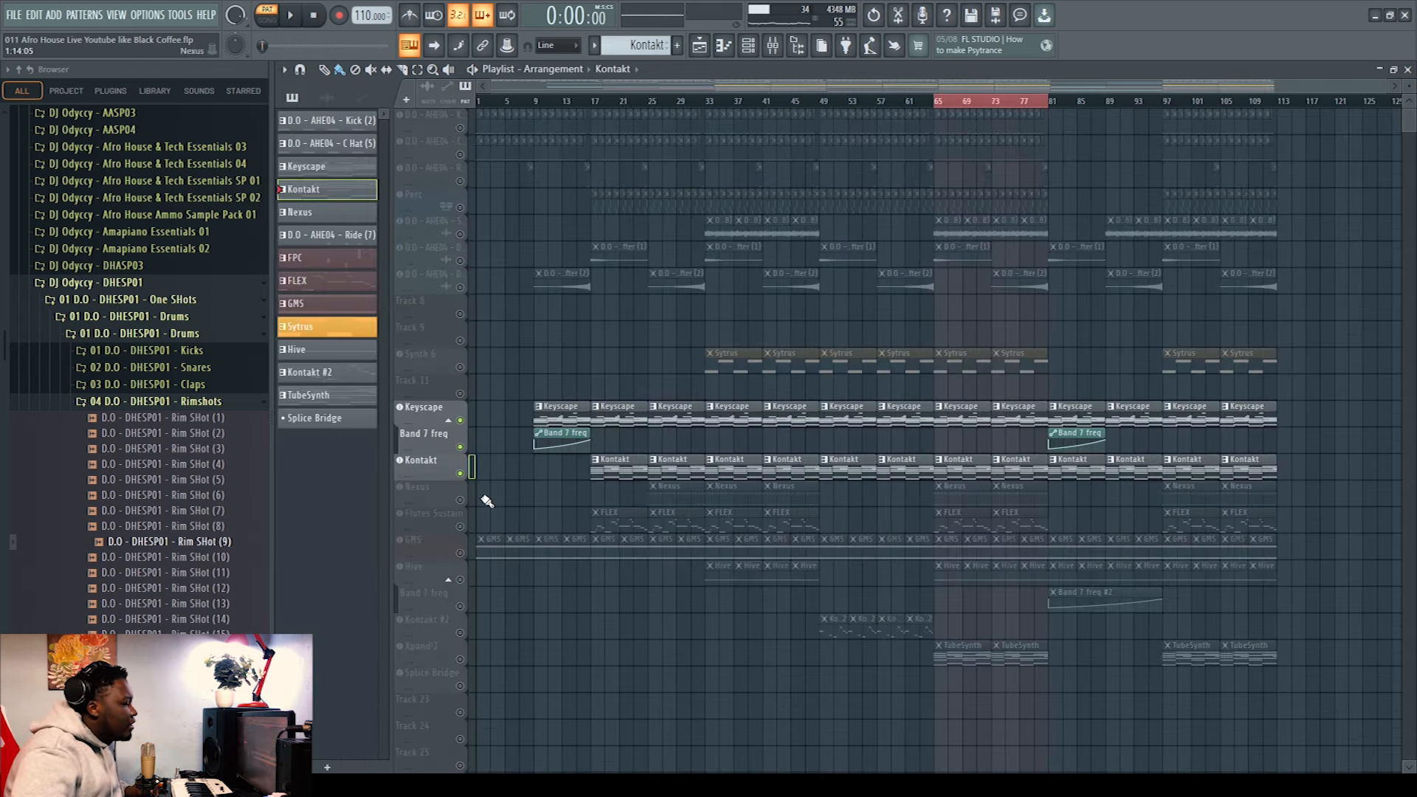
# Unmute the Nexus track and audition its pattern while viewing the notes in the piano roll.
pyautogui.click(461, 502)
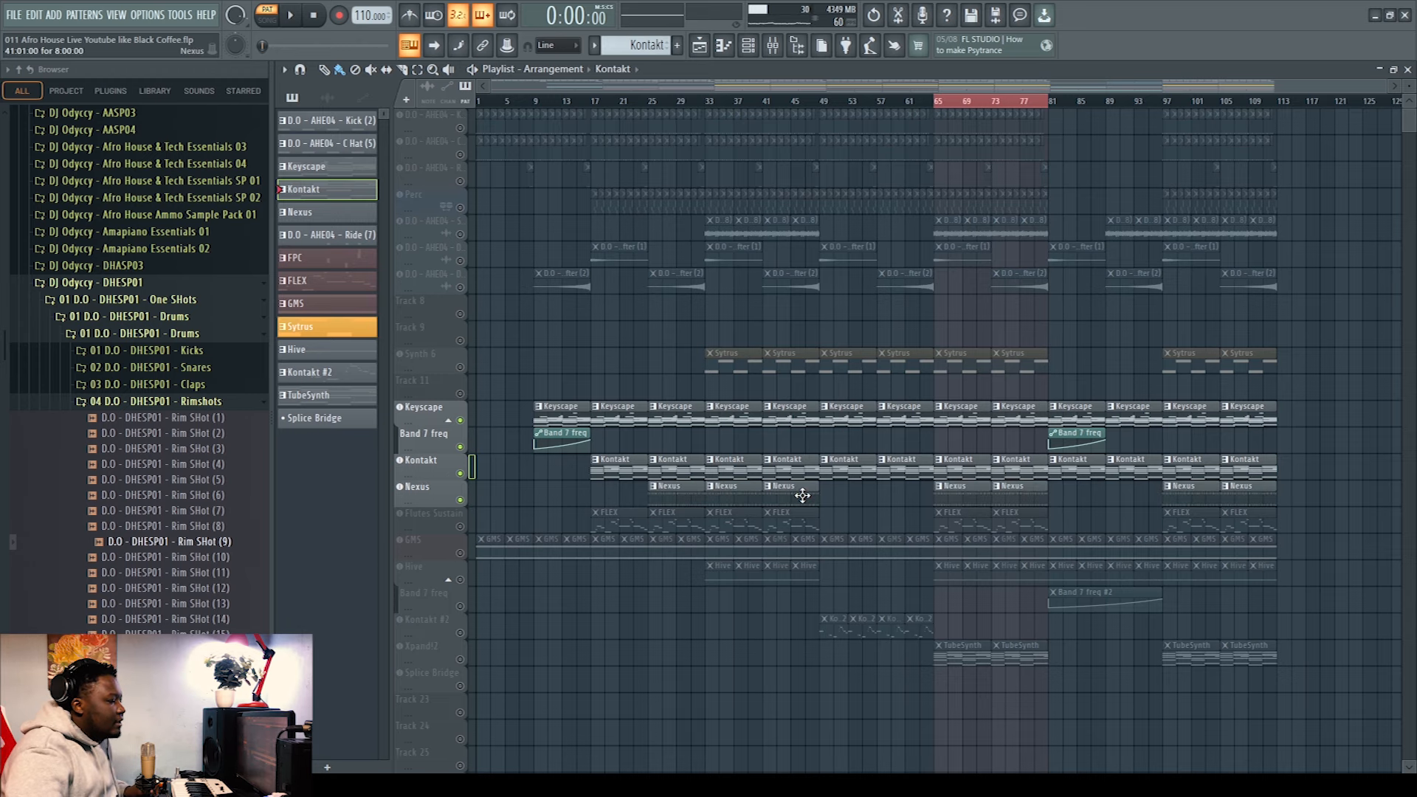
pyautogui.doubleClick(970, 495)
pyautogui.click(289, 16)
pyautogui.scroll(2, 554, 395)
pyautogui.scroll(4, 812, 321)
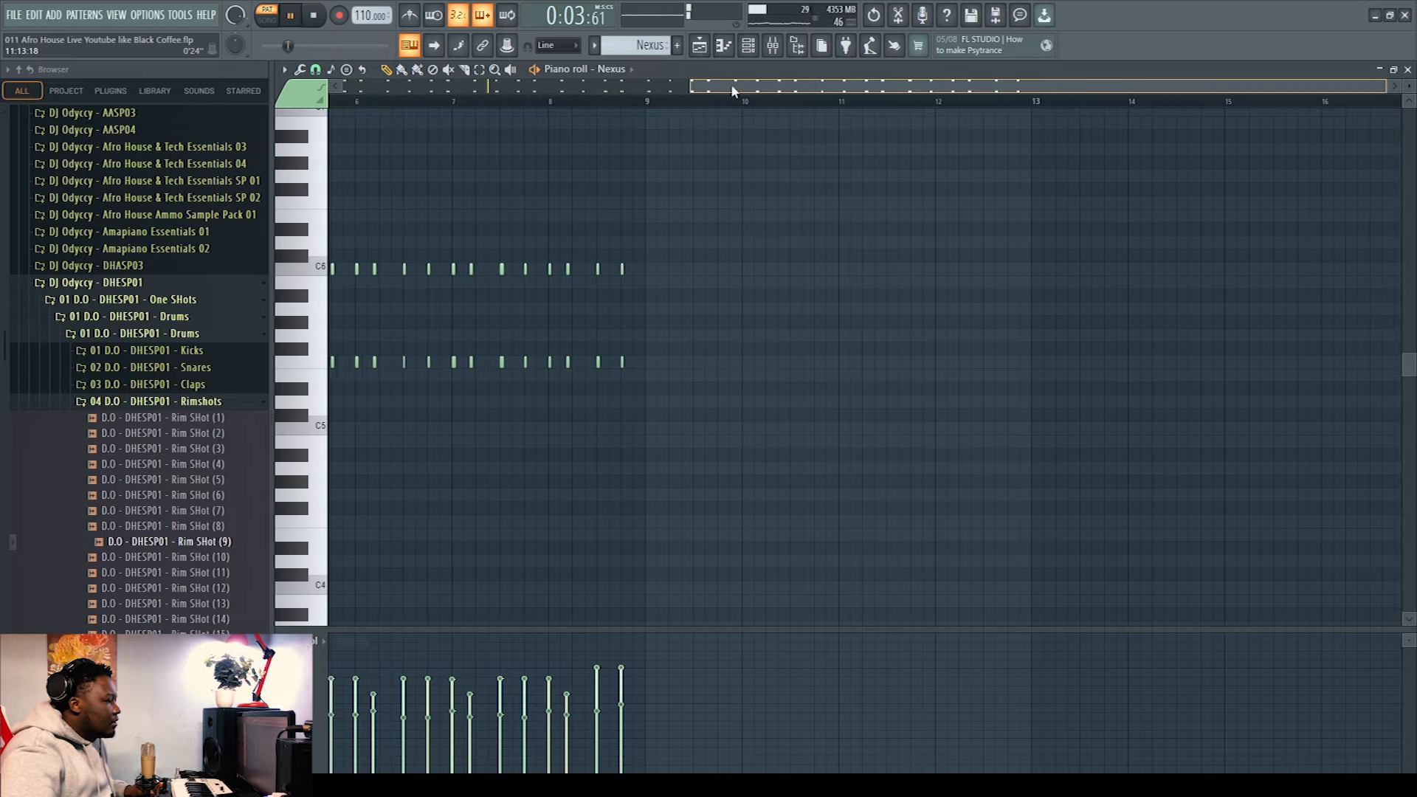
pyautogui.click(1407, 69)
pyautogui.click(316, 14)
# Inspect the Nexus instrument's PL UK Pikes 1 preset and check the effect slots on the Nexus mixer track.
pyautogui.click(429, 490)
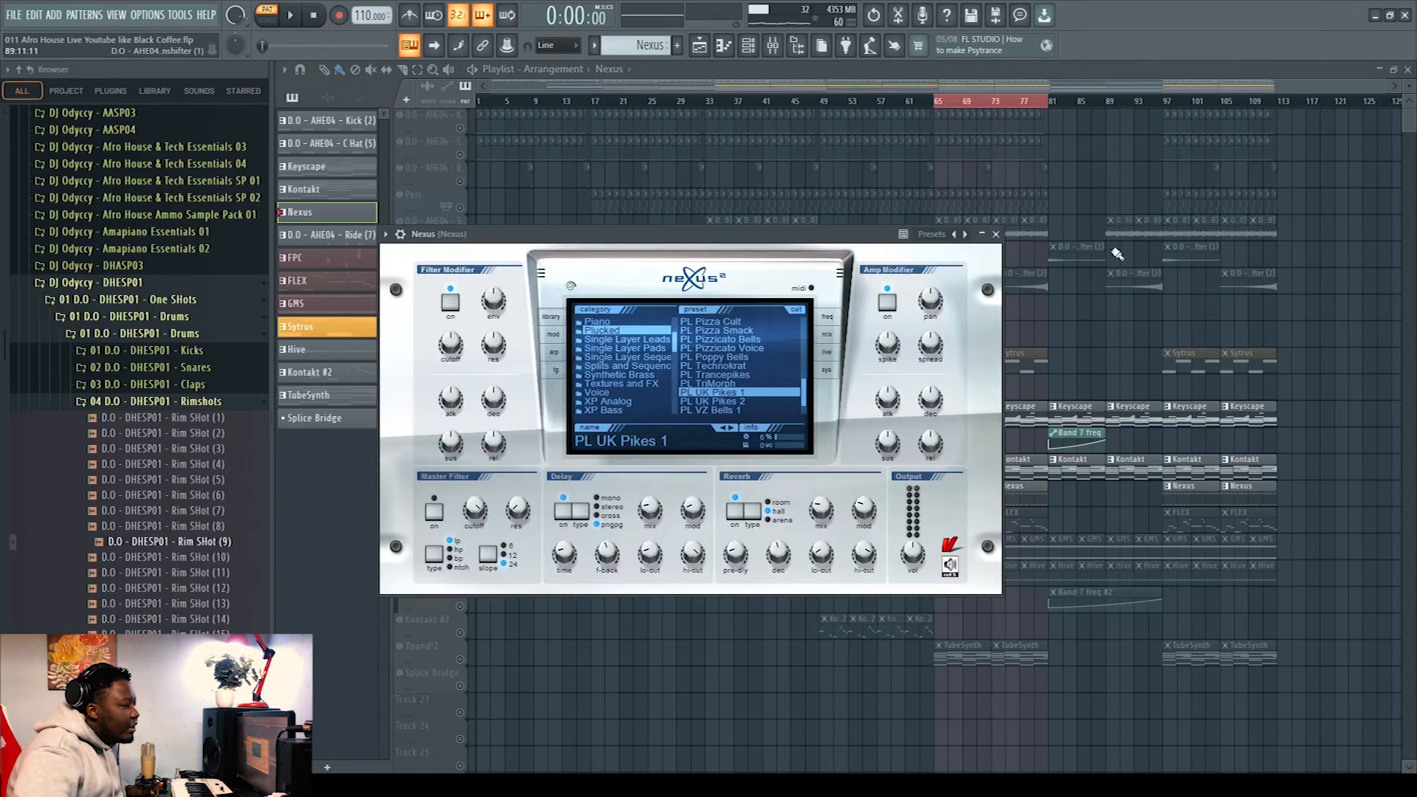
pyautogui.click(998, 234)
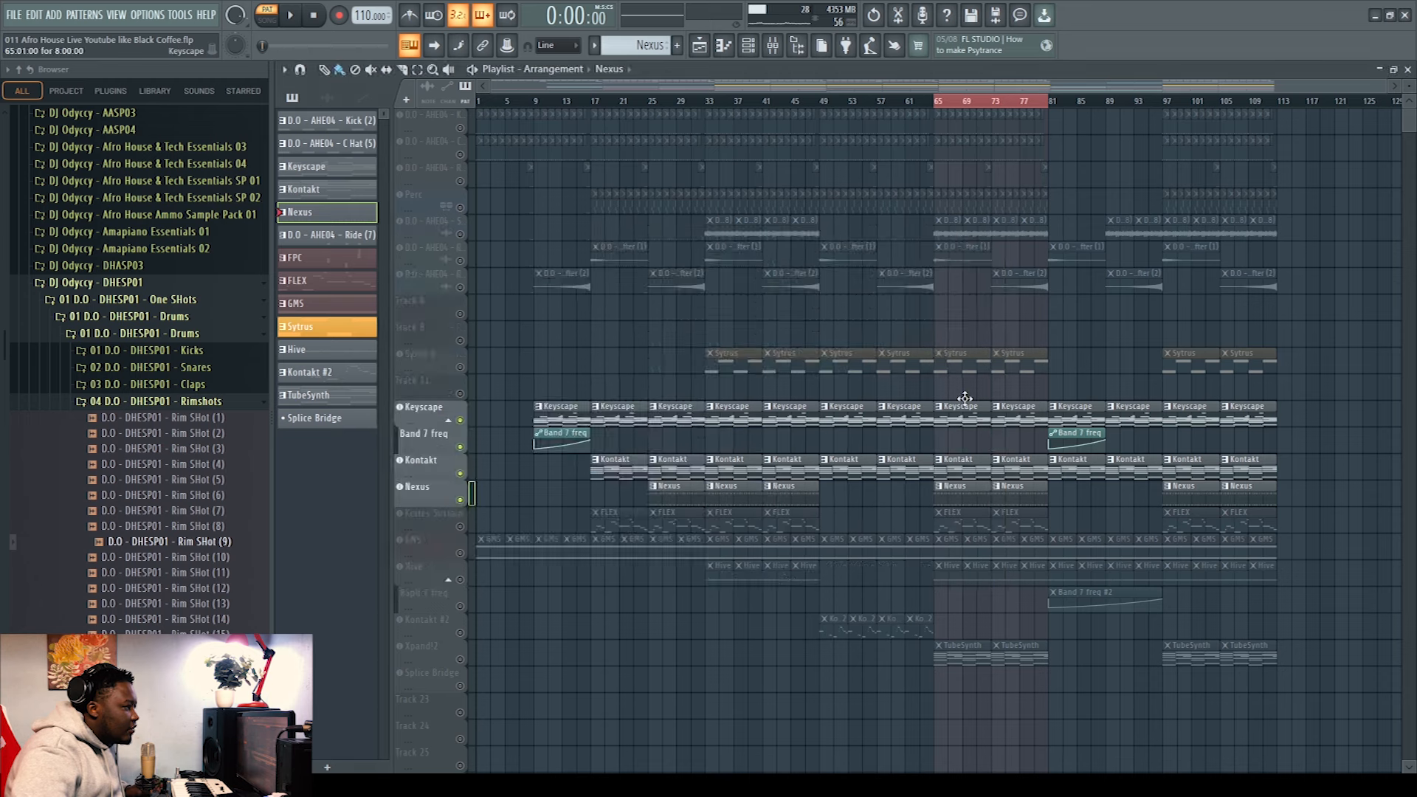
pyautogui.click(773, 45)
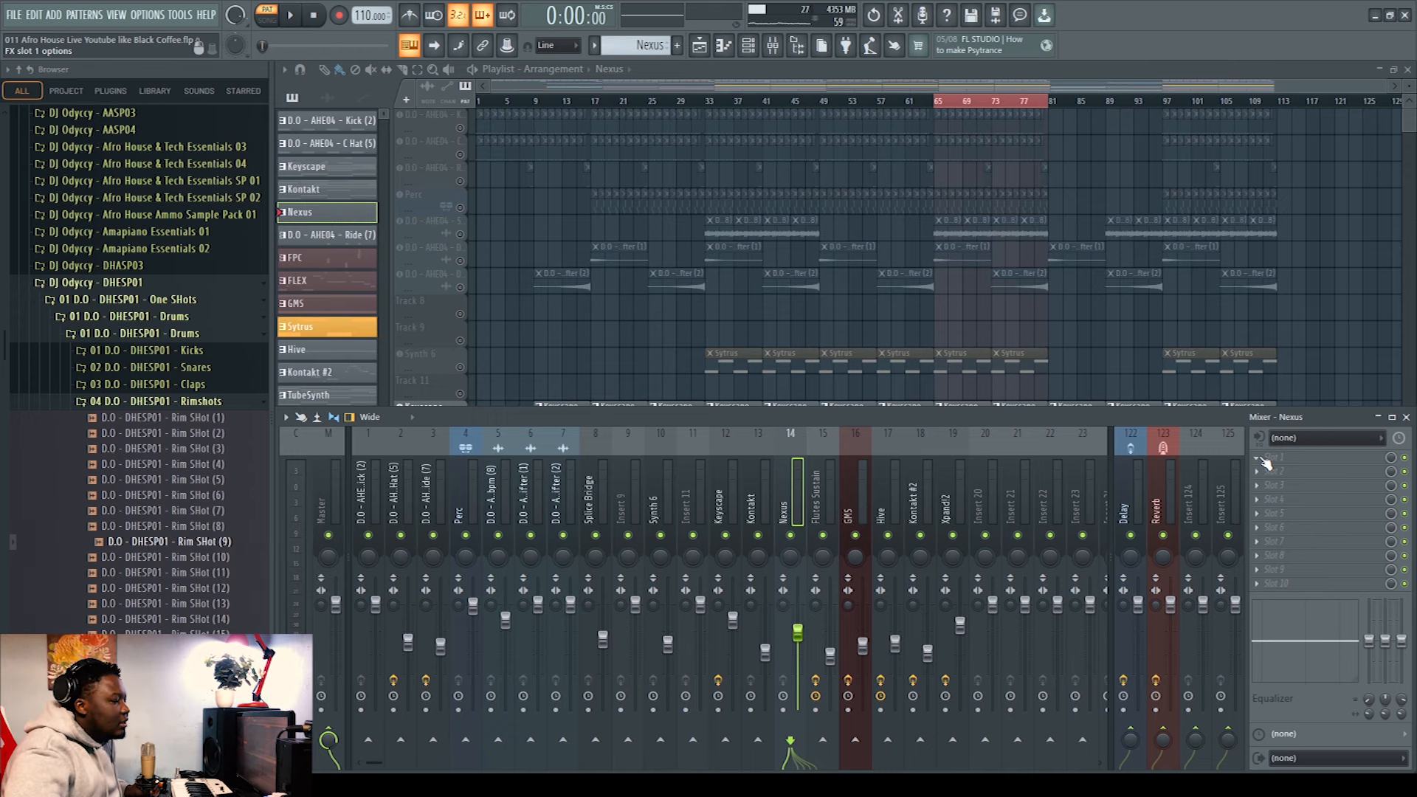
pyautogui.press('F9')
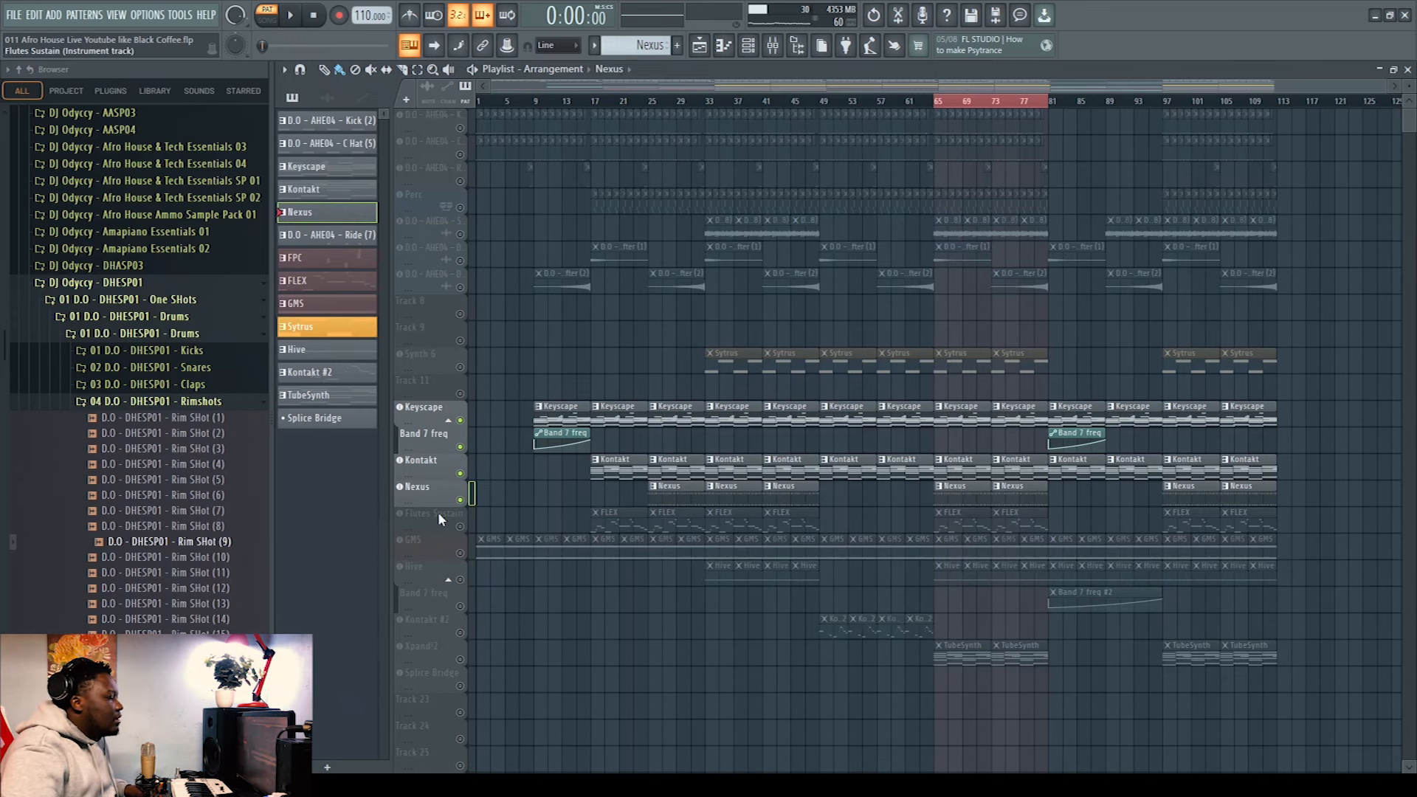
# Unmute the Flutes Sustain track and inspect its FLEX preset in the Essential Winds pack.
pyautogui.click(461, 527)
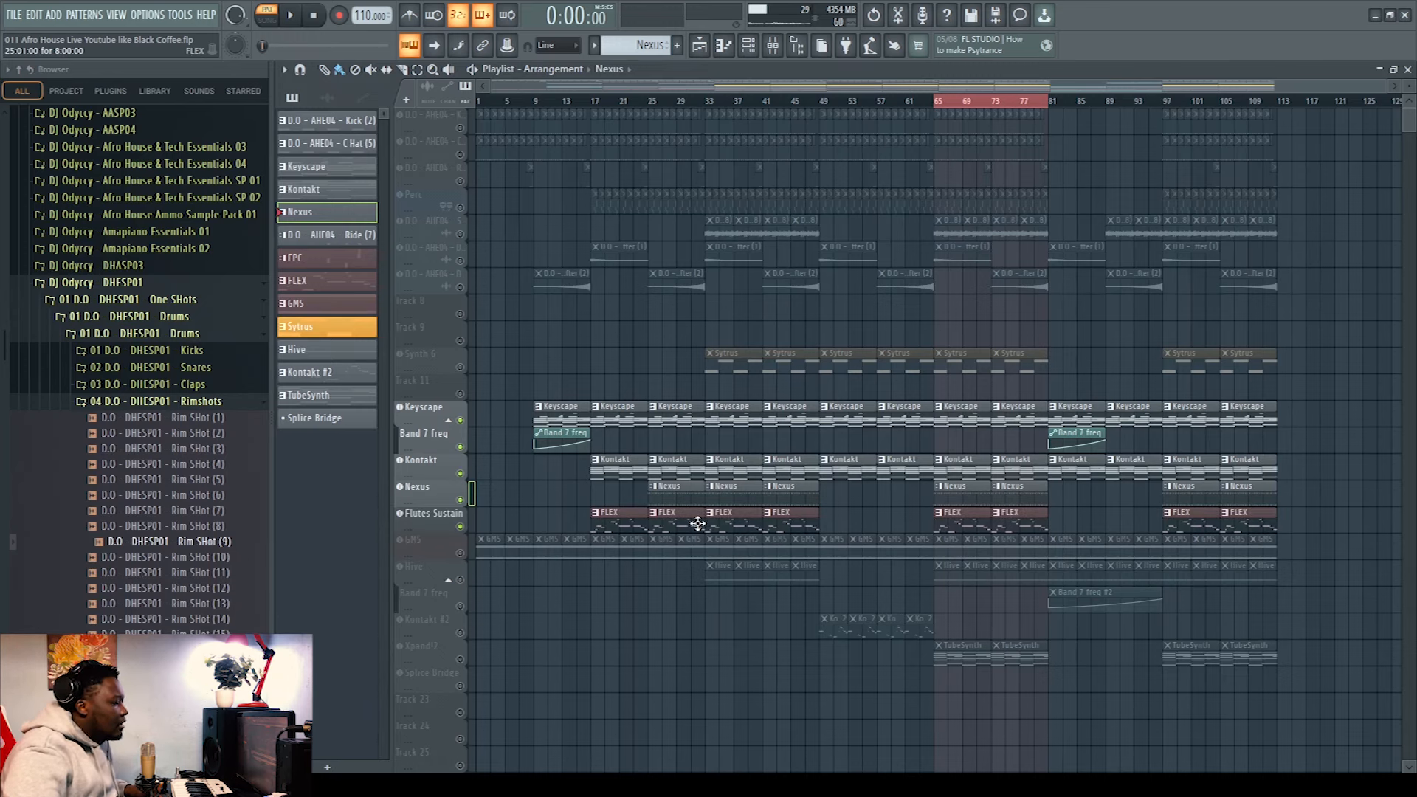
pyautogui.click(430, 516)
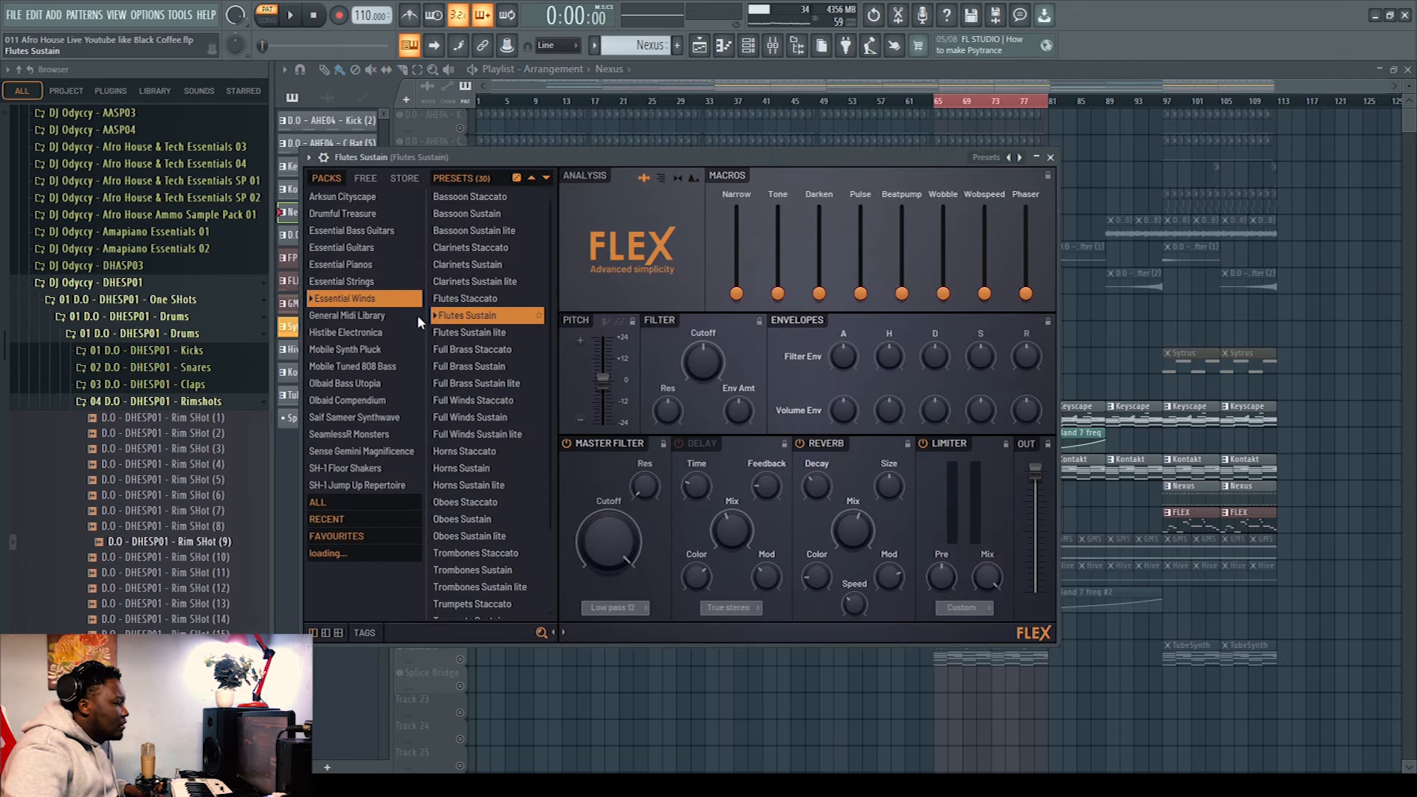
pyautogui.click(1050, 158)
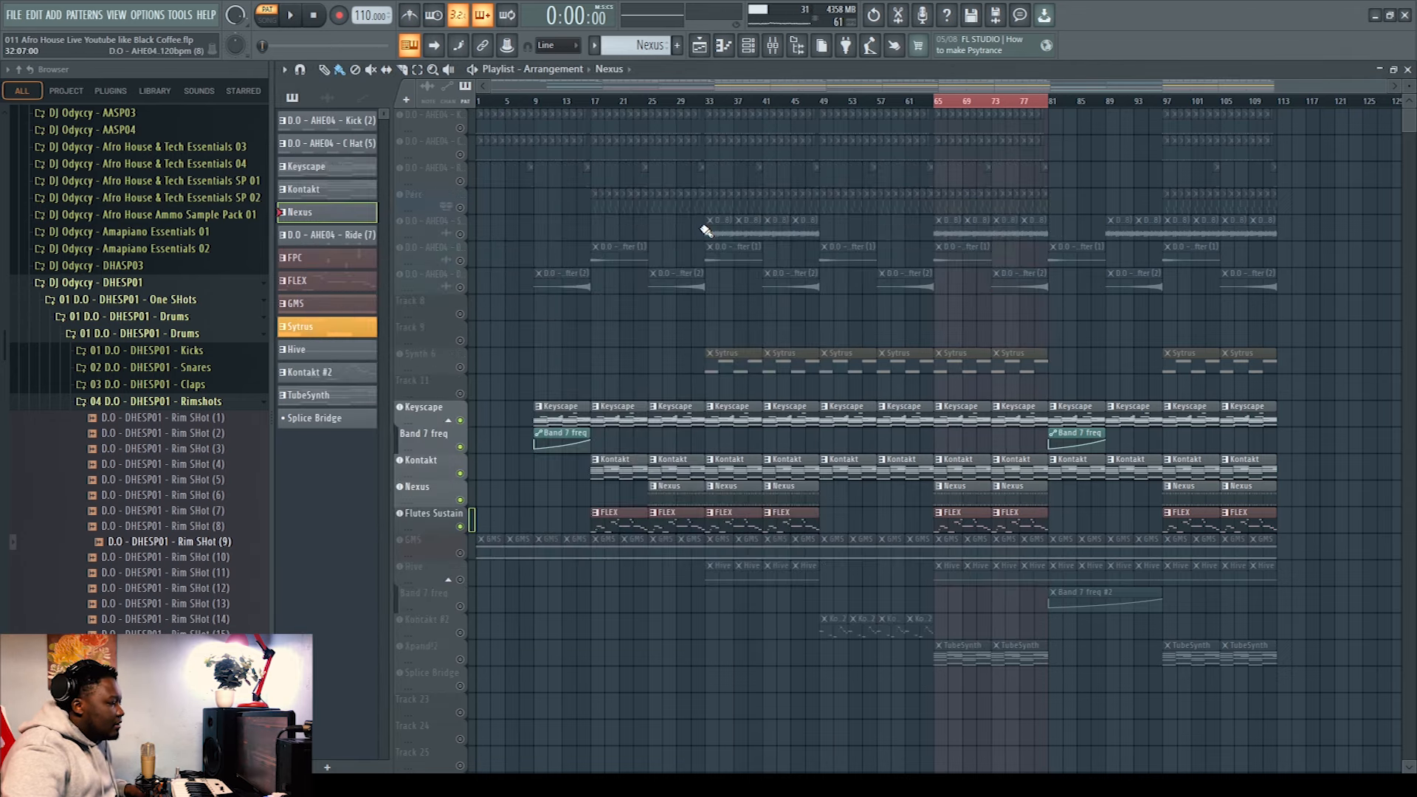
# Play the FLEX flute pattern and view its melody from the first bar in the piano roll.
pyautogui.click(291, 18)
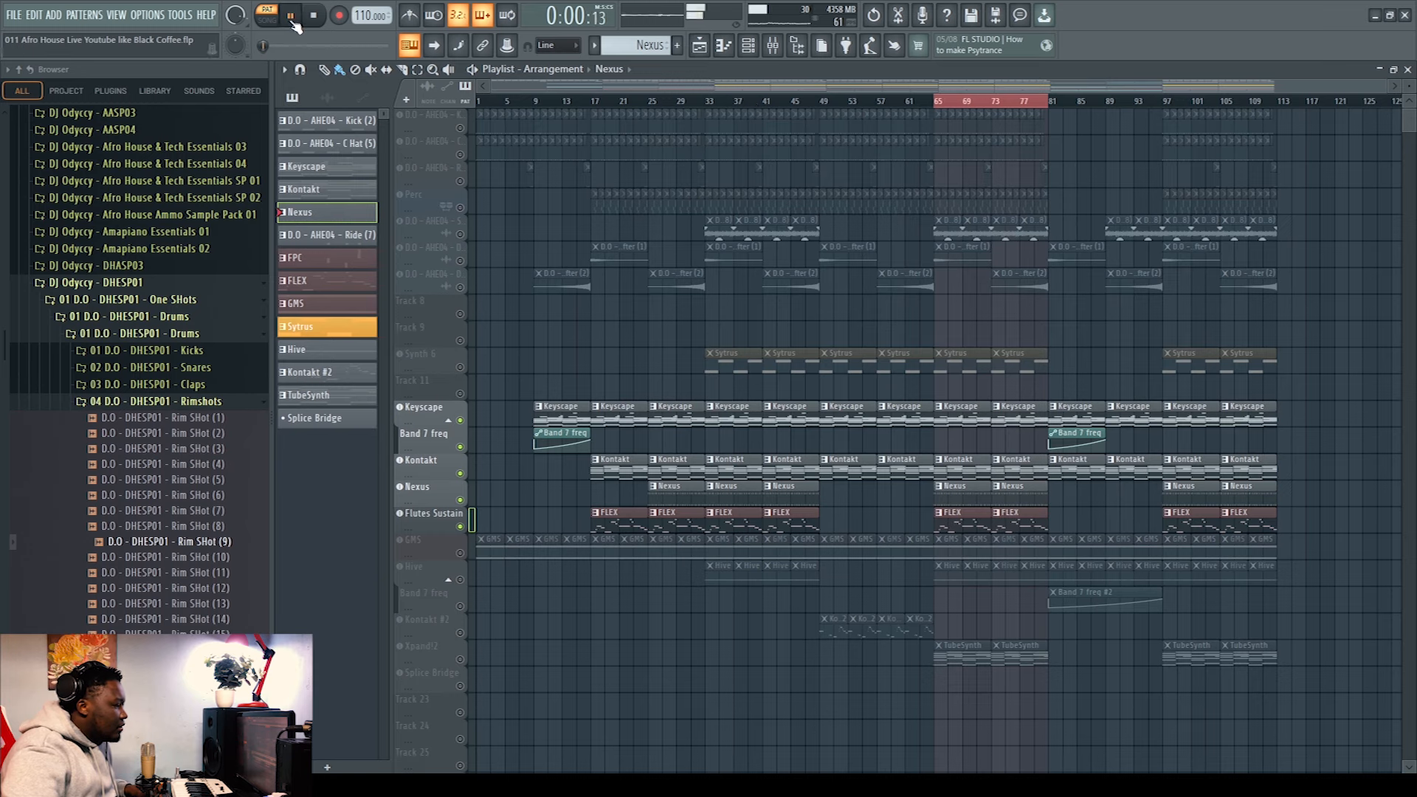
pyautogui.click(622, 516)
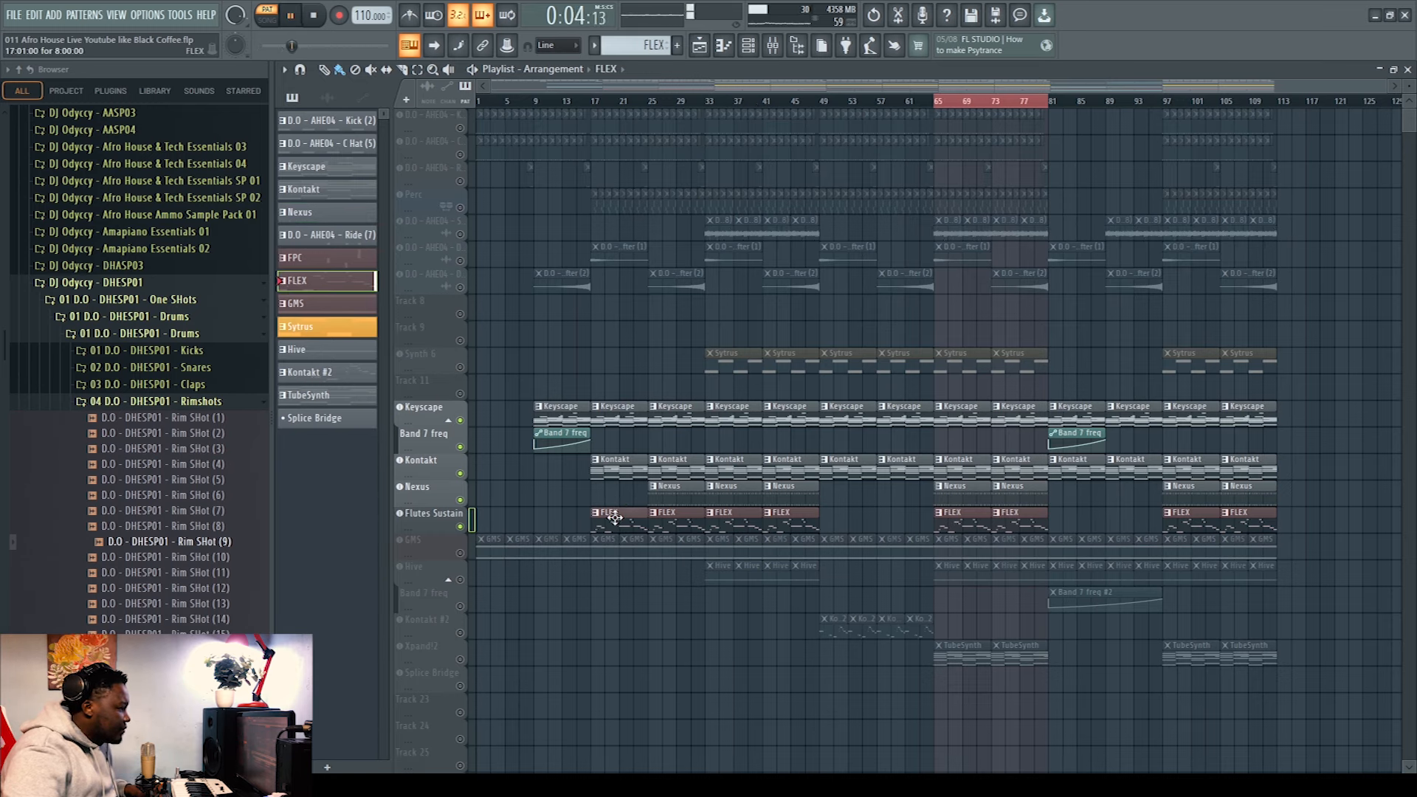
pyautogui.doubleClick(615, 518)
pyautogui.moveTo(753, 88); pyautogui.dragTo(426, 102)
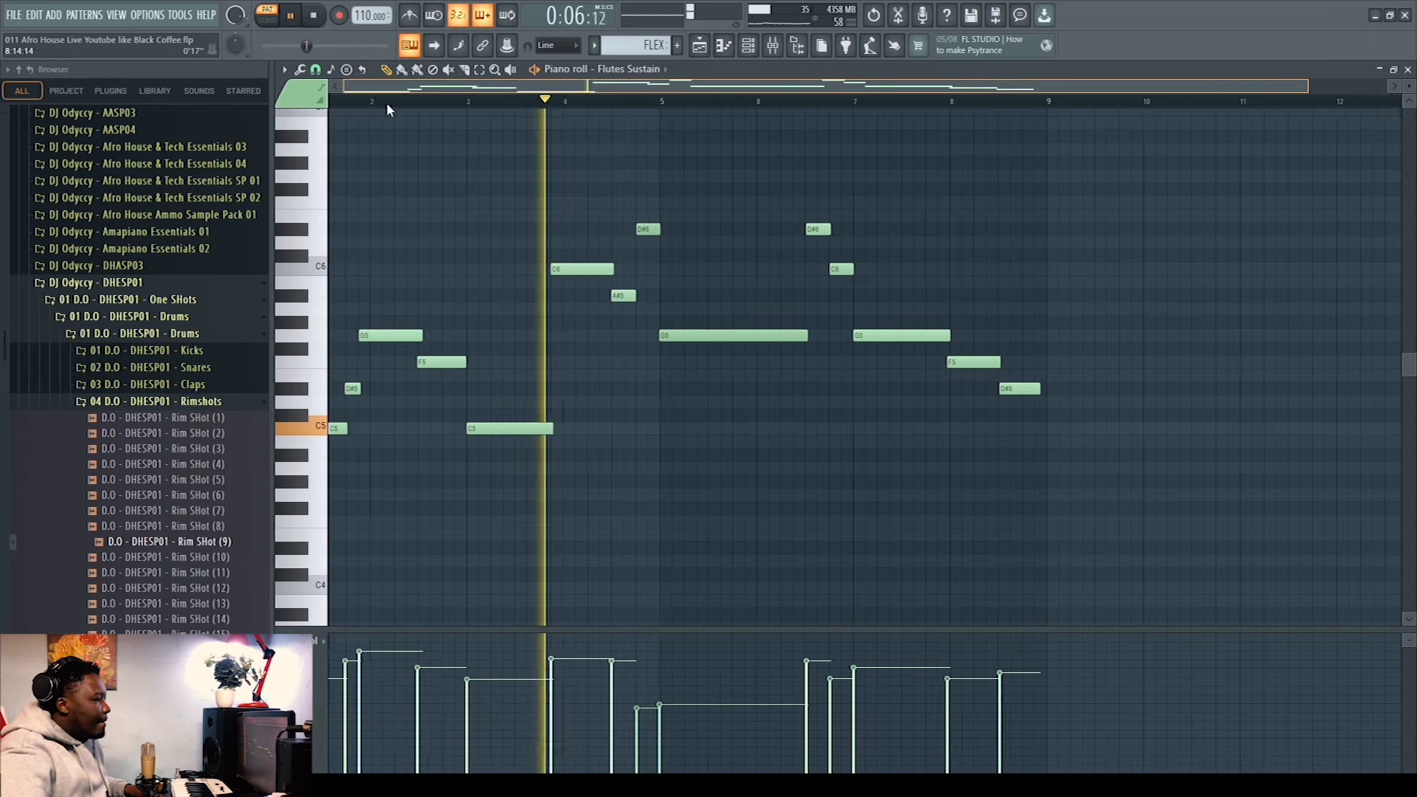
# Inspect the ValhallaVintageVerb settings on the Flutes Sustain mixer track during playback, return to the playlist and stop.
pyautogui.click(775, 46)
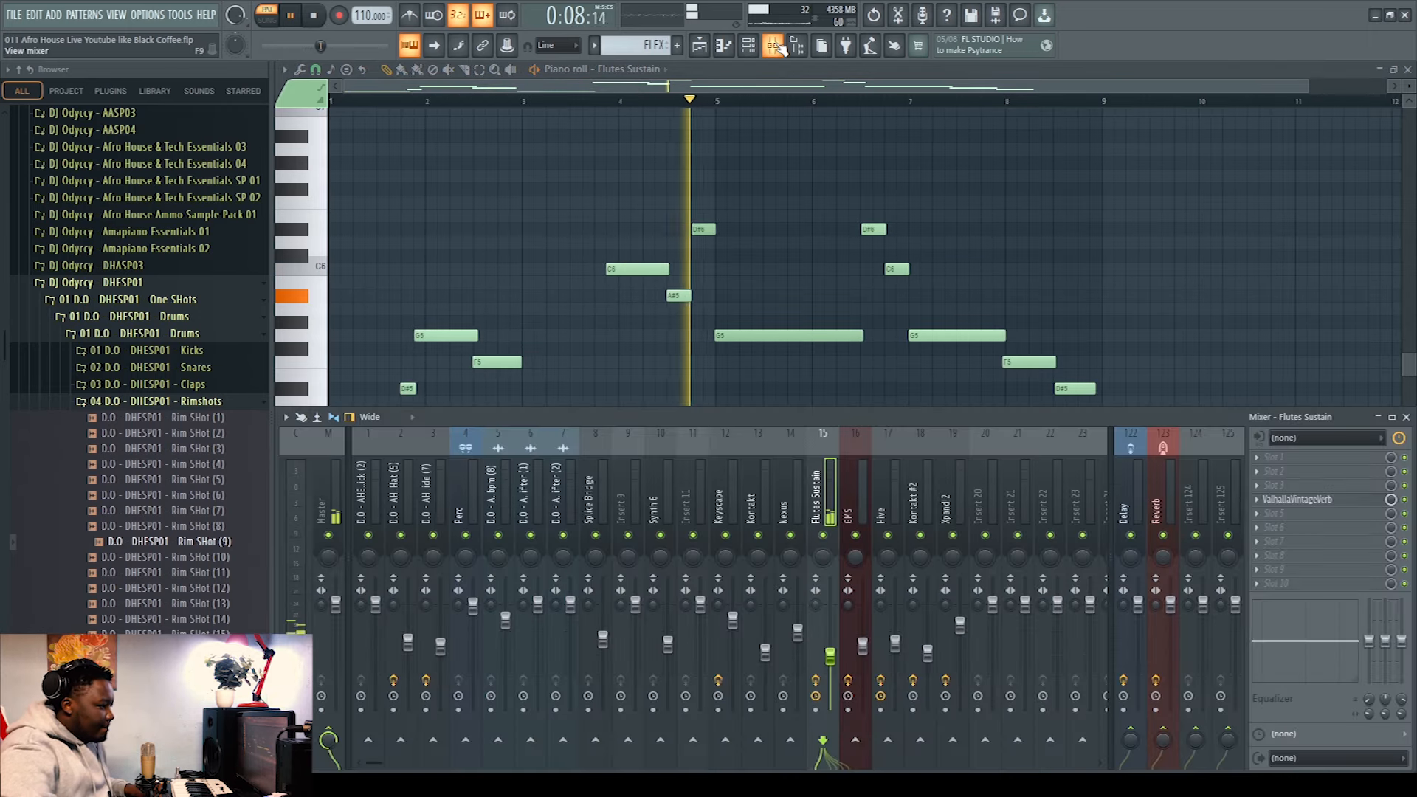
pyautogui.click(1325, 501)
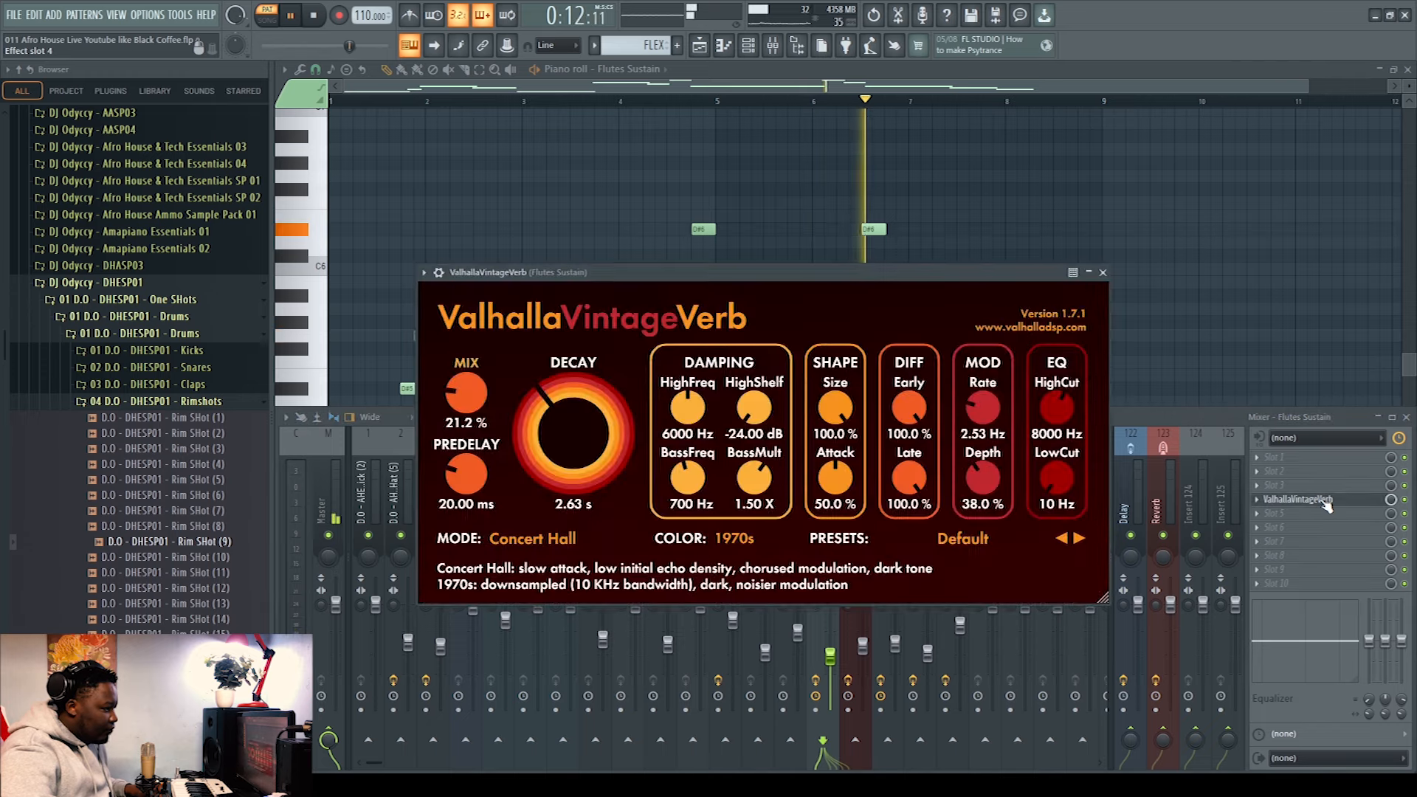
pyautogui.click(1326, 502)
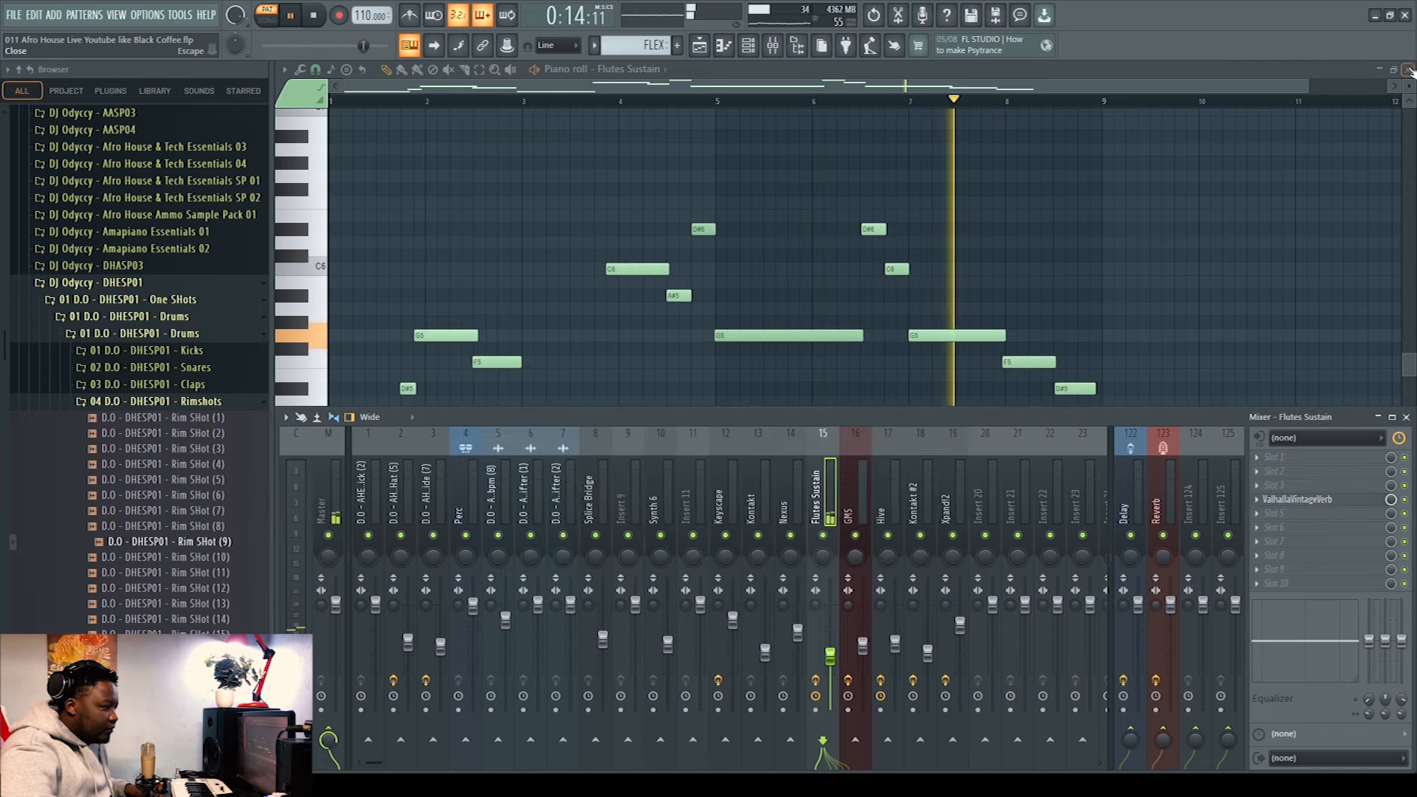
pyautogui.click(1407, 71)
pyautogui.press('F9')
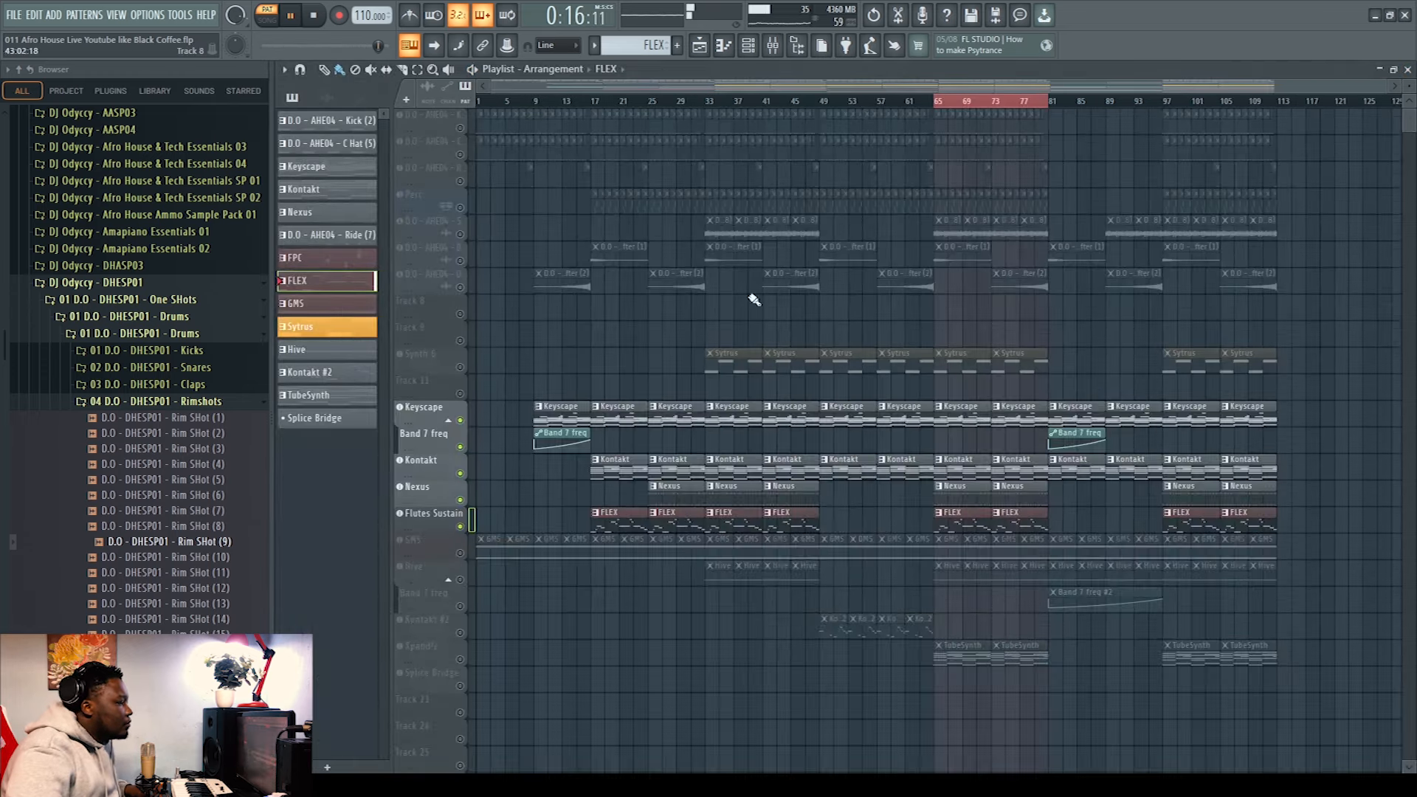
pyautogui.click(314, 16)
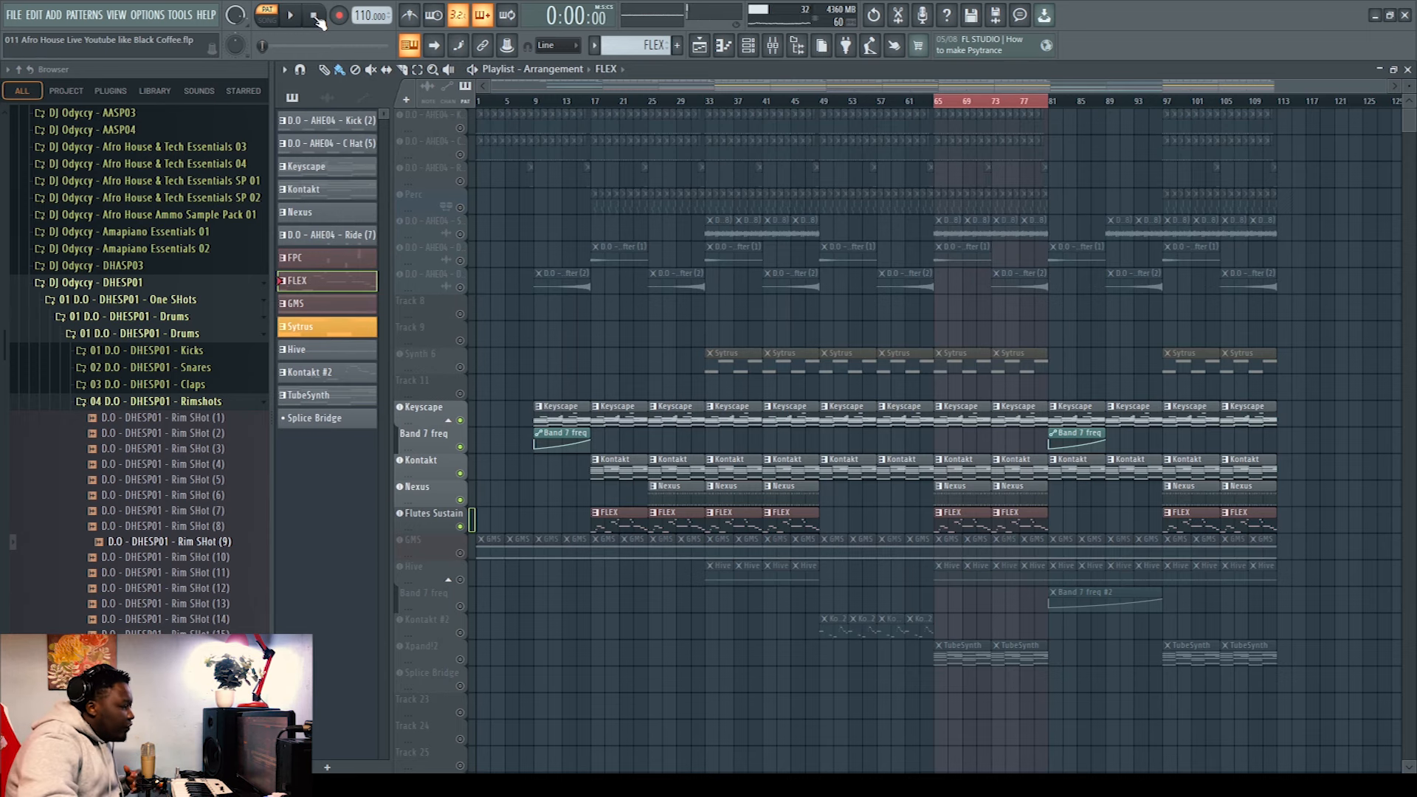
# Unmute the GMS track, select its pattern and open the GMS synthesizer to show the Pad 1 MC program.
pyautogui.click(458, 553)
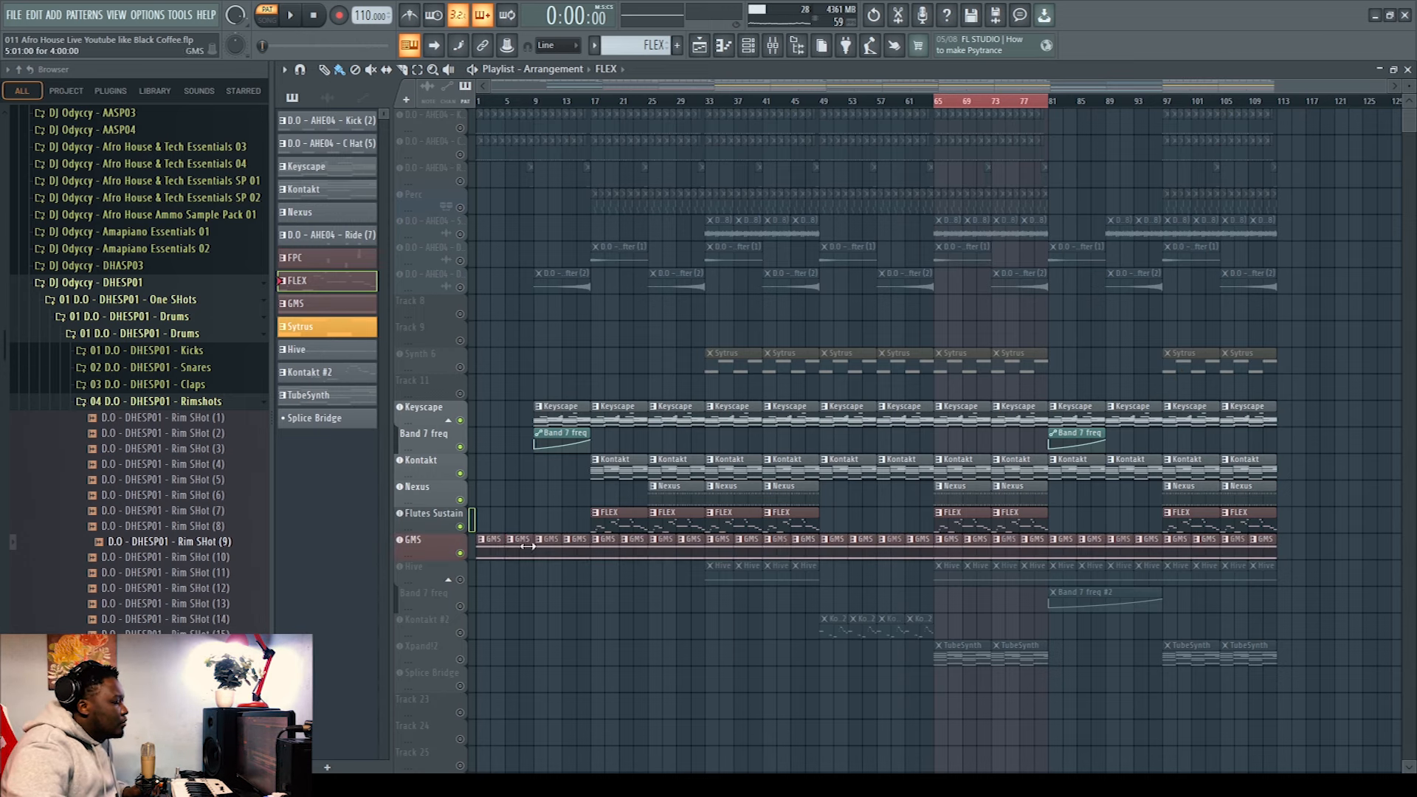
pyautogui.click(524, 548)
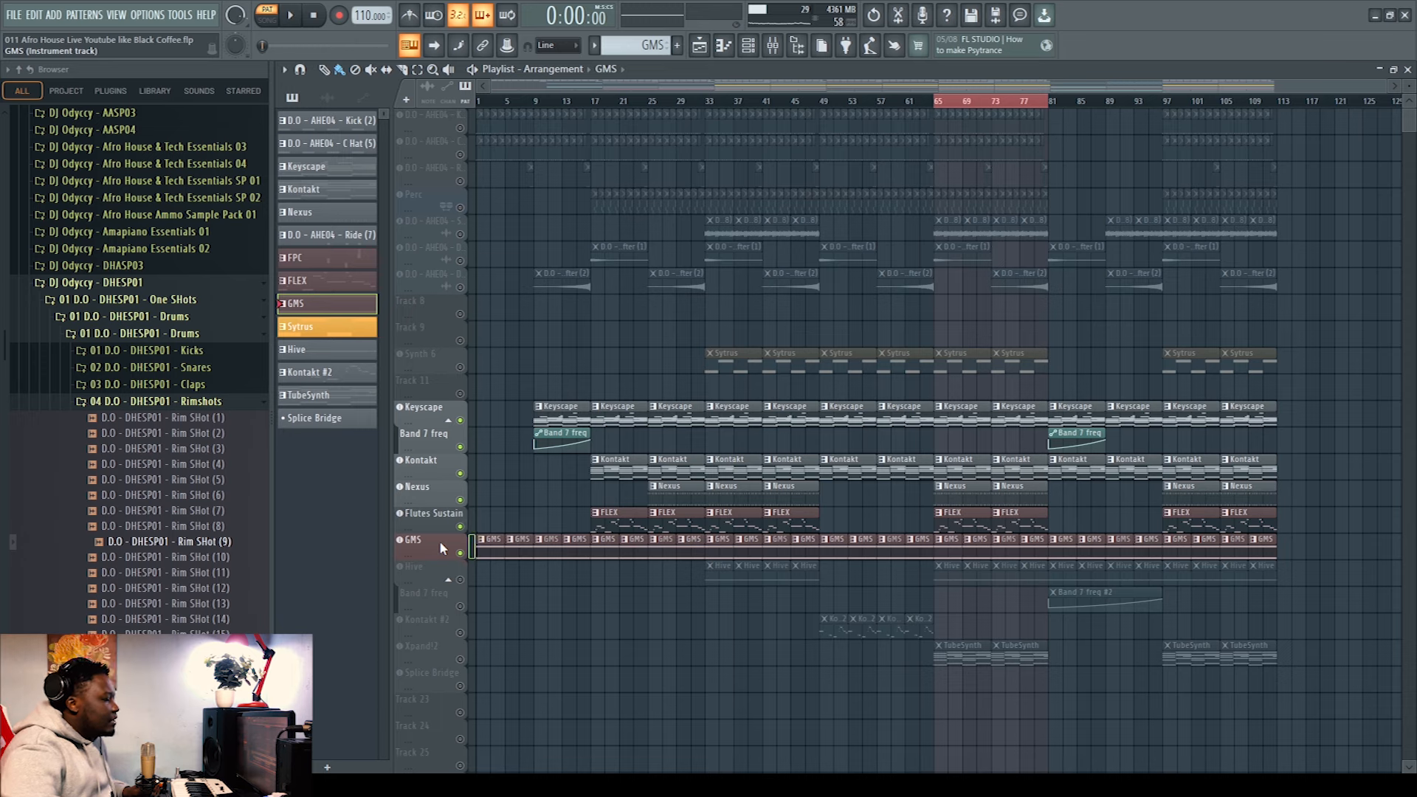
pyautogui.click(440, 540)
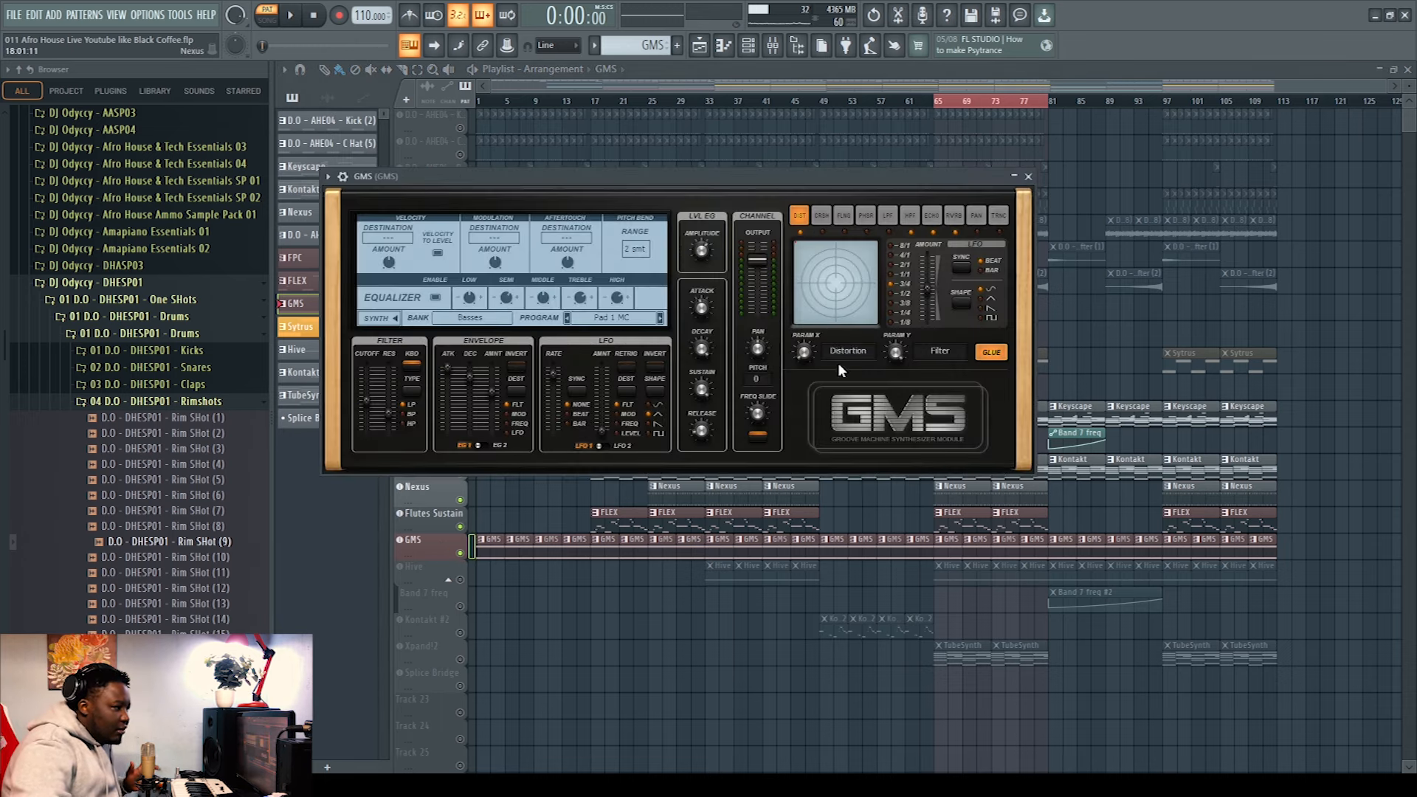
# Inspect the Fruity Parametric EQ 2 curve on the GMS mixer track, return to the playlist and audition the GMS pattern.
pyautogui.click(1028, 177)
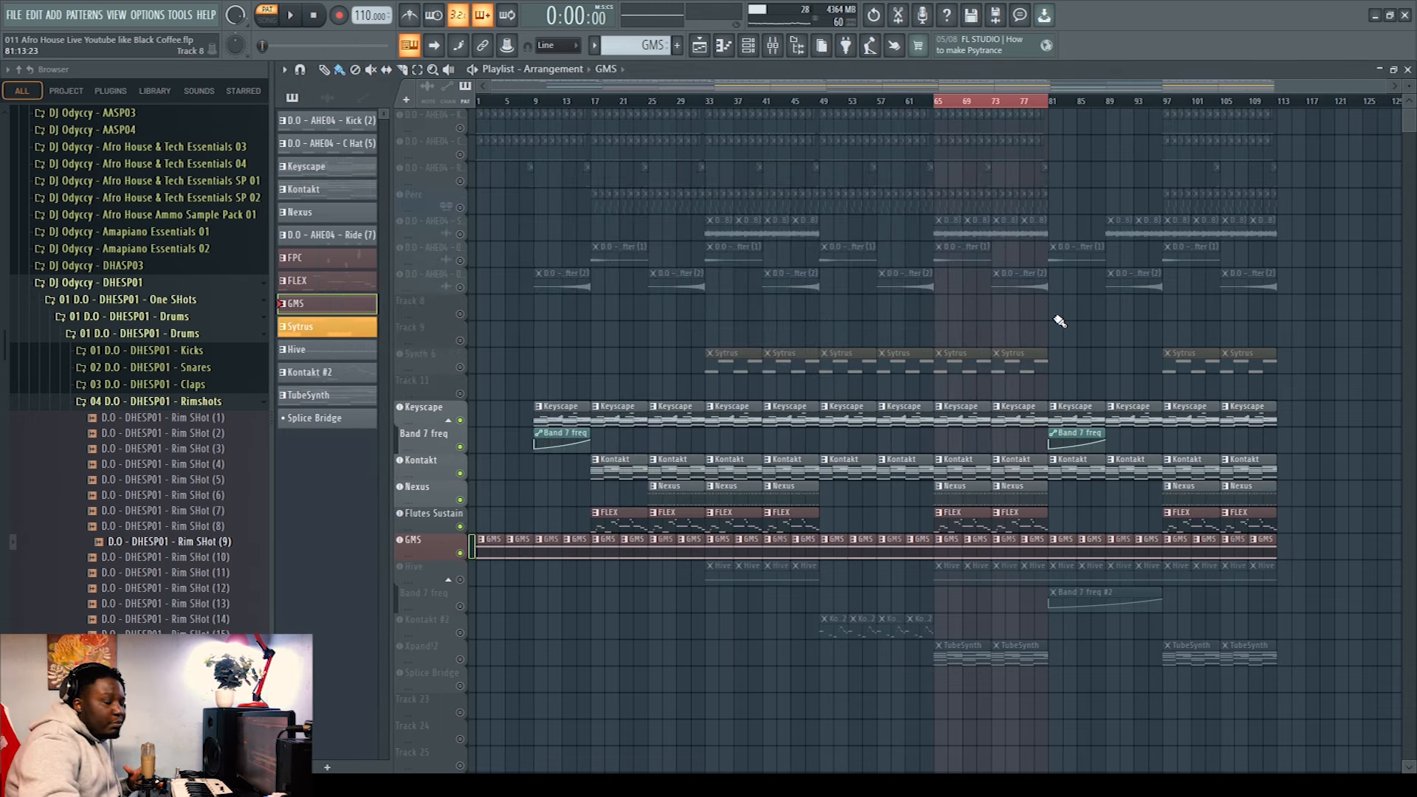
pyautogui.click(774, 49)
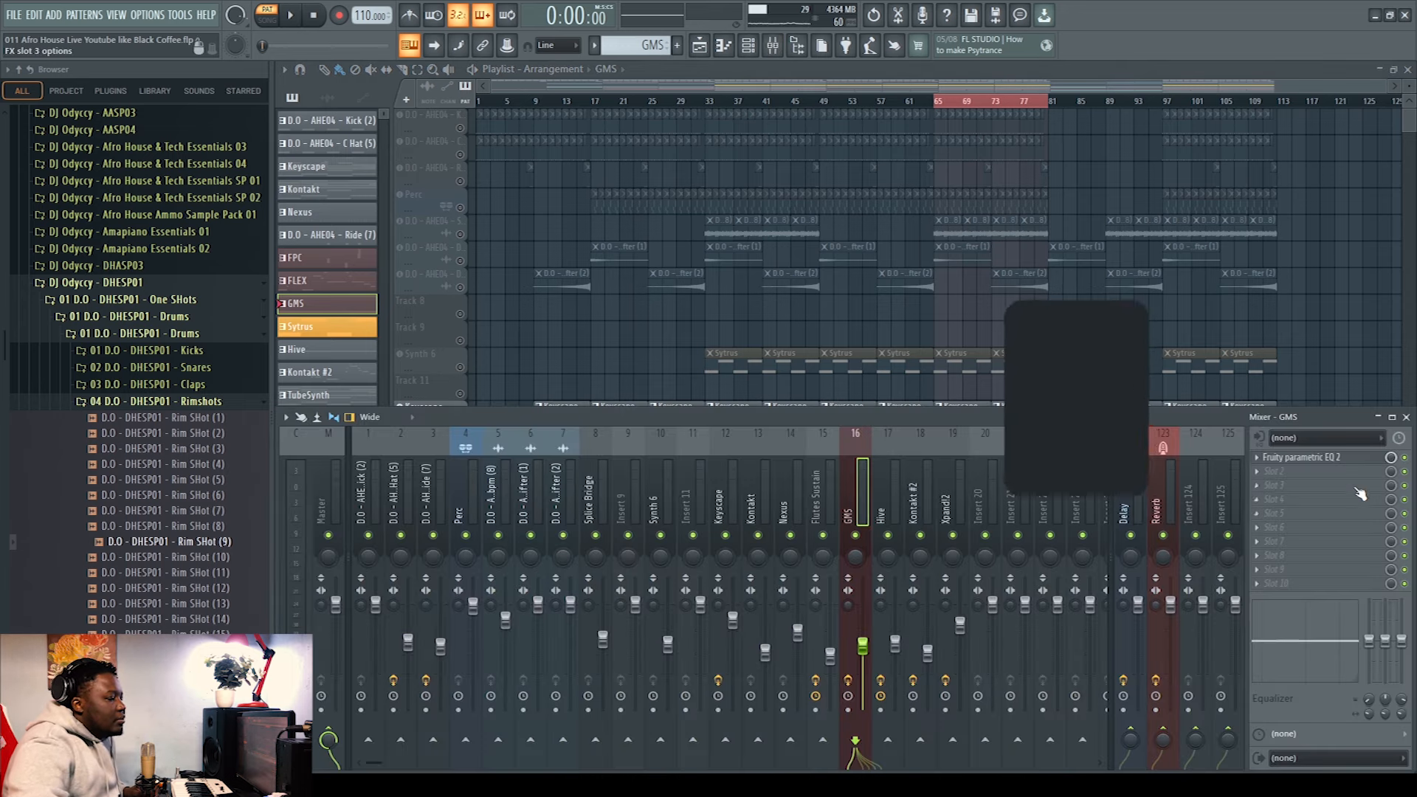
pyautogui.click(1328, 457)
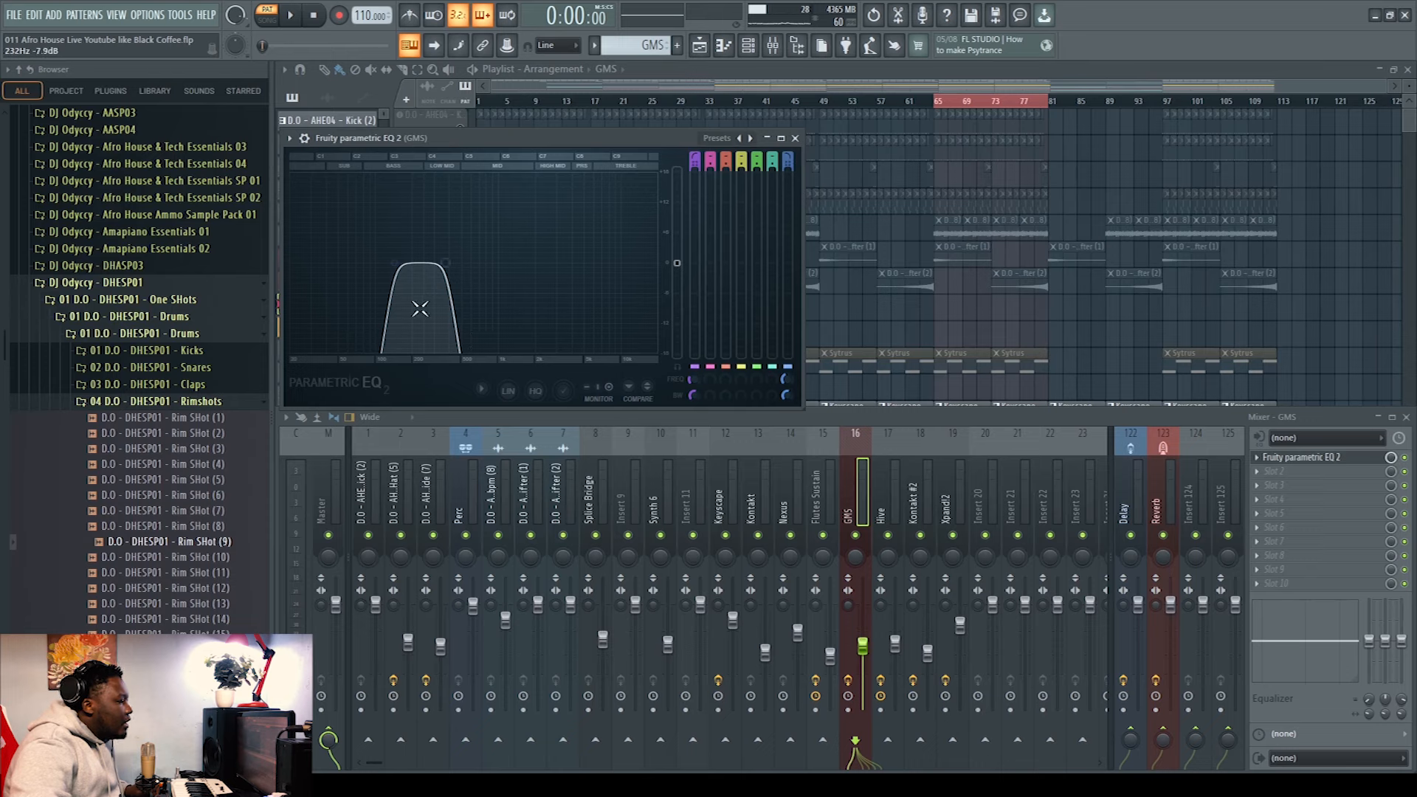
pyautogui.click(795, 138)
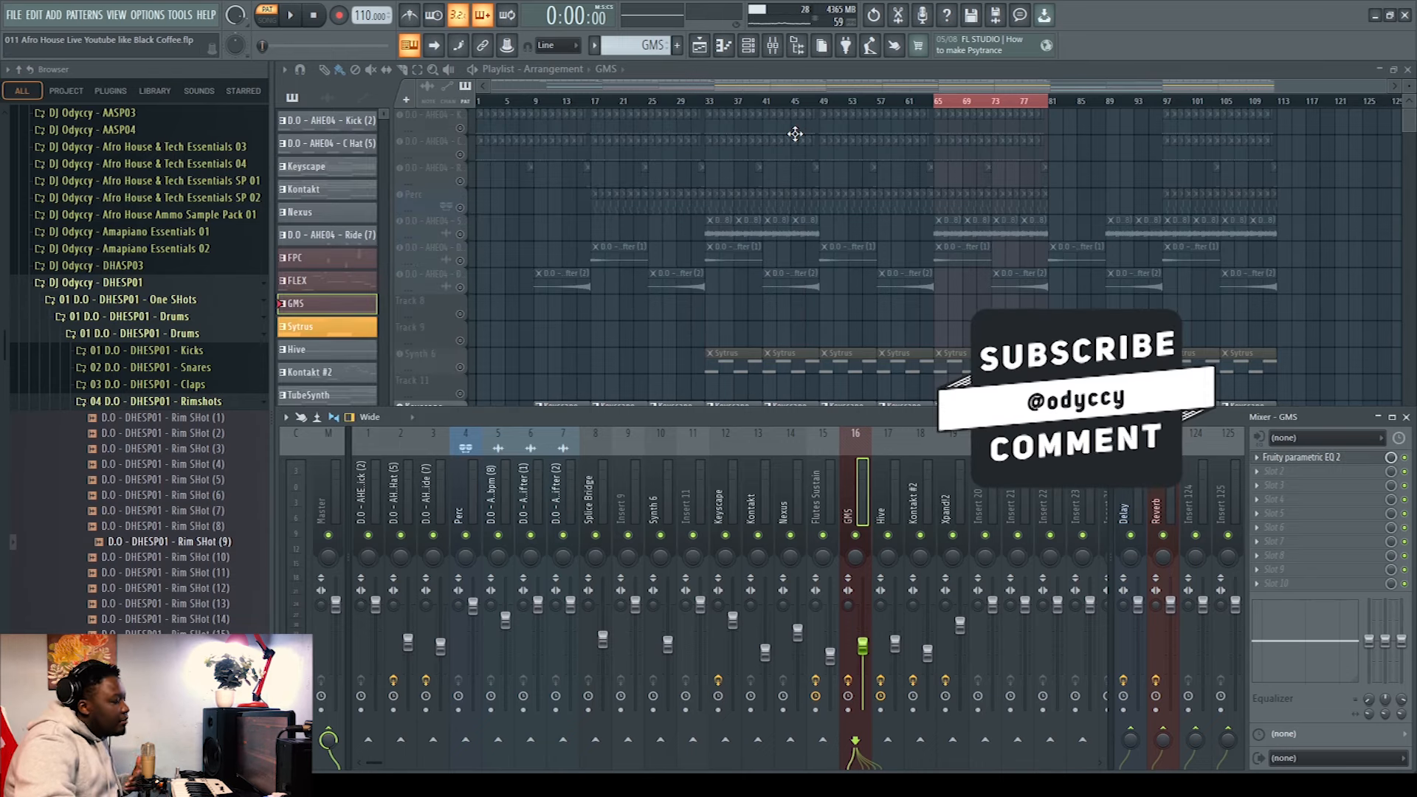
pyautogui.press('F9')
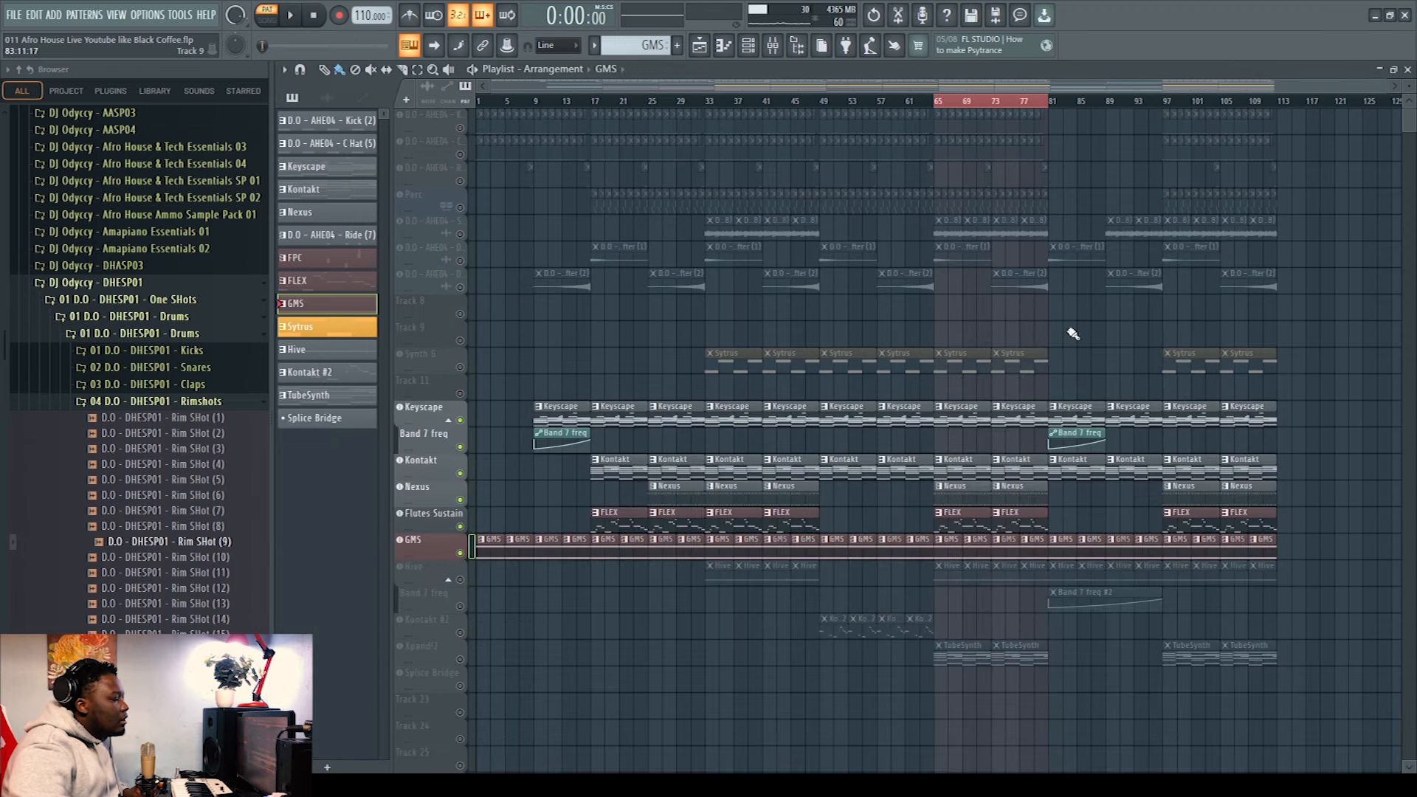
pyautogui.press('space')
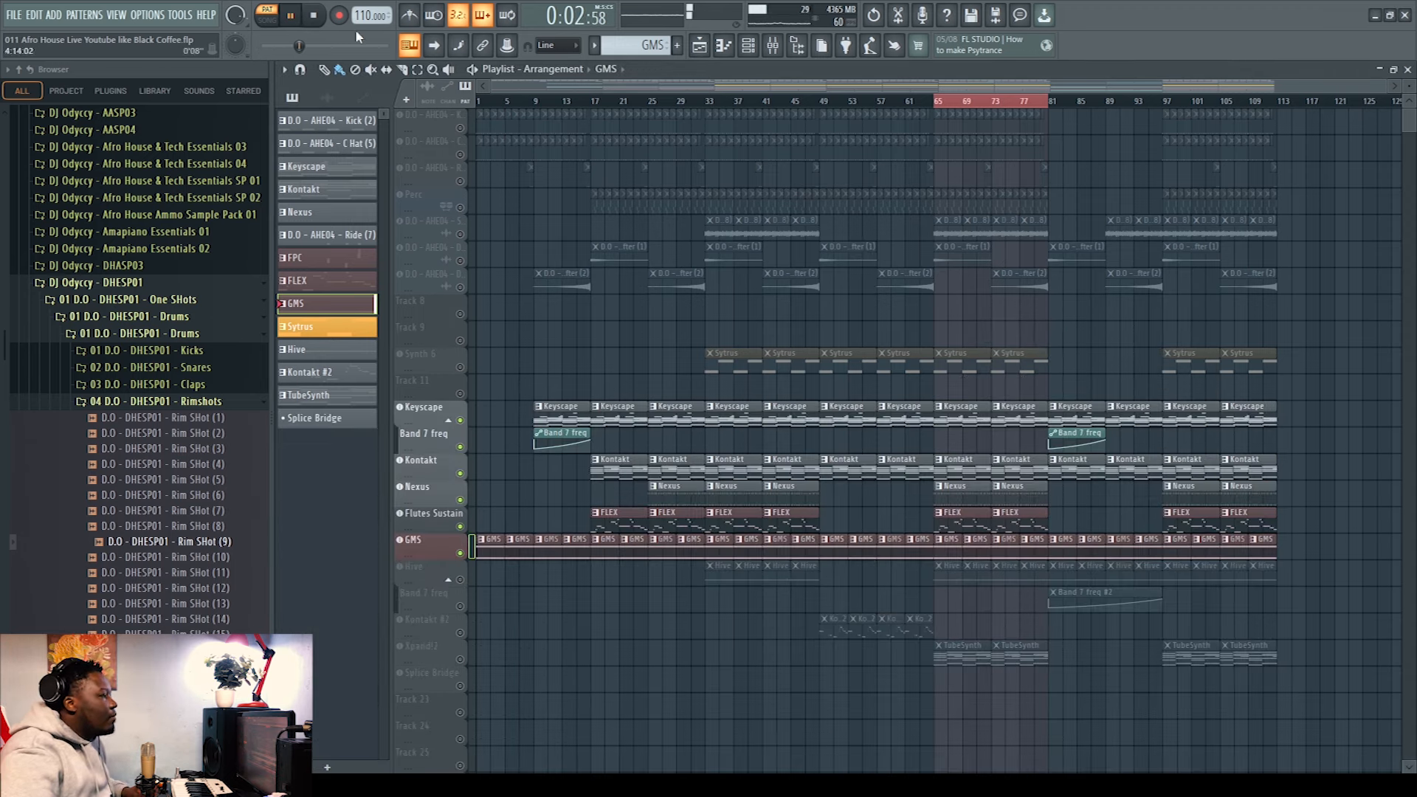
pyautogui.click(315, 18)
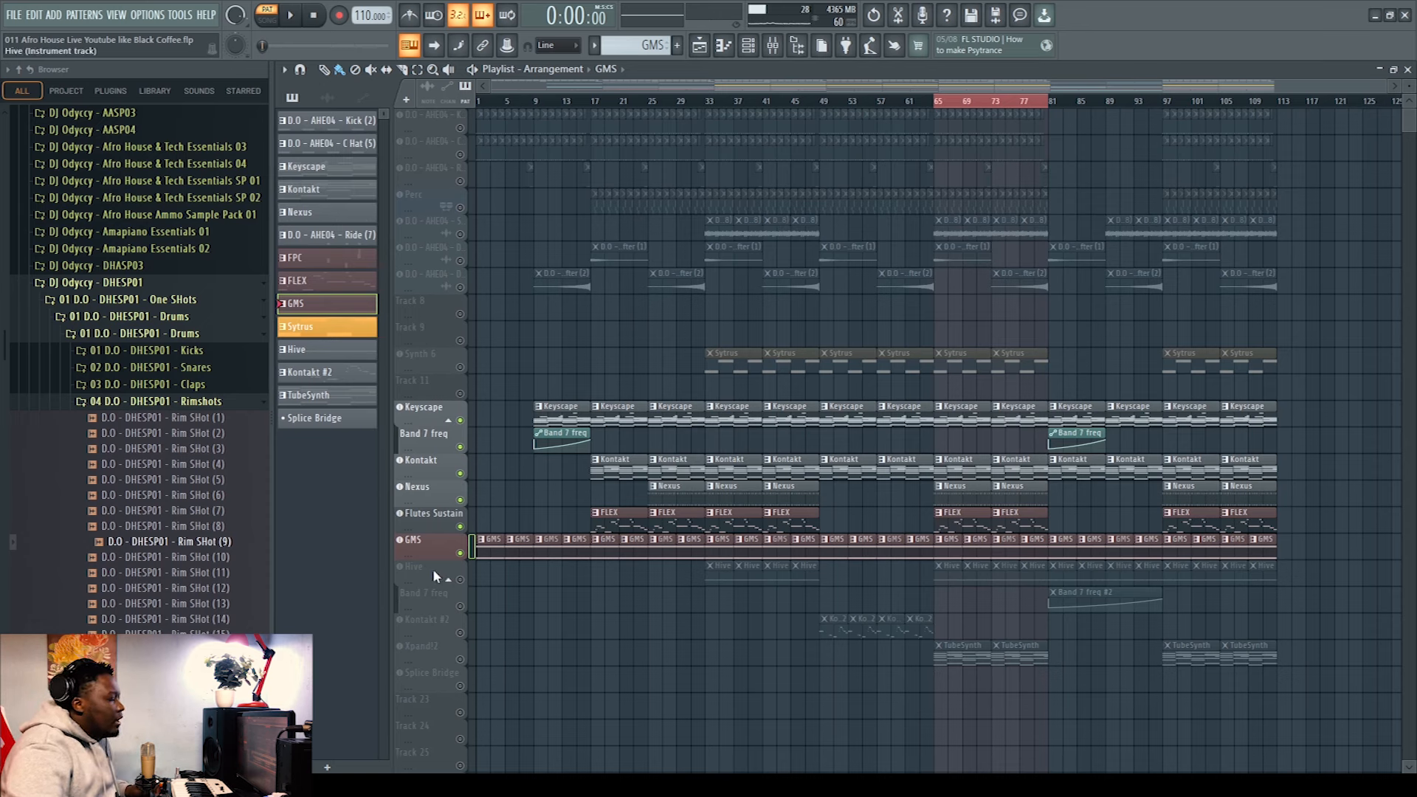
# Select the Hive pattern, inspect the AZ Clean SuperPluck preset in the Hive synth and unmute the Hive track.
pyautogui.click(721, 576)
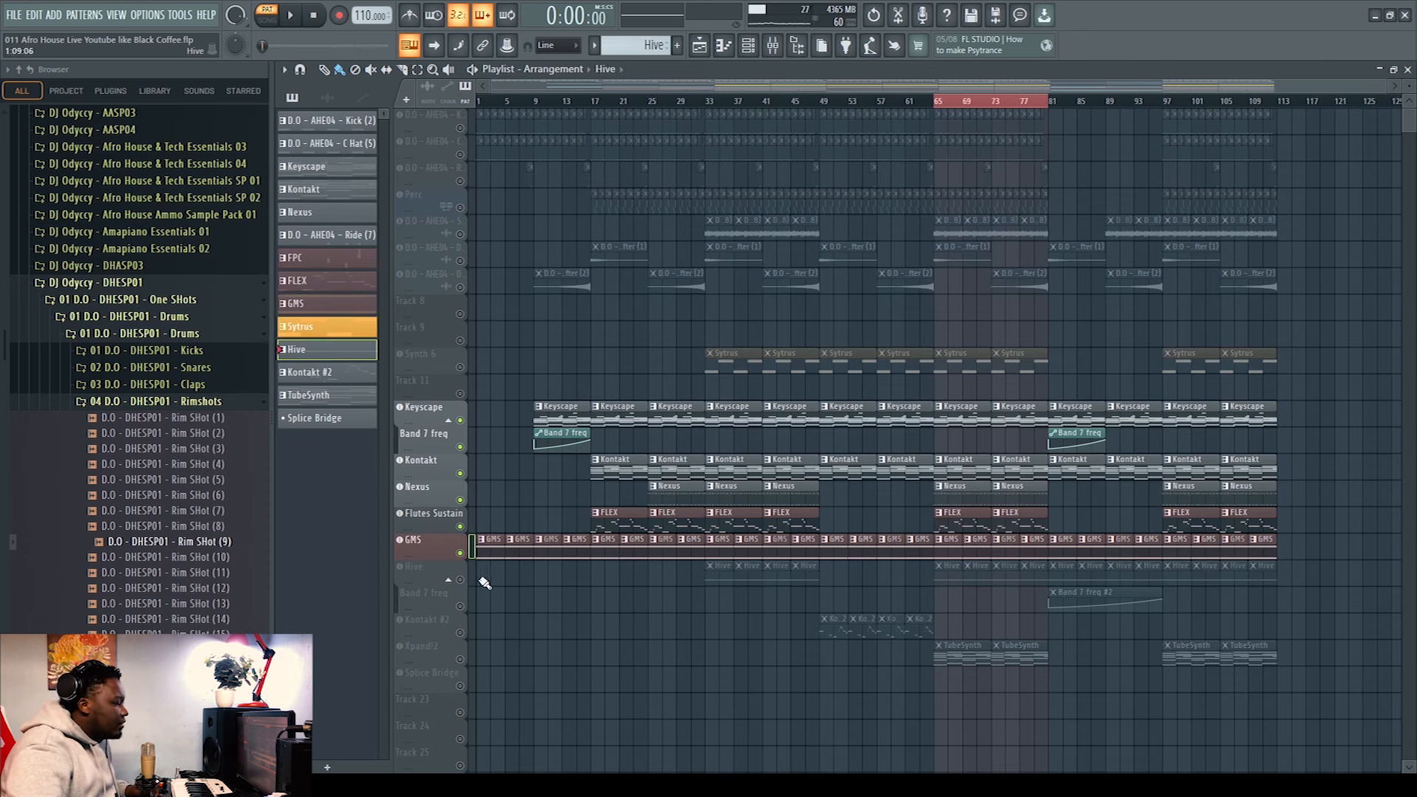
pyautogui.click(454, 576)
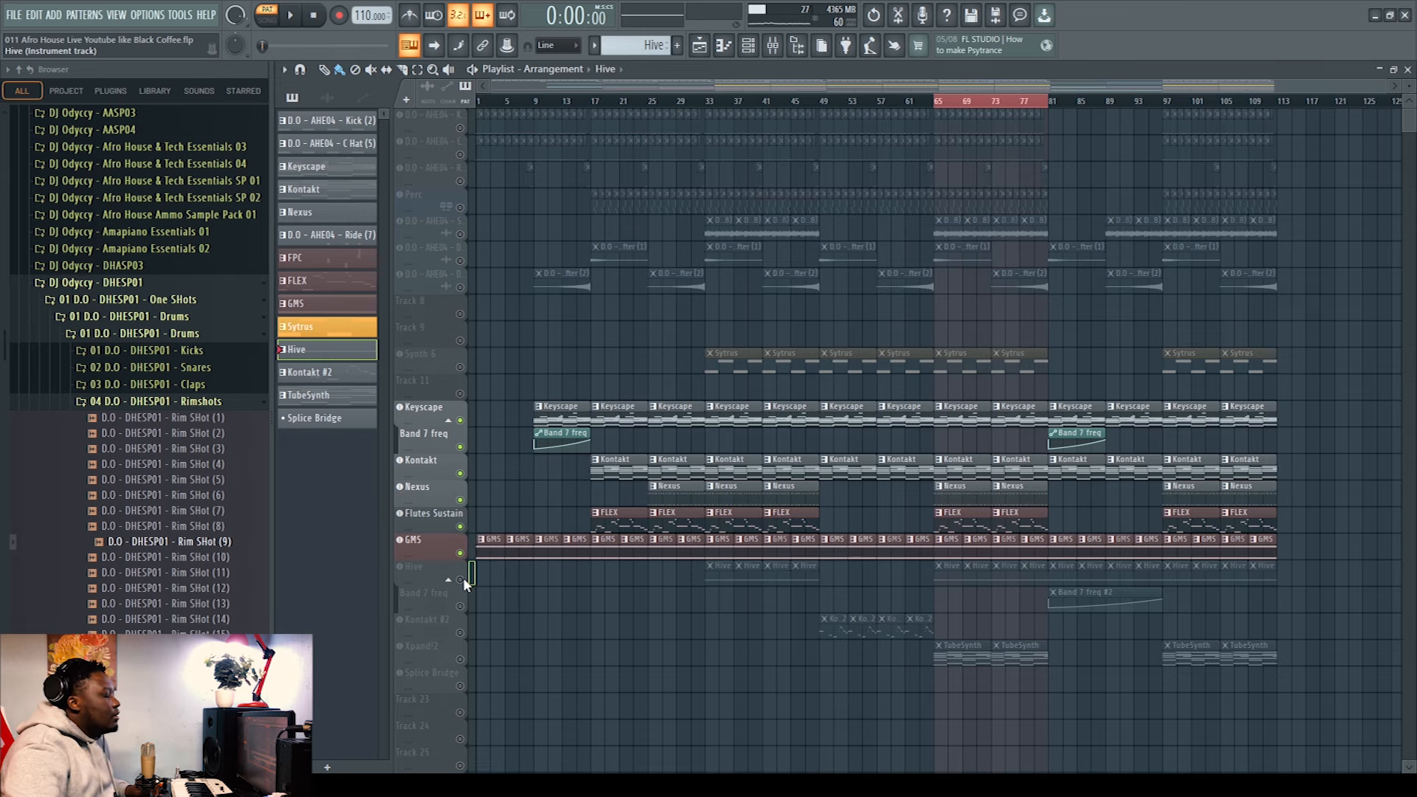
pyautogui.doubleClick(465, 578)
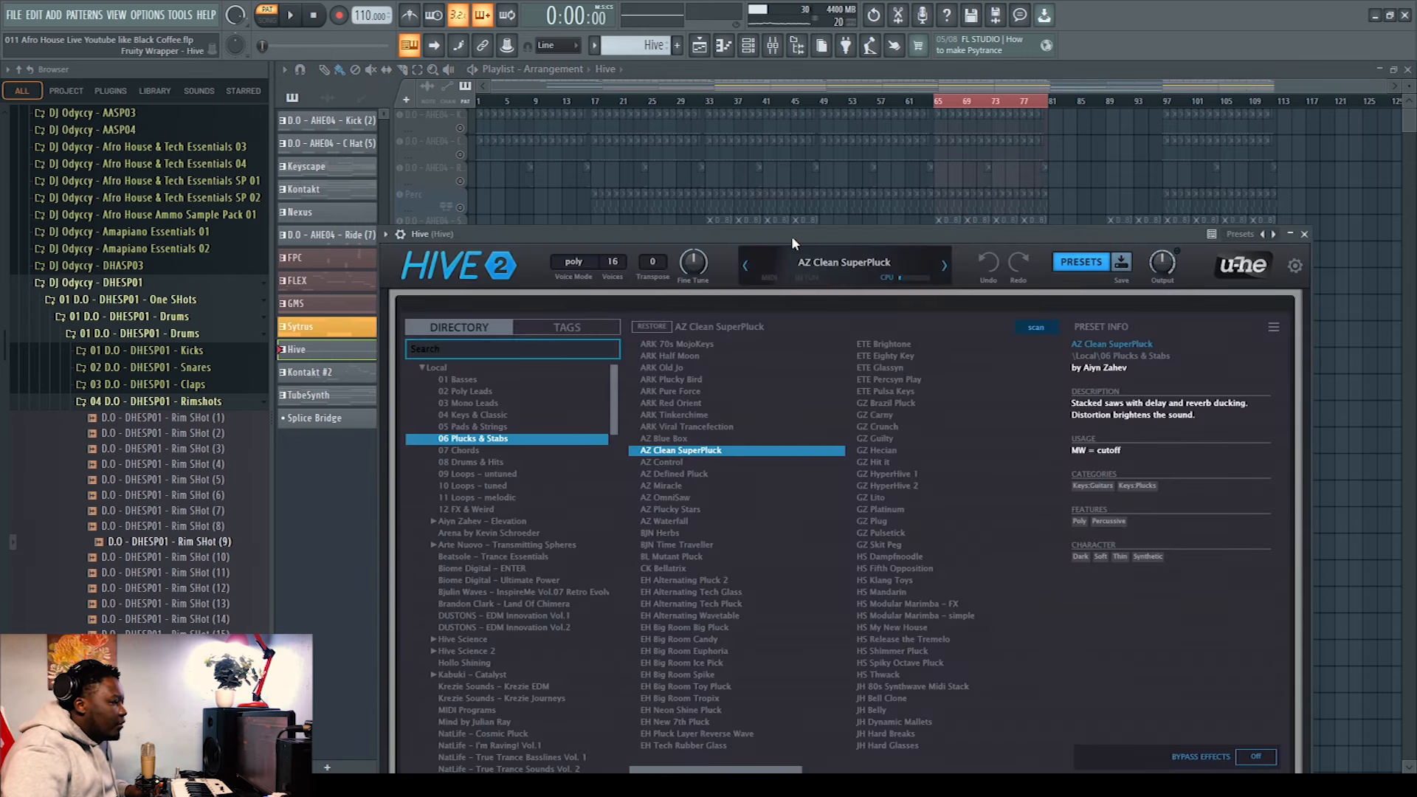
pyautogui.moveTo(791, 236); pyautogui.dragTo(897, 84)
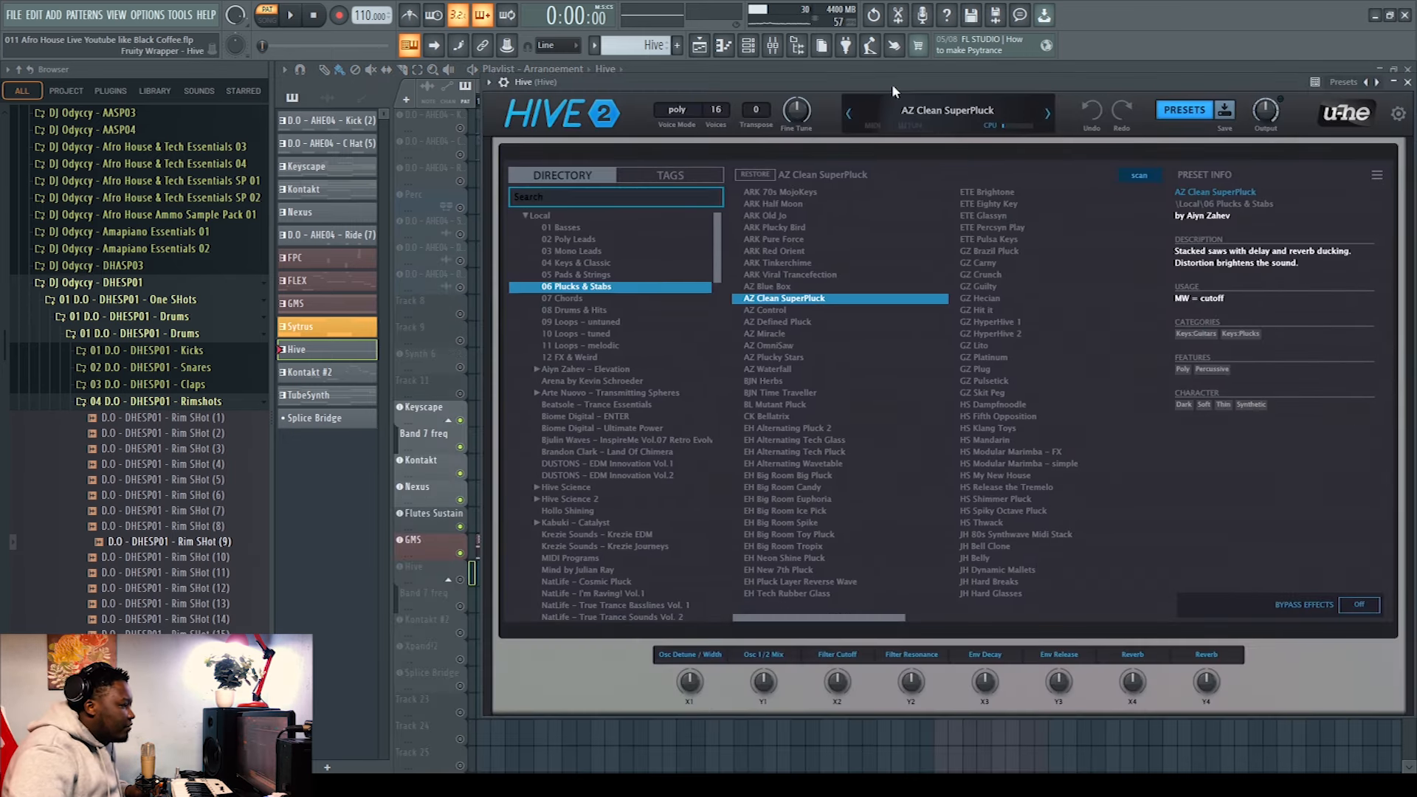
pyautogui.click(1408, 82)
pyautogui.click(461, 580)
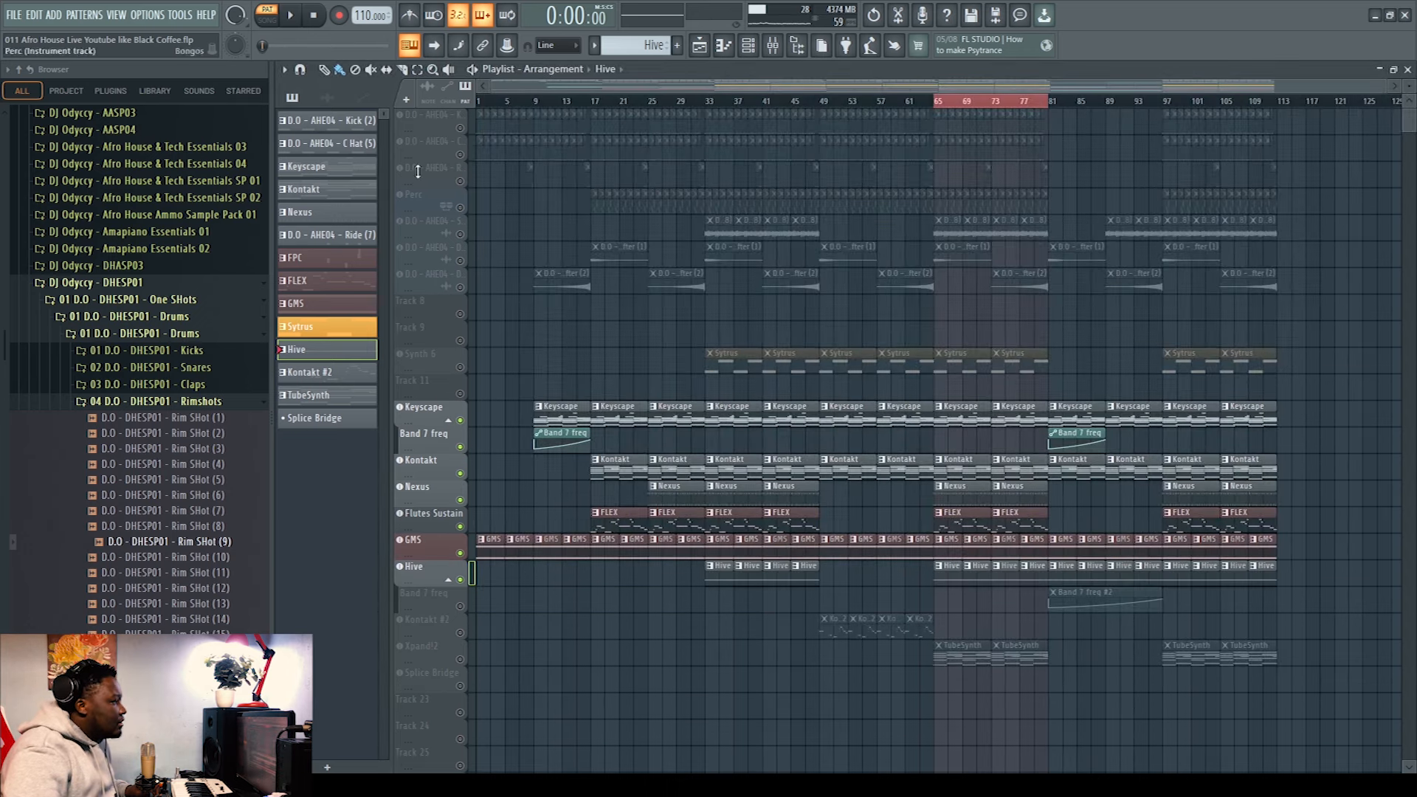
# Play the Hive pattern, view its notes in the piano roll, return to the playlist and stop.
pyautogui.click(295, 16)
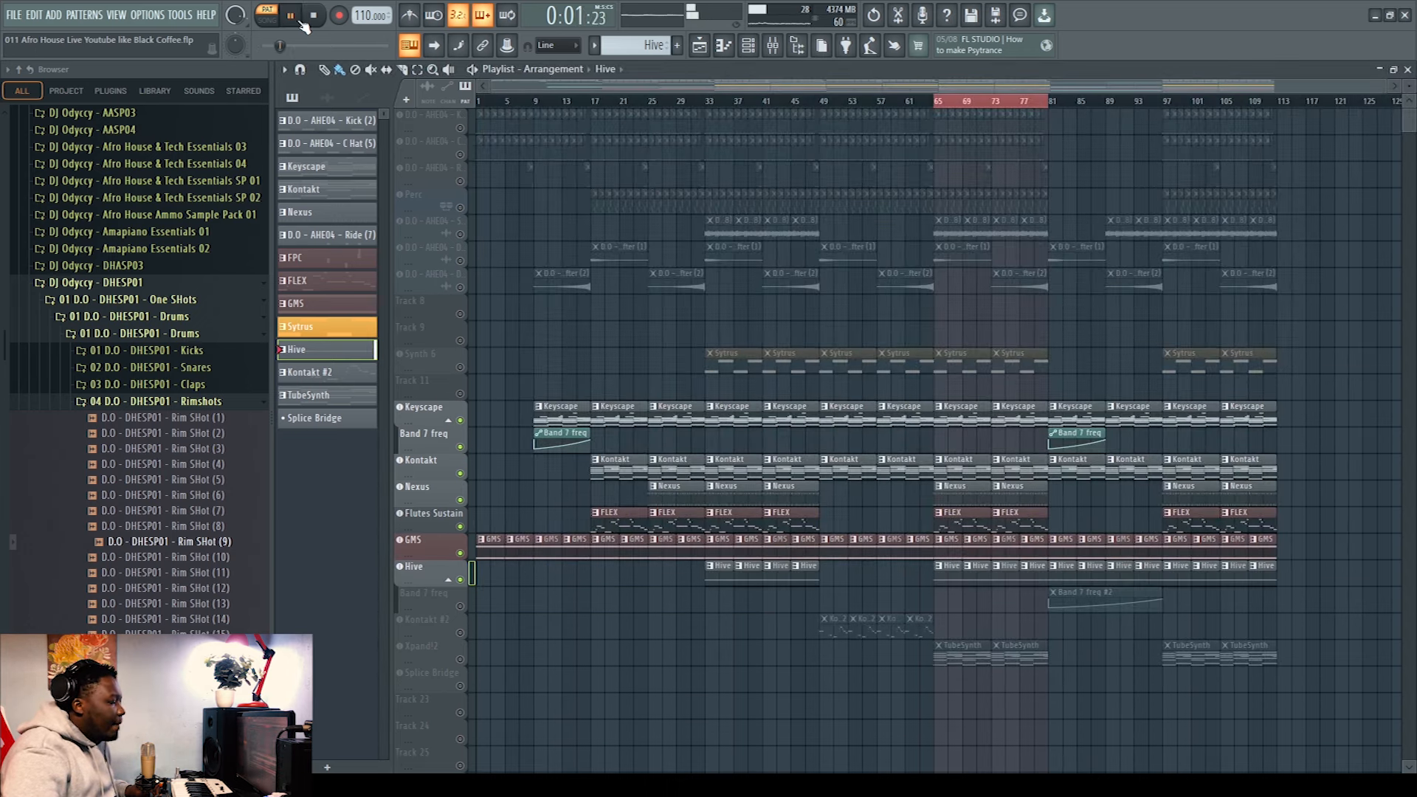
pyautogui.doubleClick(952, 577)
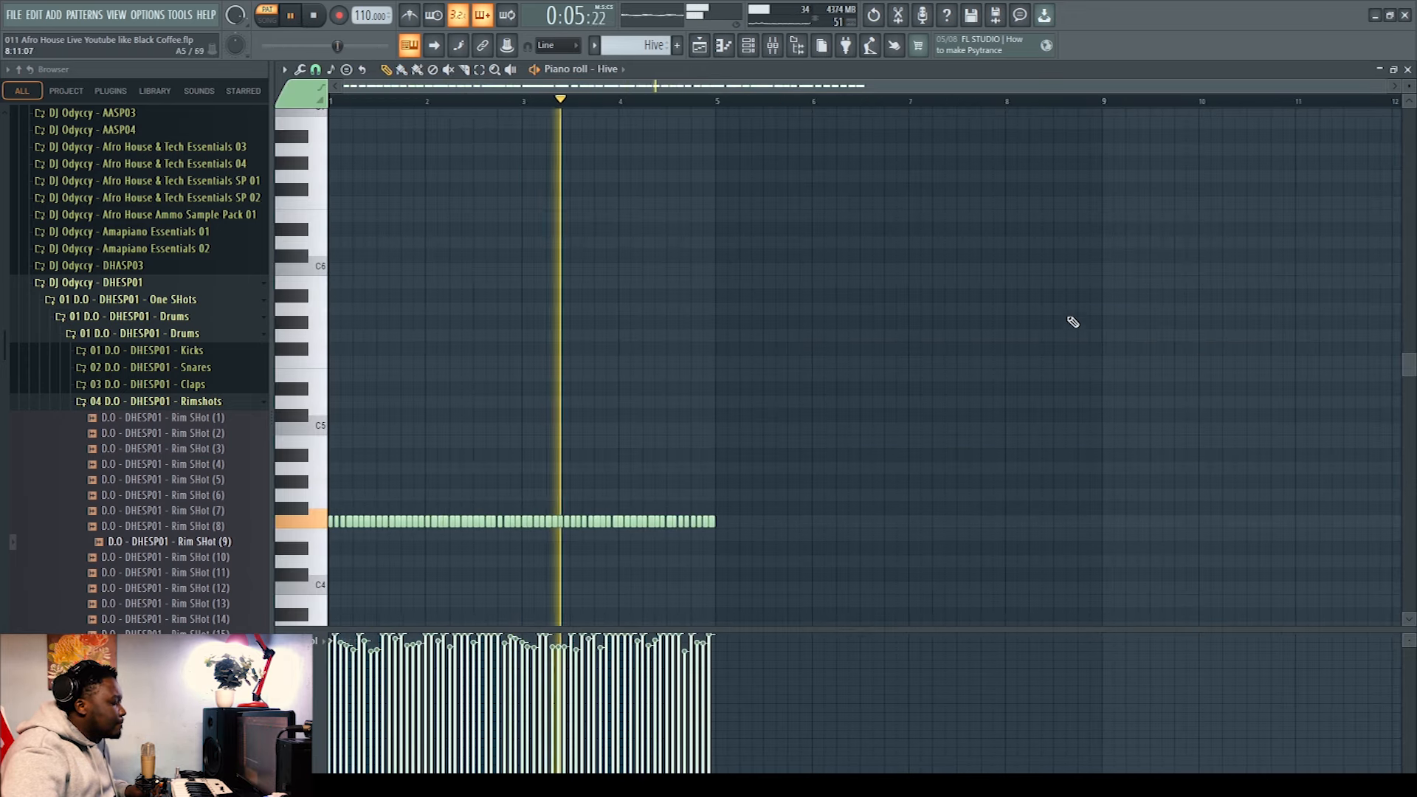
pyautogui.scroll(-3, 1069, 332)
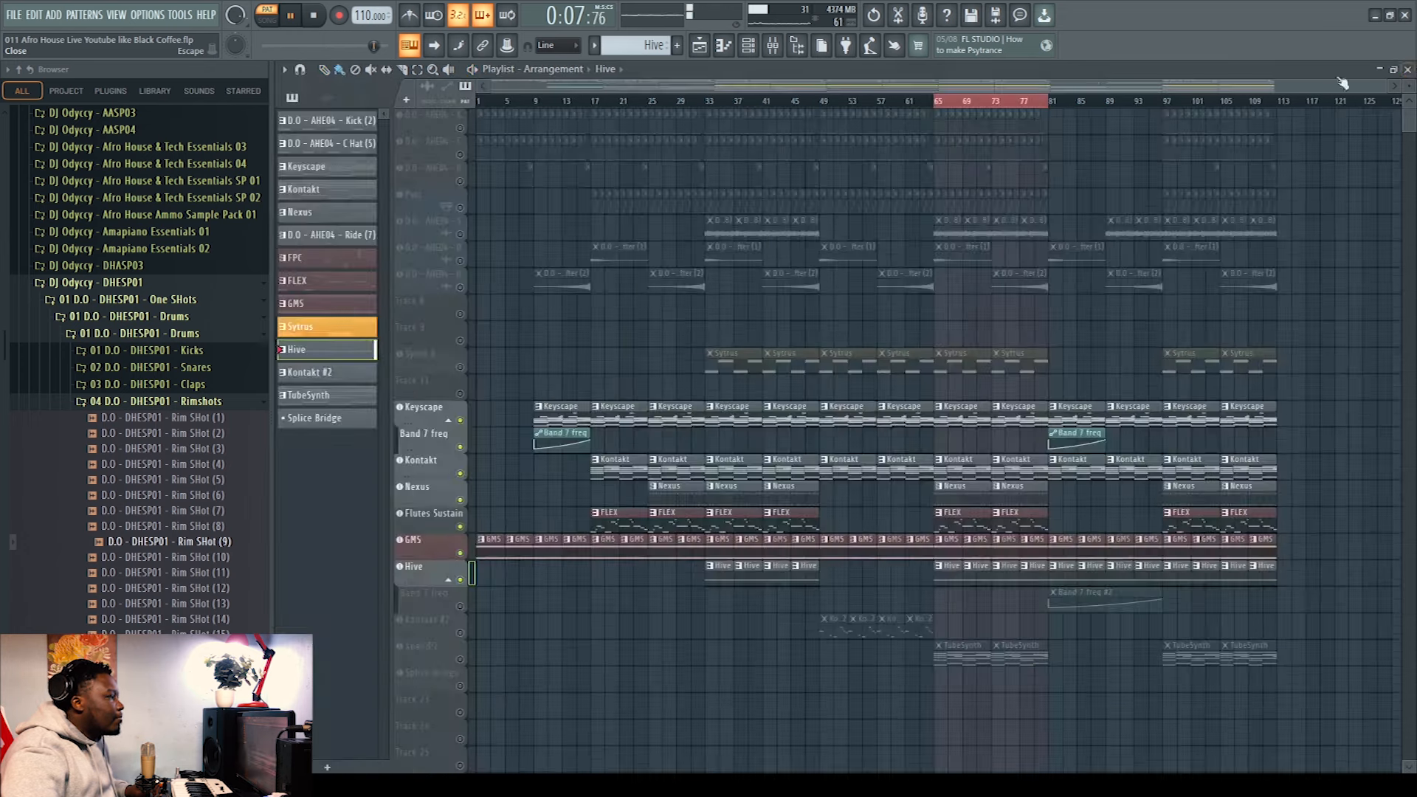
pyautogui.click(1408, 69)
pyautogui.click(317, 17)
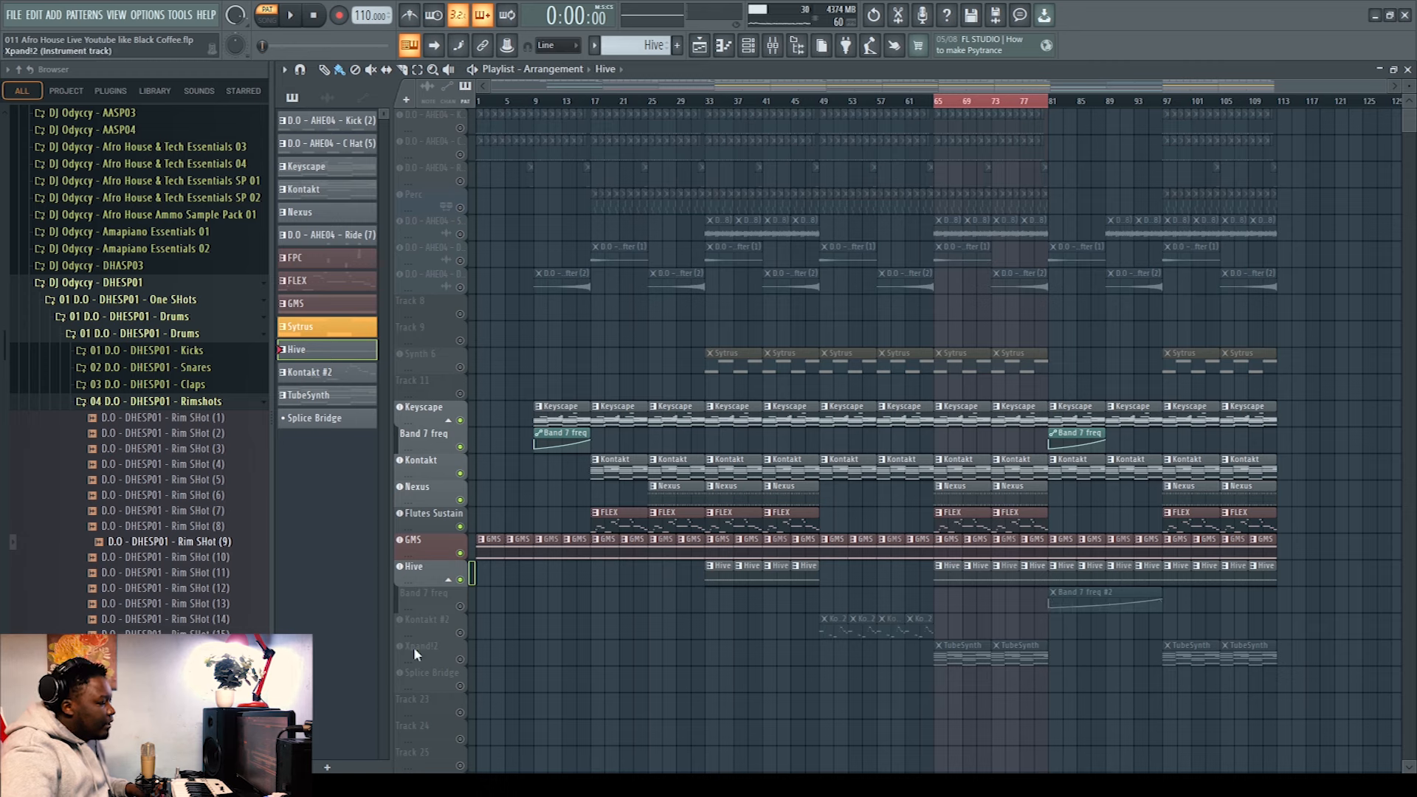
# Unmute the Band 7 freq #2 automation and Kontakt #2 tracks, and inspect the 10 - The Mute instrument in Kontakt.
pyautogui.click(461, 607)
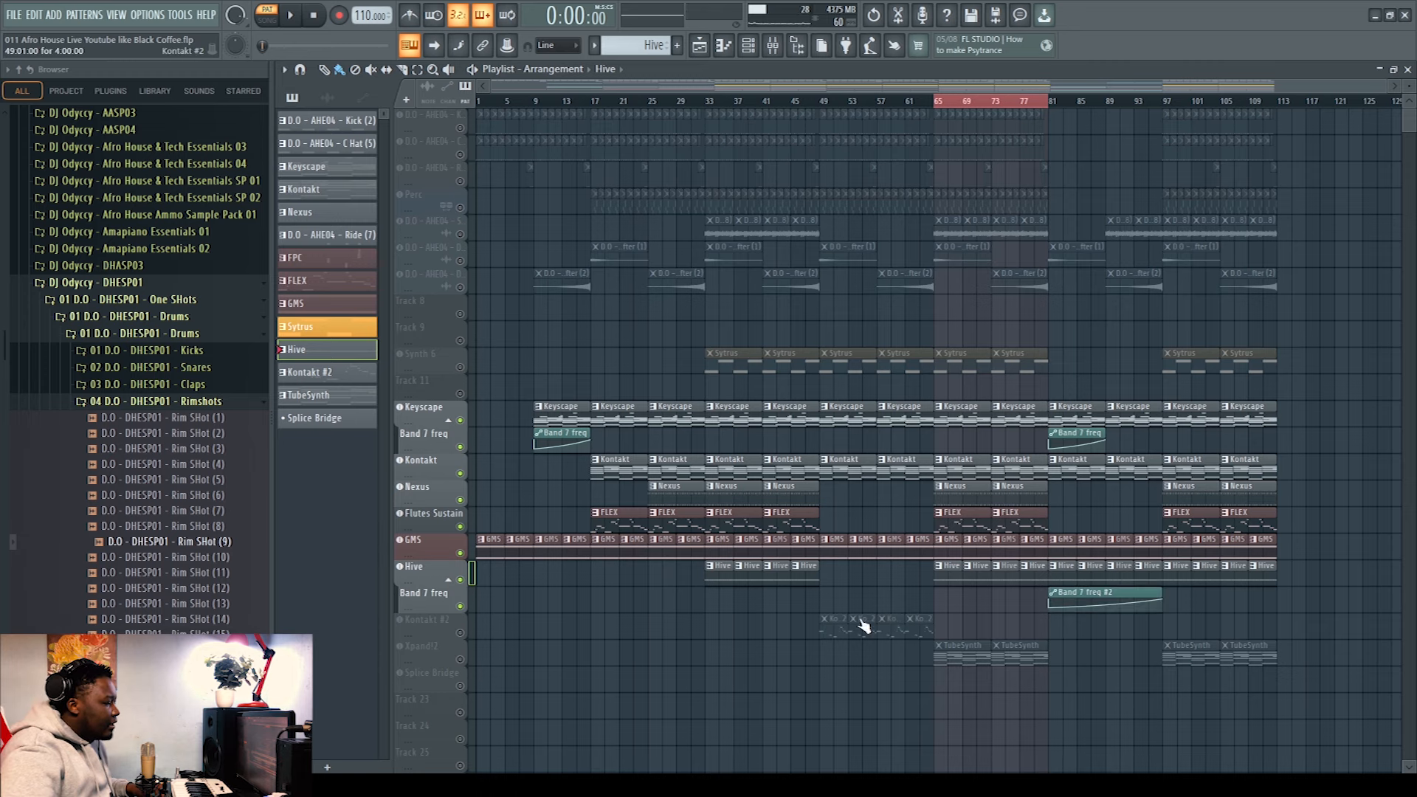
pyautogui.click(461, 634)
pyautogui.click(426, 626)
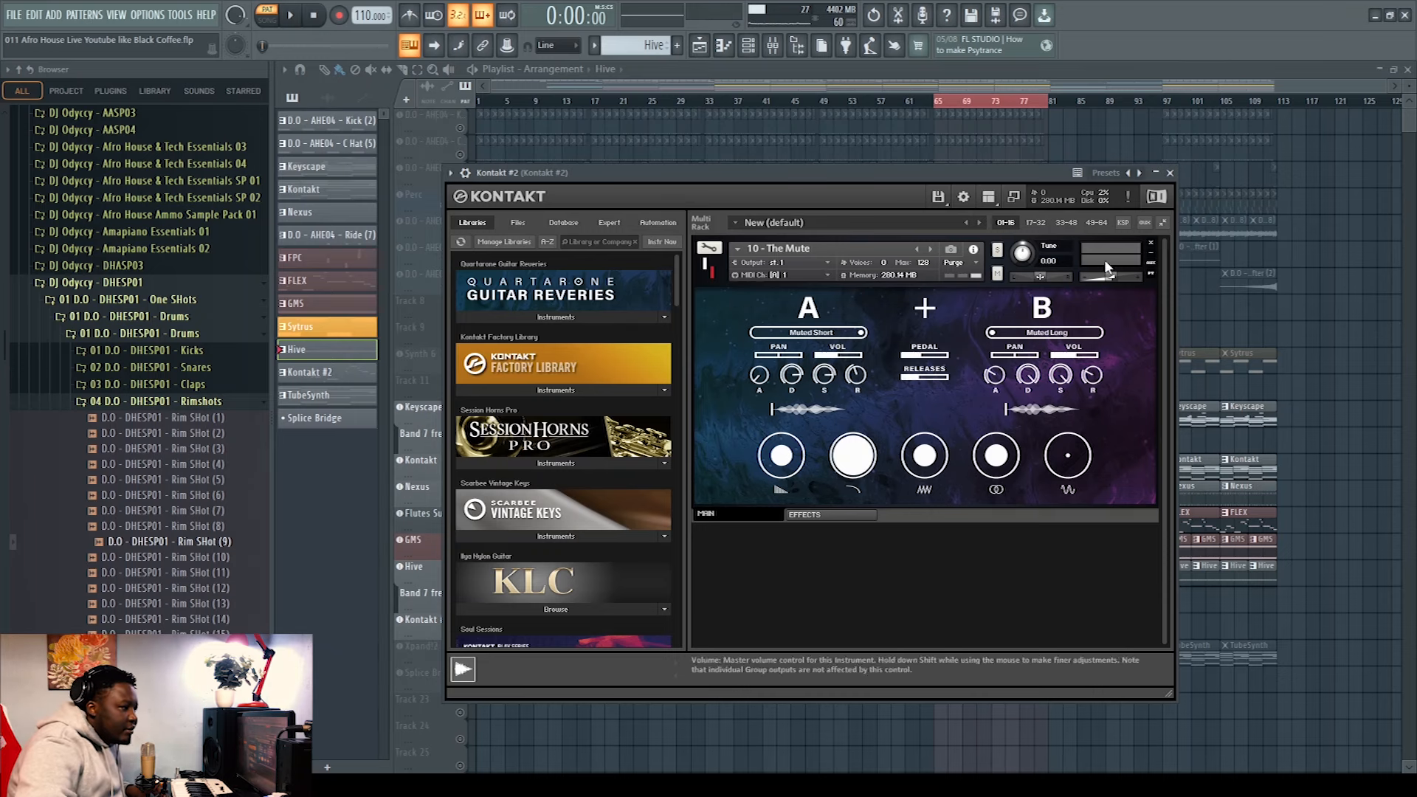
pyautogui.click(1170, 173)
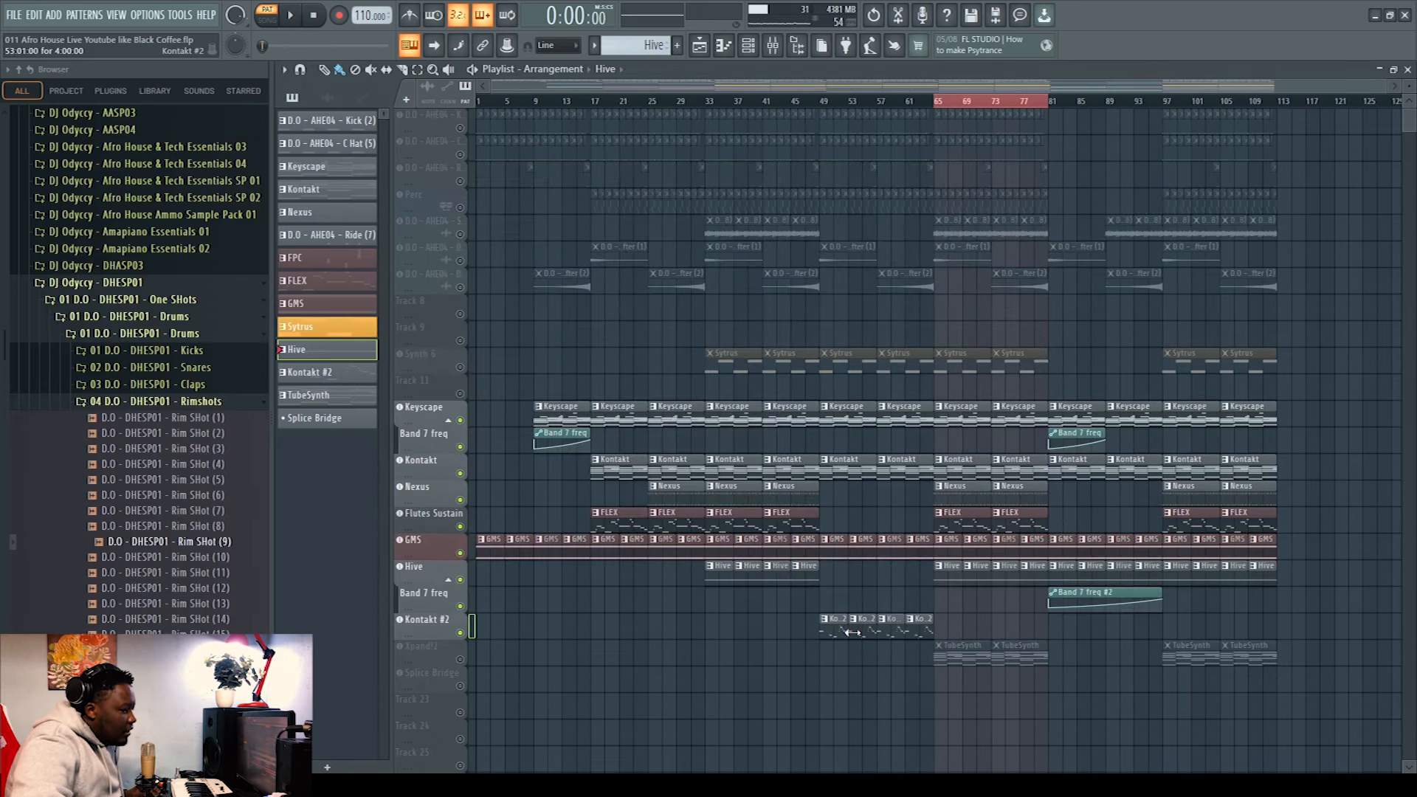
# Play the Kontakt #2 pattern while viewing its full melody in the piano roll, return to the playlist and stop.
pyautogui.doubleClick(831, 637)
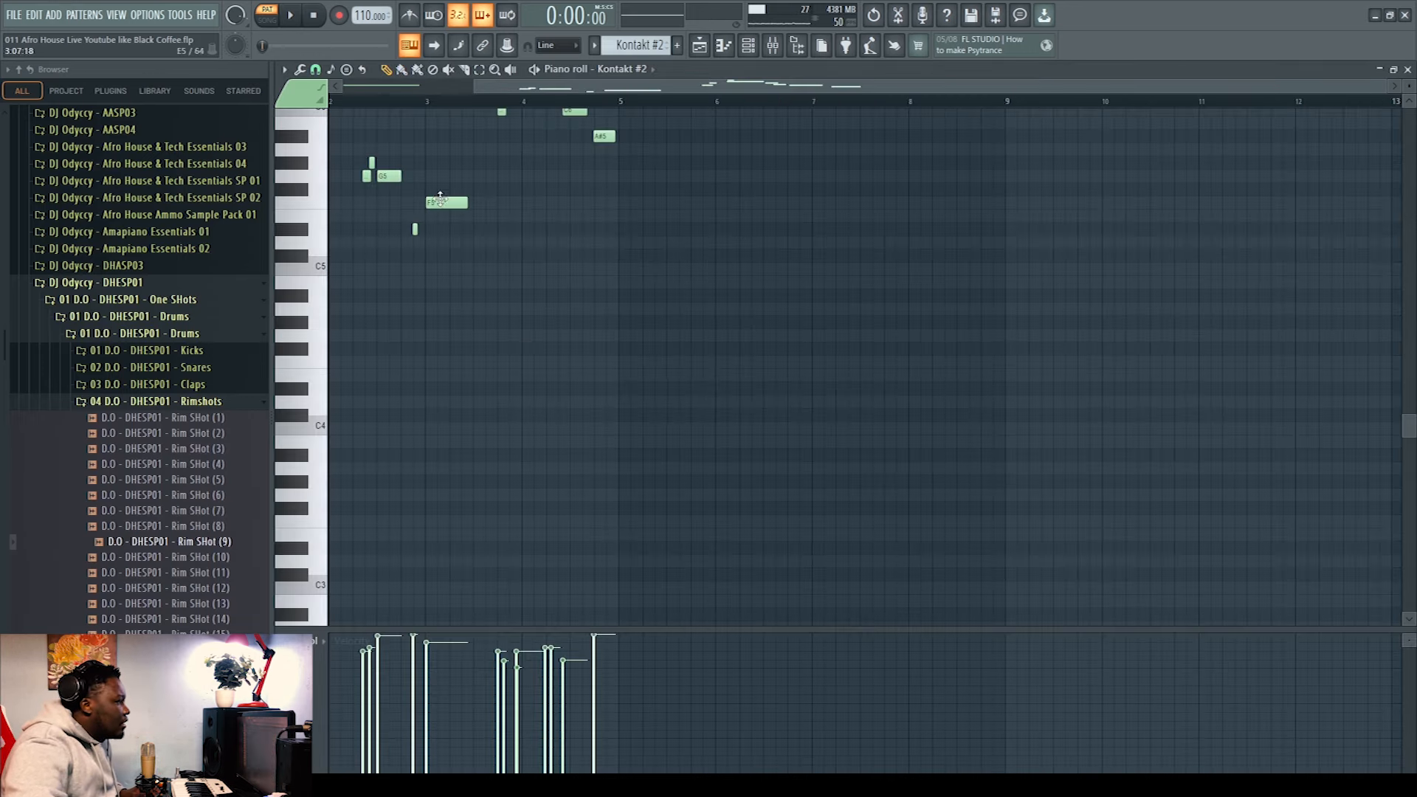
pyautogui.click(290, 15)
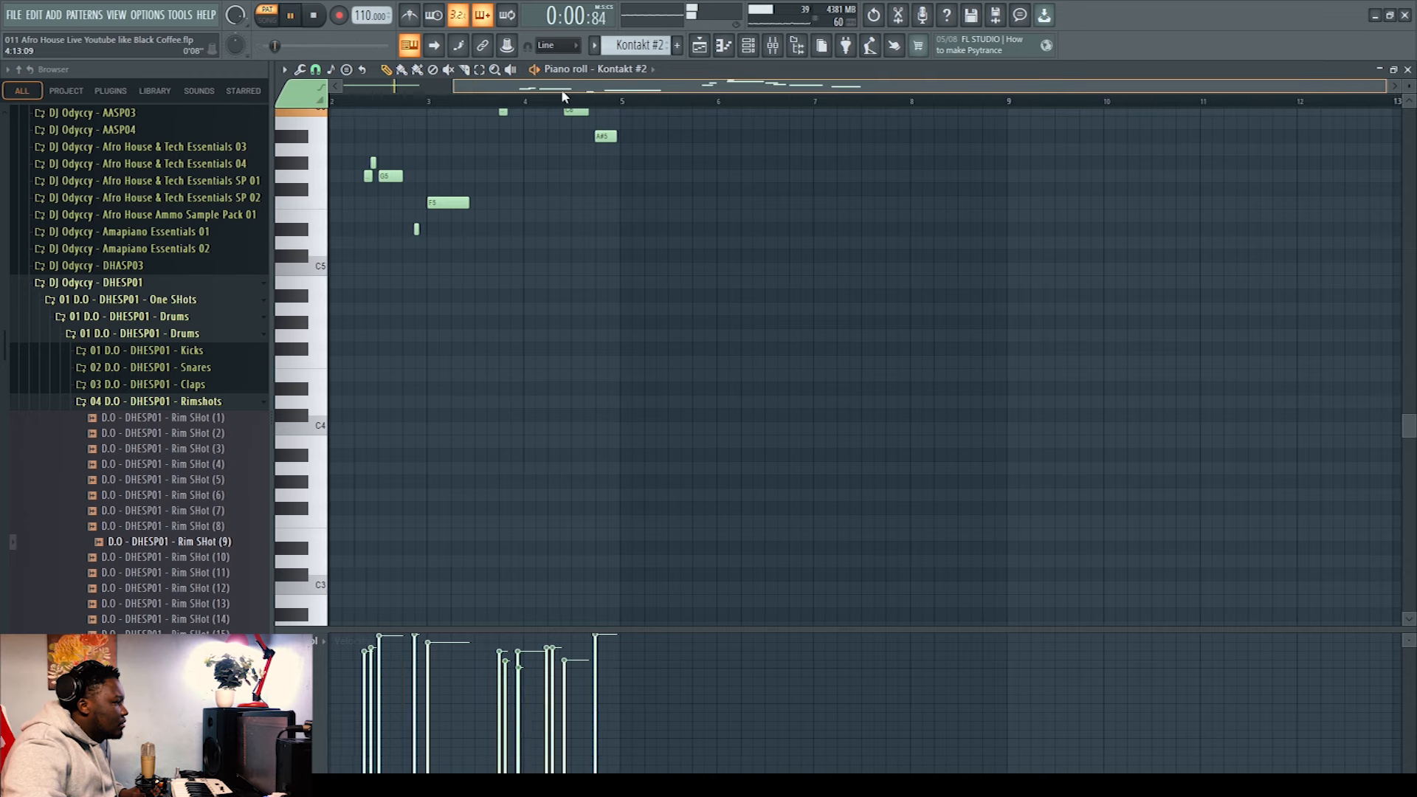
pyautogui.scroll(3, 769, 315)
pyautogui.scroll(2, 910, 313)
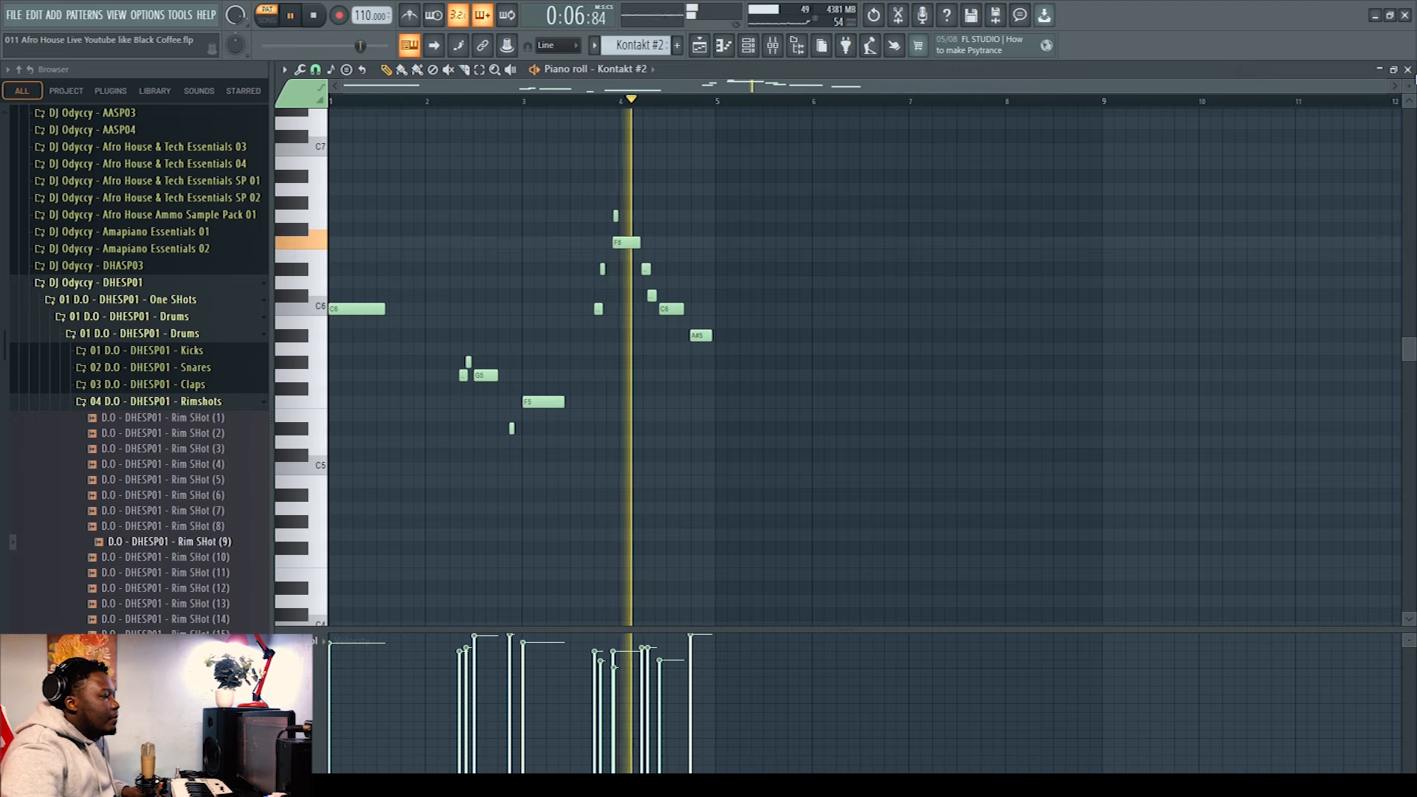
pyautogui.press('F5')
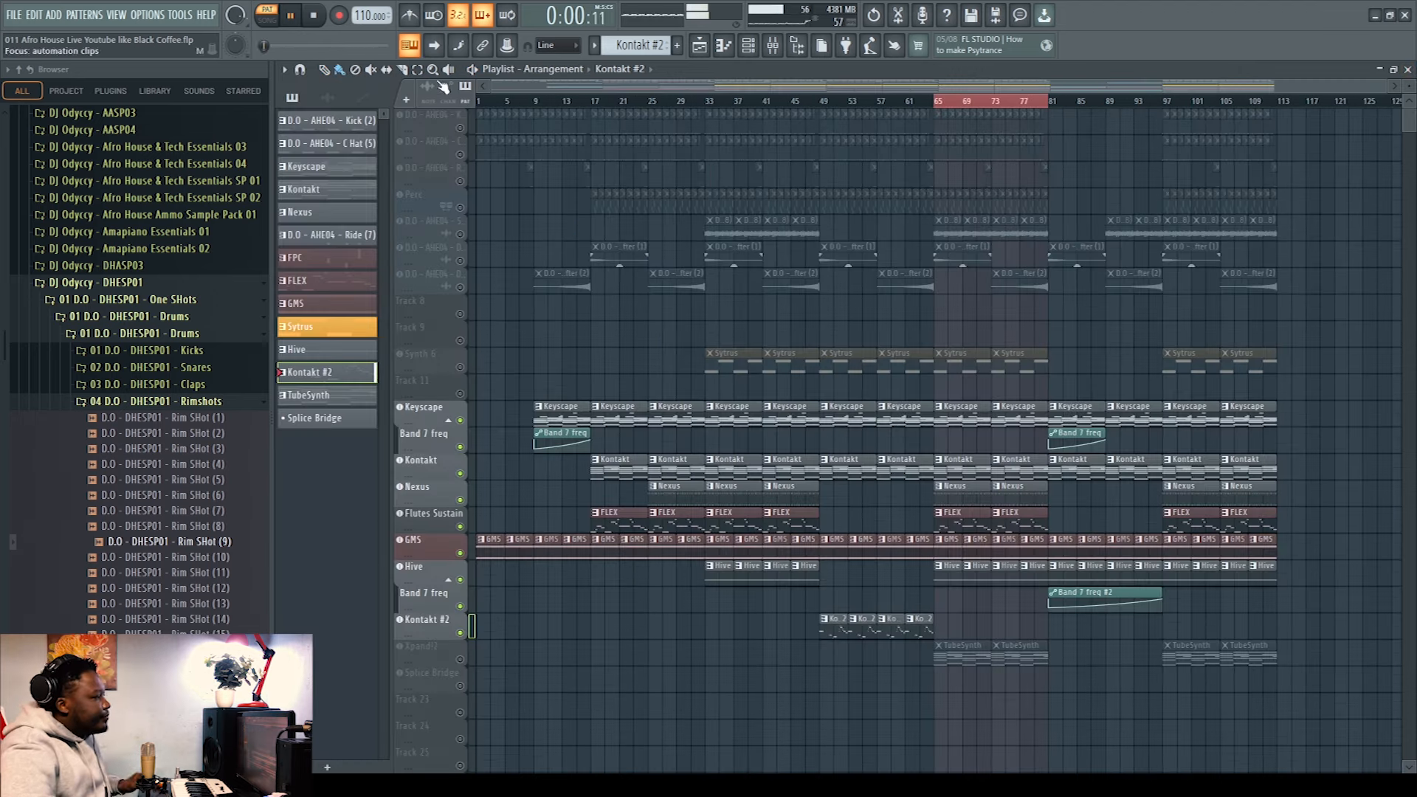
pyautogui.click(316, 16)
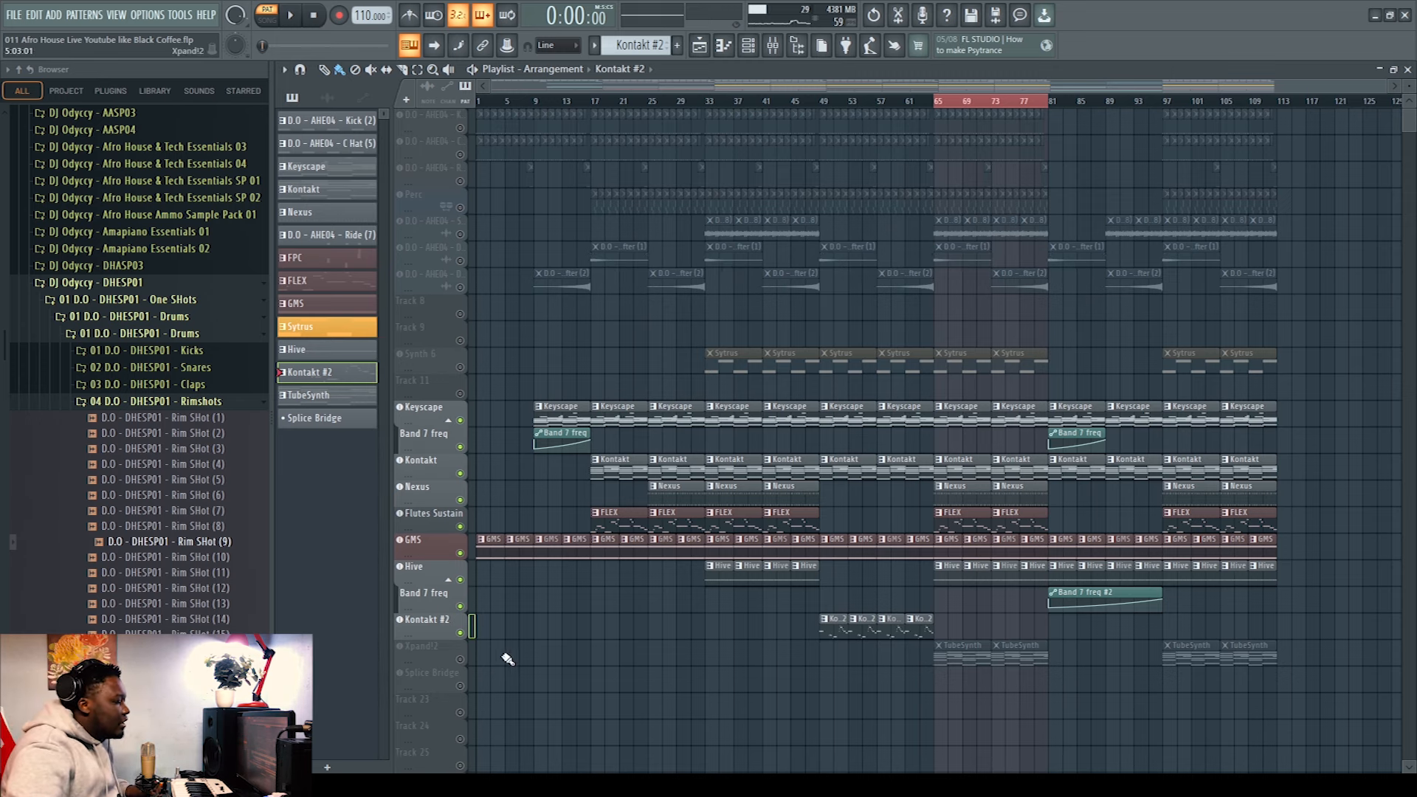
# Unmute the Xpand!2 track and inspect its +01 Glossy Brass preset.
pyautogui.click(460, 658)
pyautogui.click(438, 648)
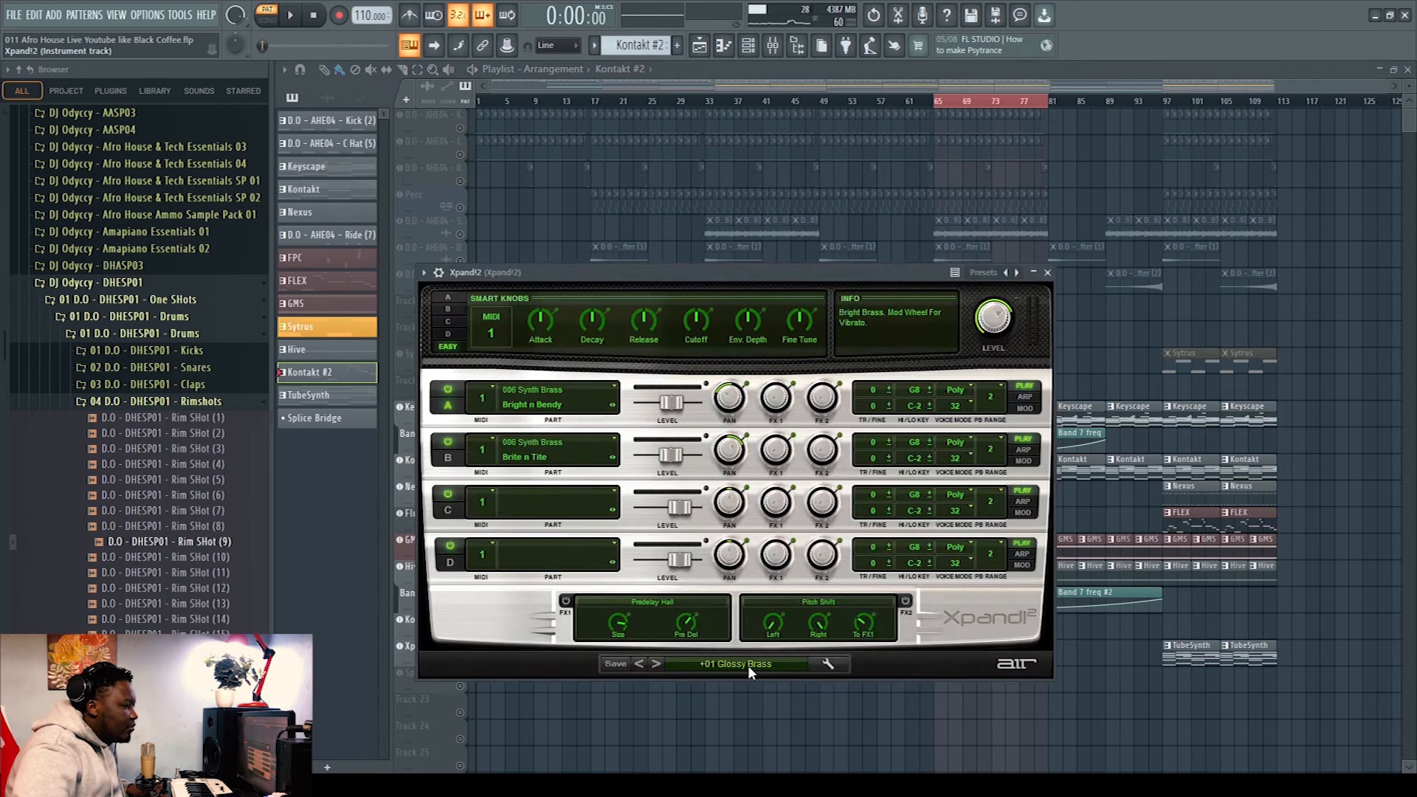
pyautogui.click(1047, 272)
# Play the TubeSynth pattern, view its chords from the first bar in the piano roll, stop and return to the playlist.
pyautogui.click(959, 653)
pyautogui.click(292, 18)
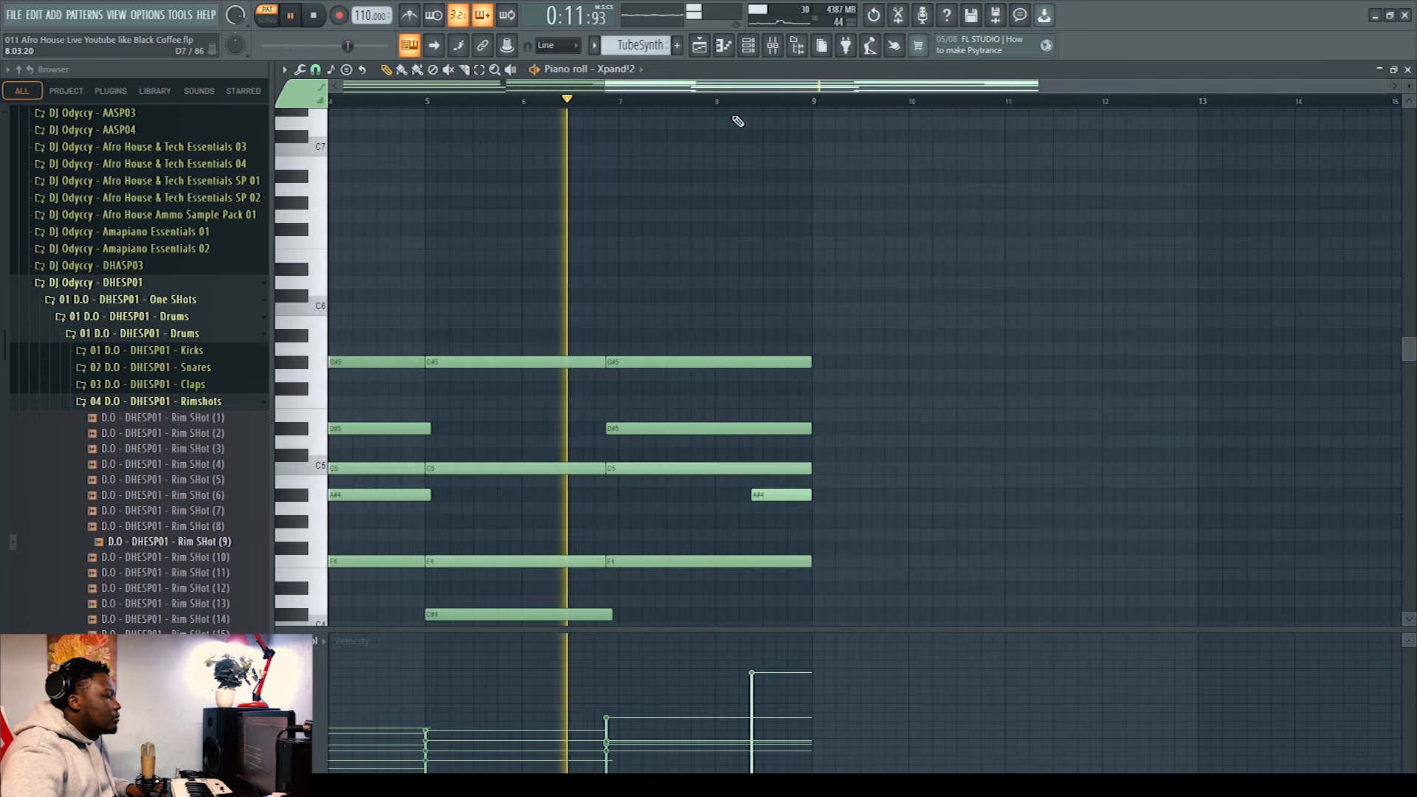
pyautogui.moveTo(727, 86); pyautogui.dragTo(179, 103)
pyautogui.scroll(-5, 963, 498)
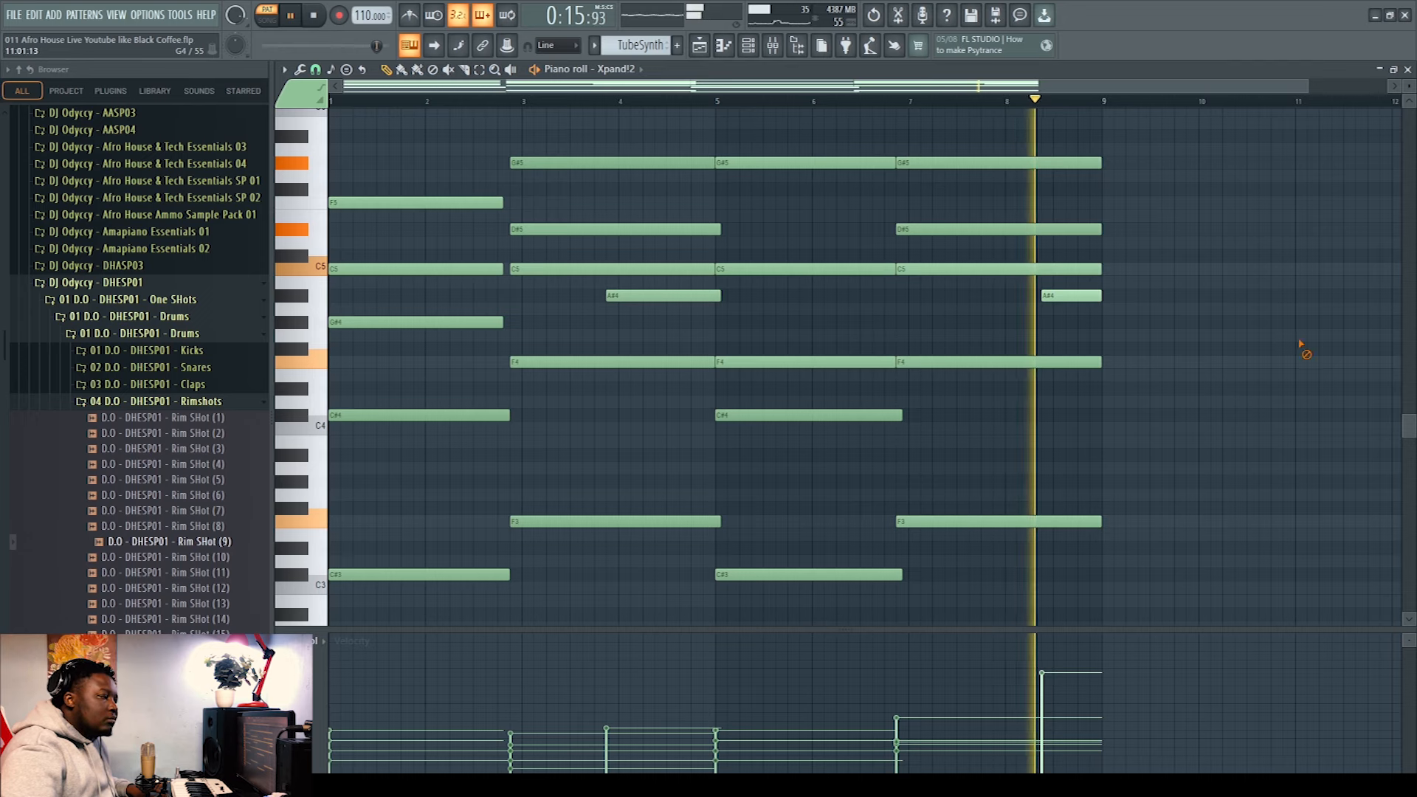
pyautogui.click(313, 18)
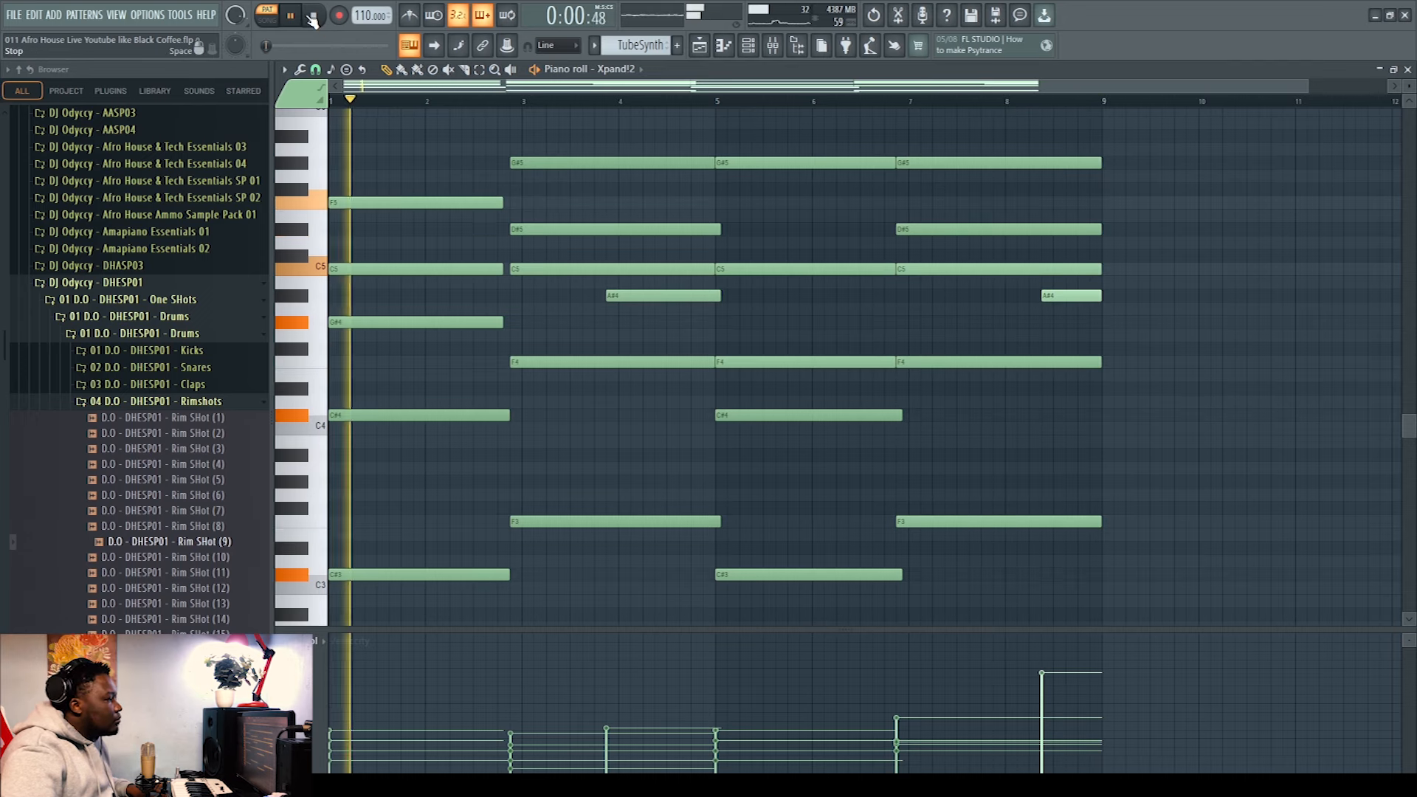
pyautogui.click(1409, 69)
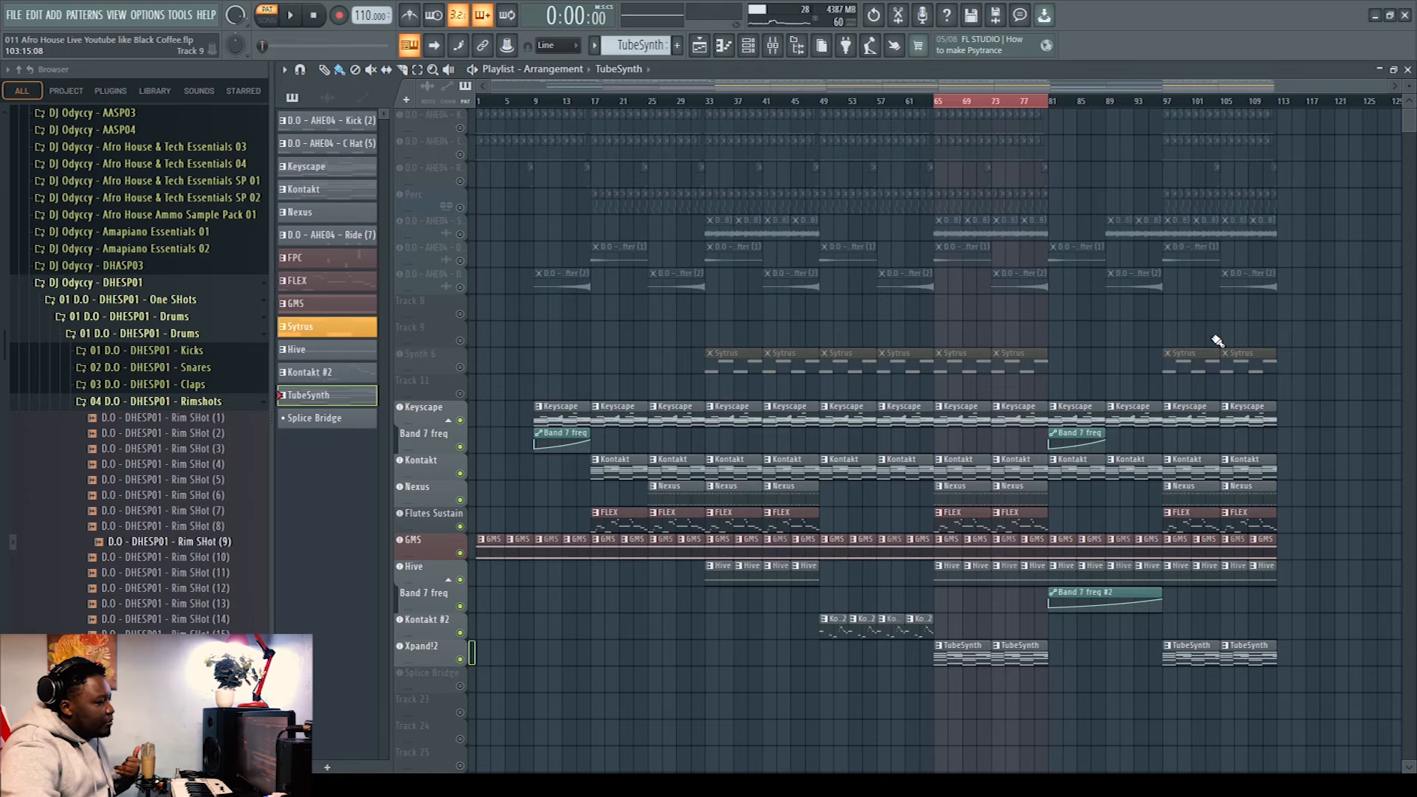
# Unmute the Synth 6 track and play its Sytrus pattern in the piano roll.
pyautogui.click(461, 368)
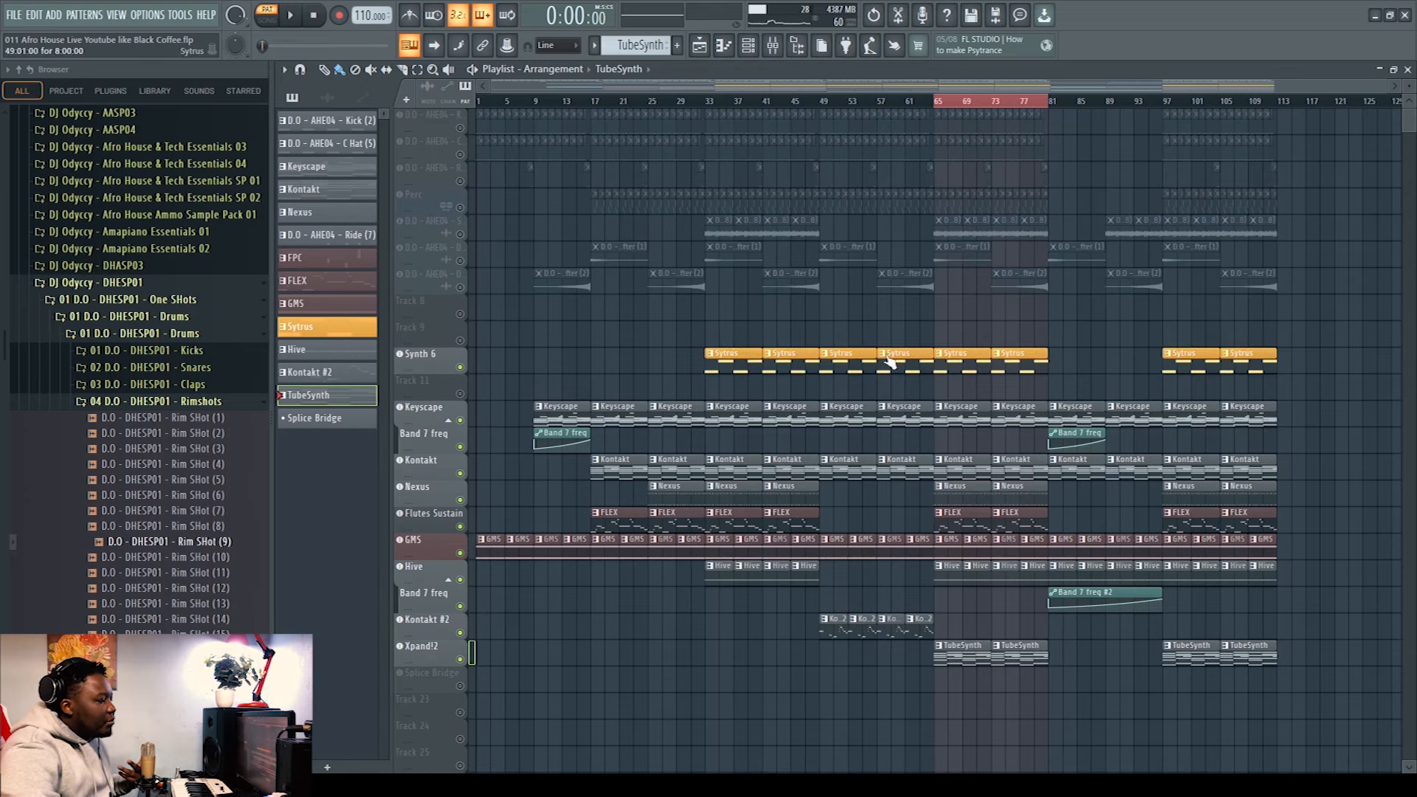
pyautogui.doubleClick(960, 359)
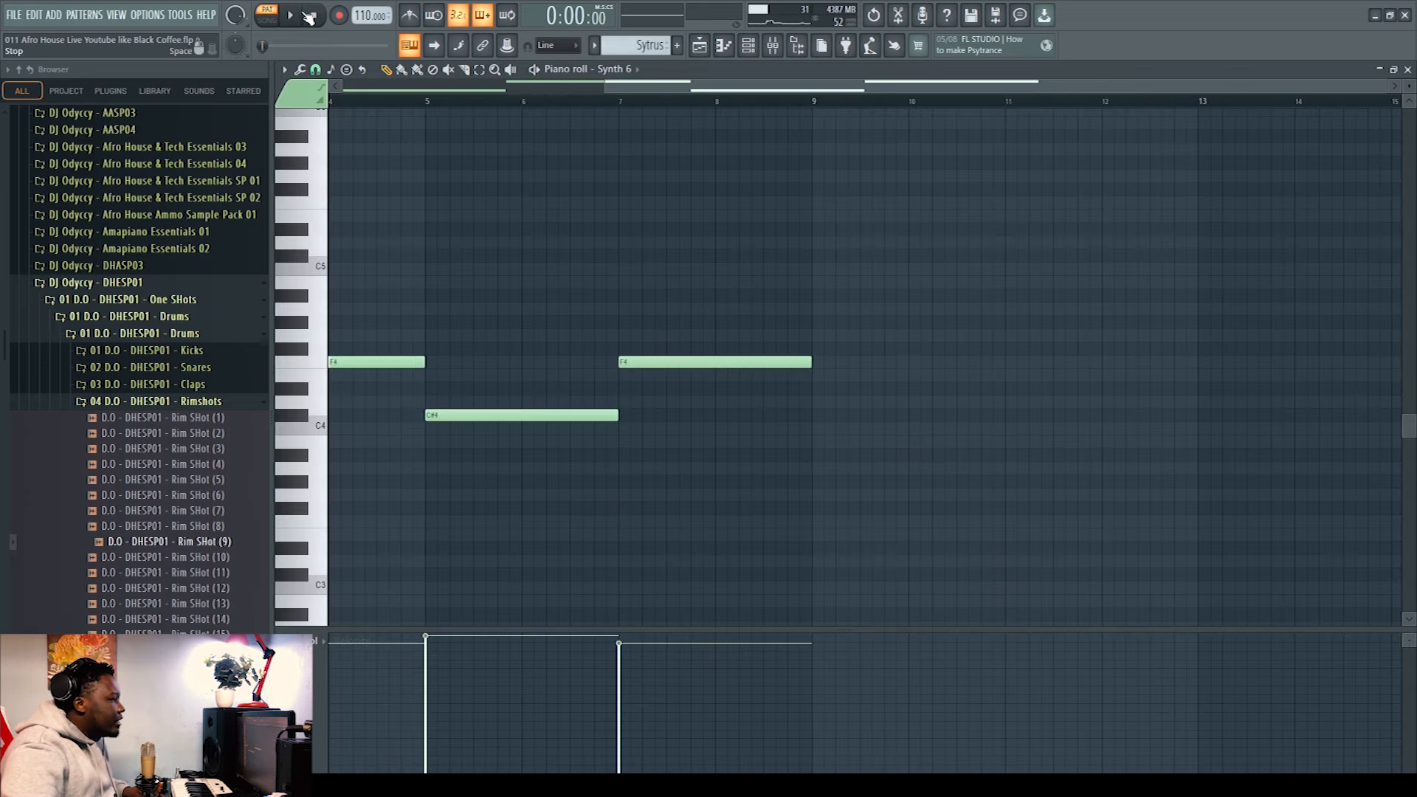
pyautogui.click(289, 17)
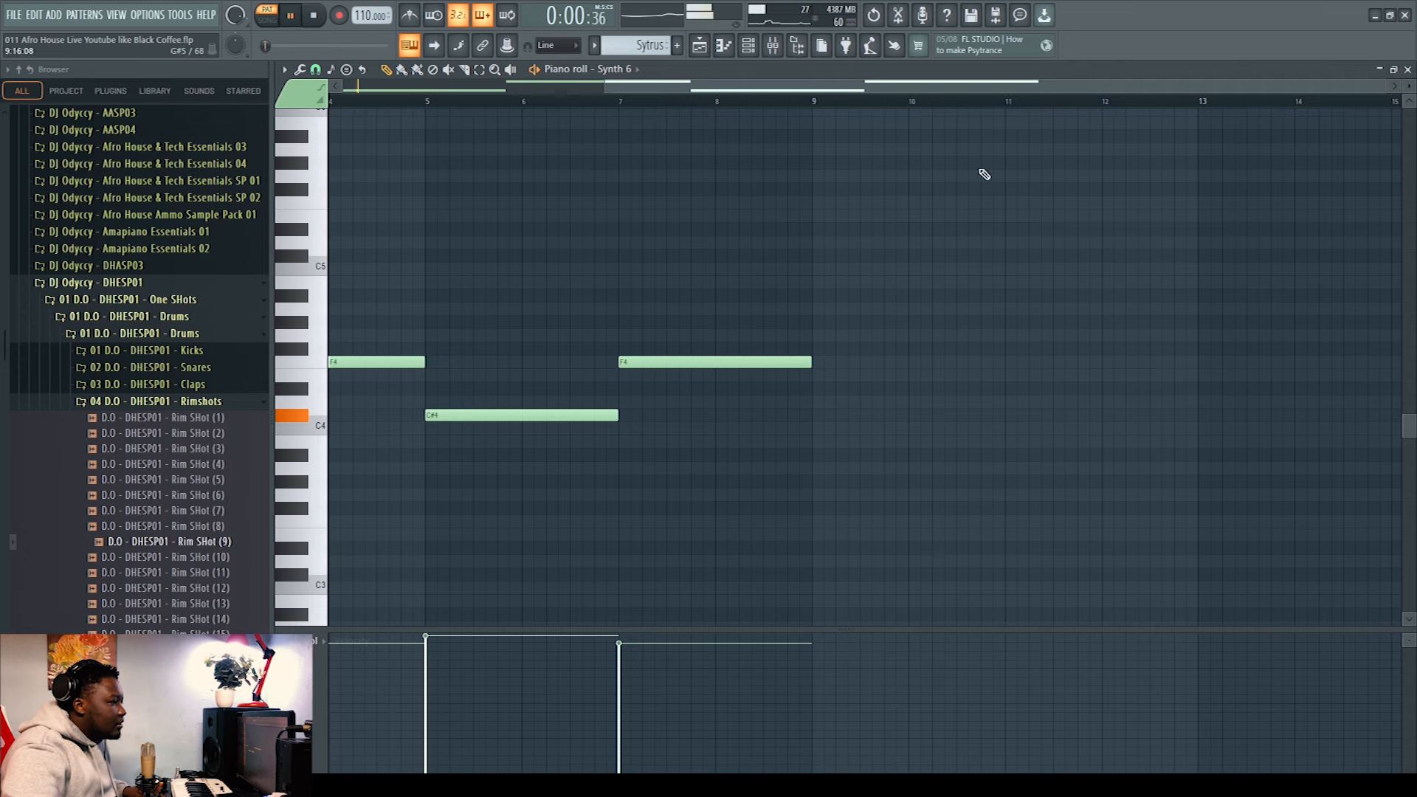
# Return to the playlist and inspect the Synth 6 track's Sytrus synthesizer settings during playback.
pyautogui.click(1407, 70)
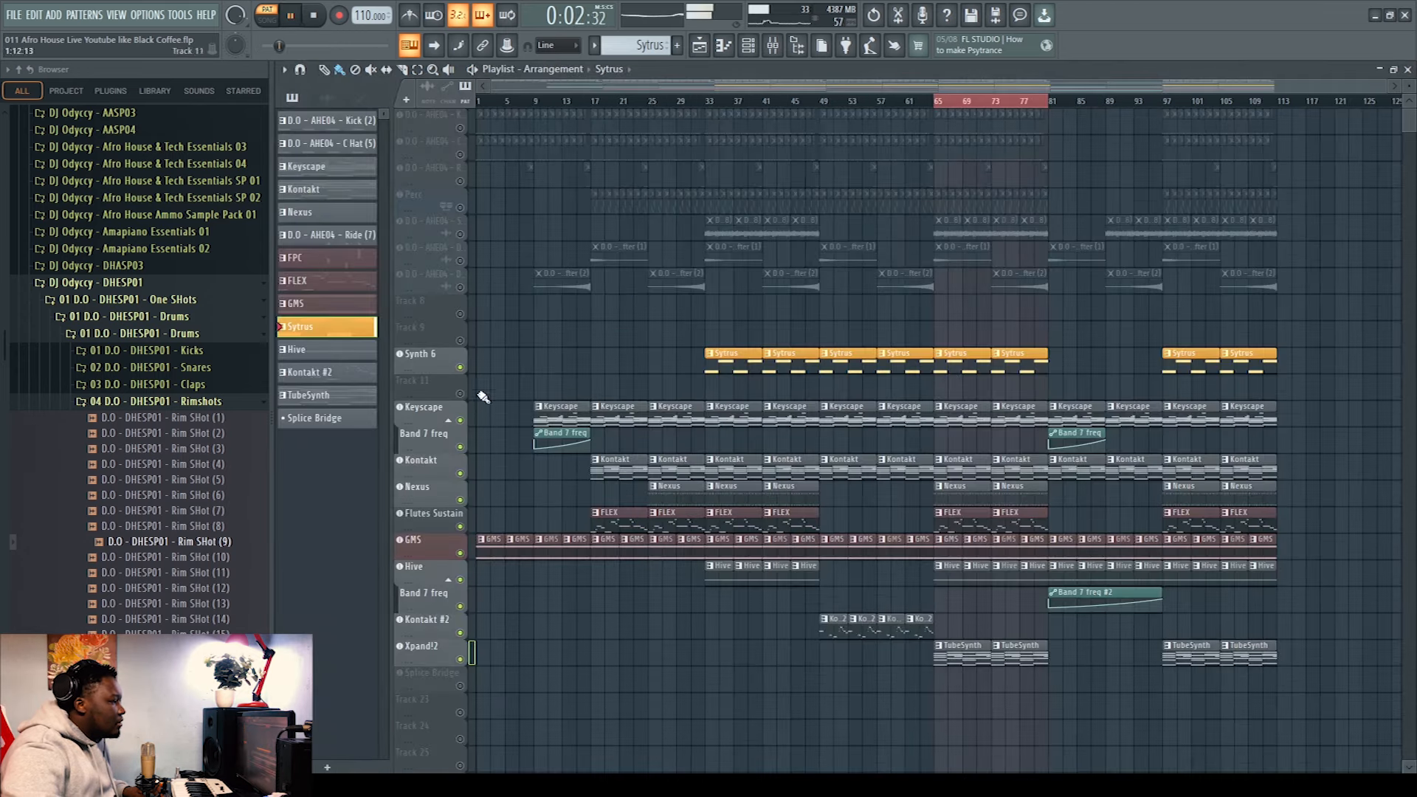
pyautogui.click(424, 356)
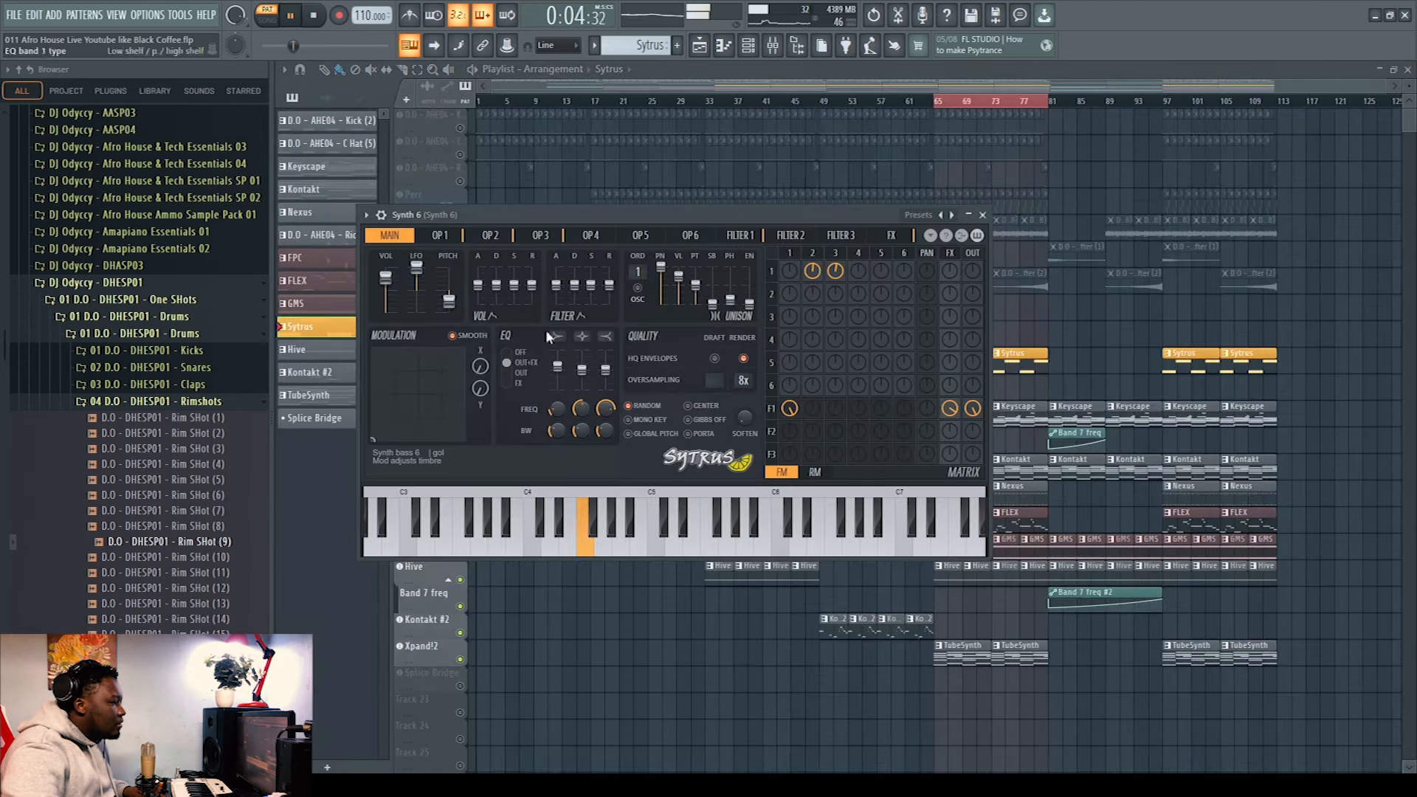
pyautogui.click(982, 215)
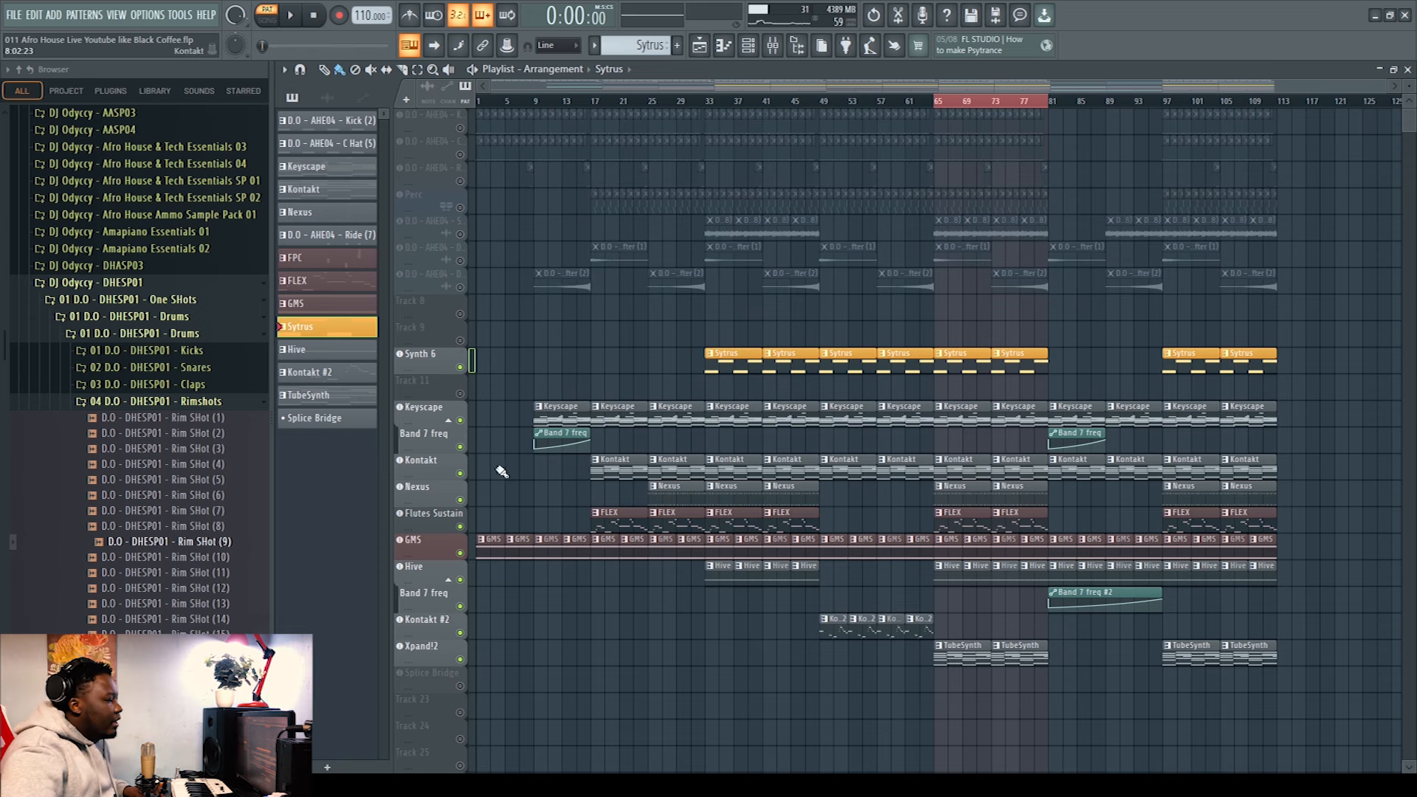
# Select the melodic tracks from Keyscape to Xpand!2, switch to song mode and audition the selected section from bar 65.
pyautogui.moveTo(473, 401); pyautogui.dragTo(474, 648)
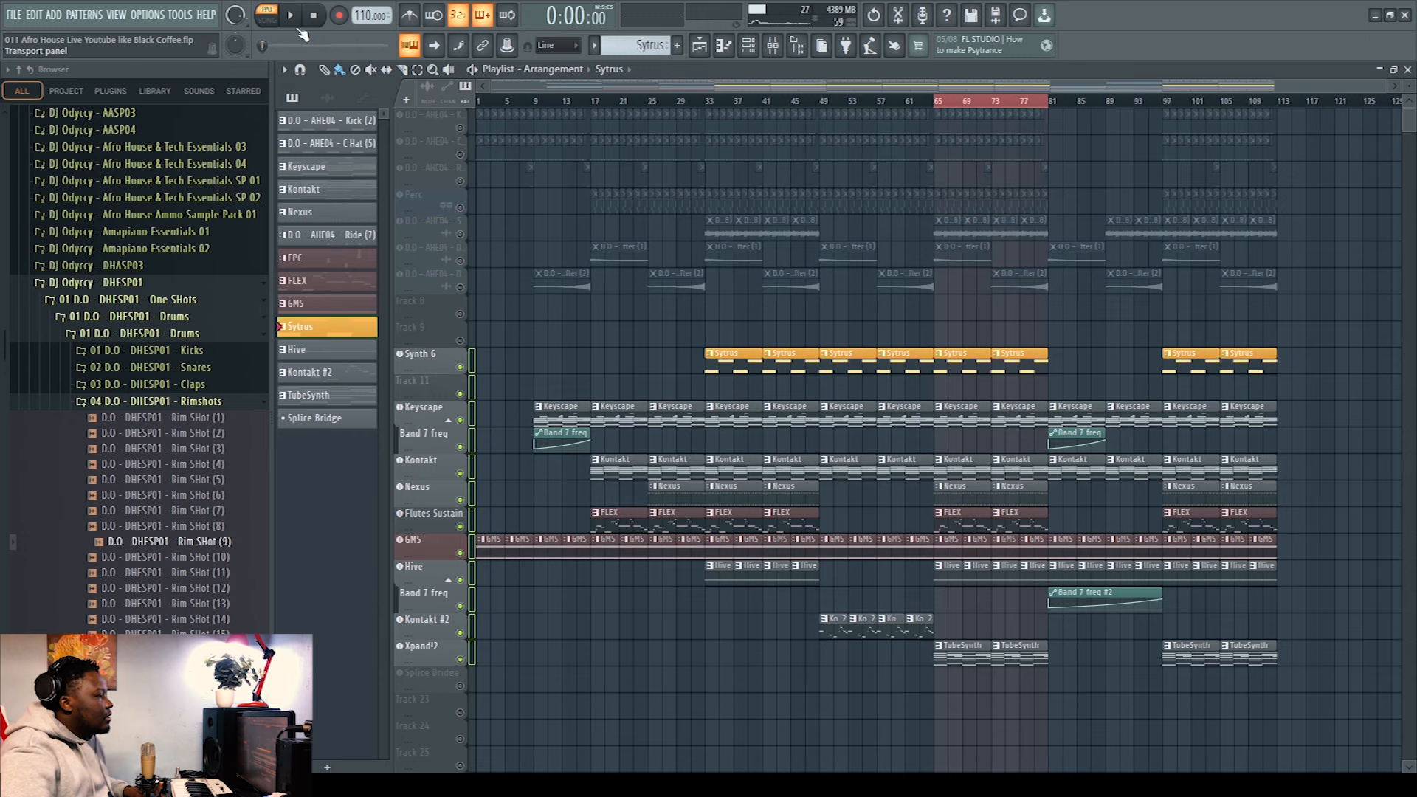
pyautogui.click(266, 18)
pyautogui.click(290, 16)
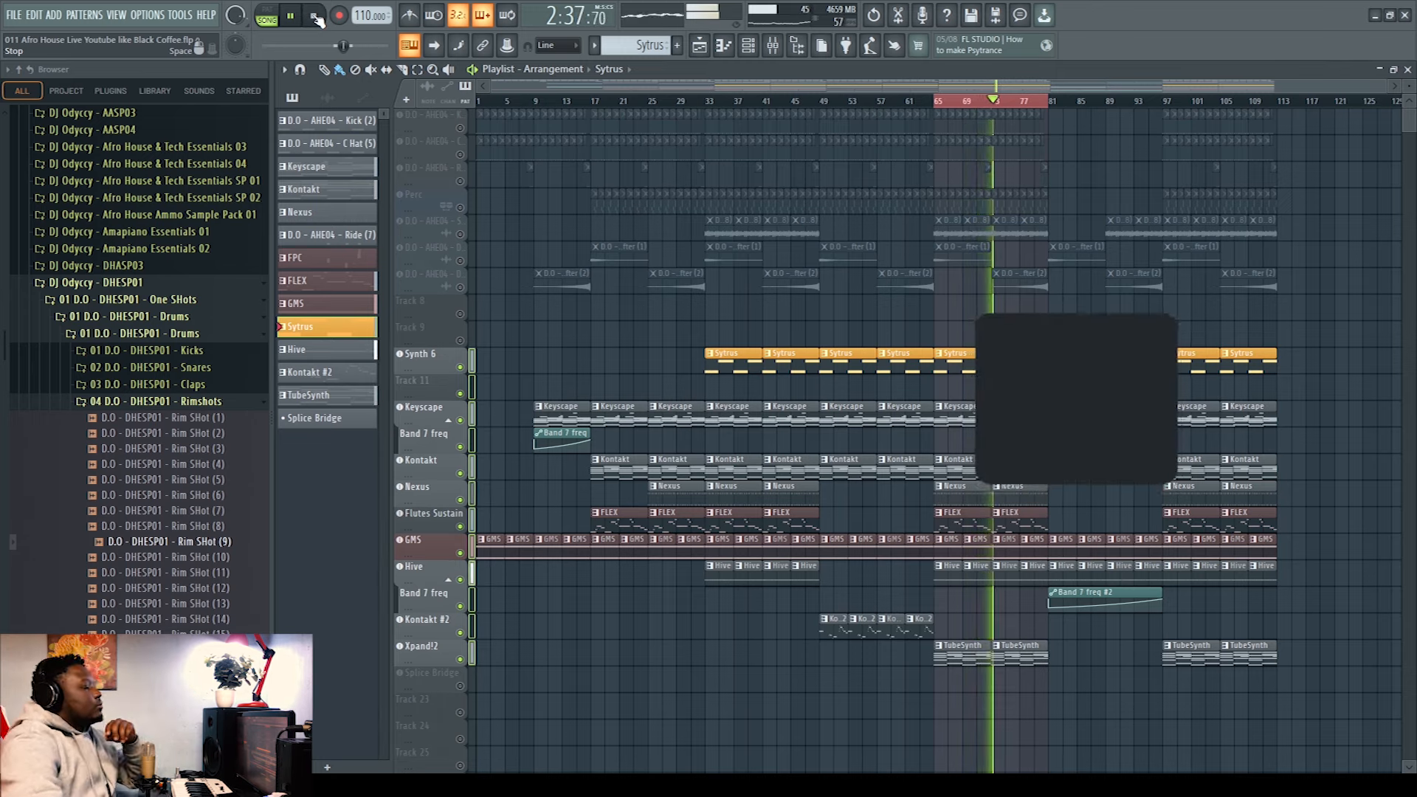
pyautogui.click(315, 19)
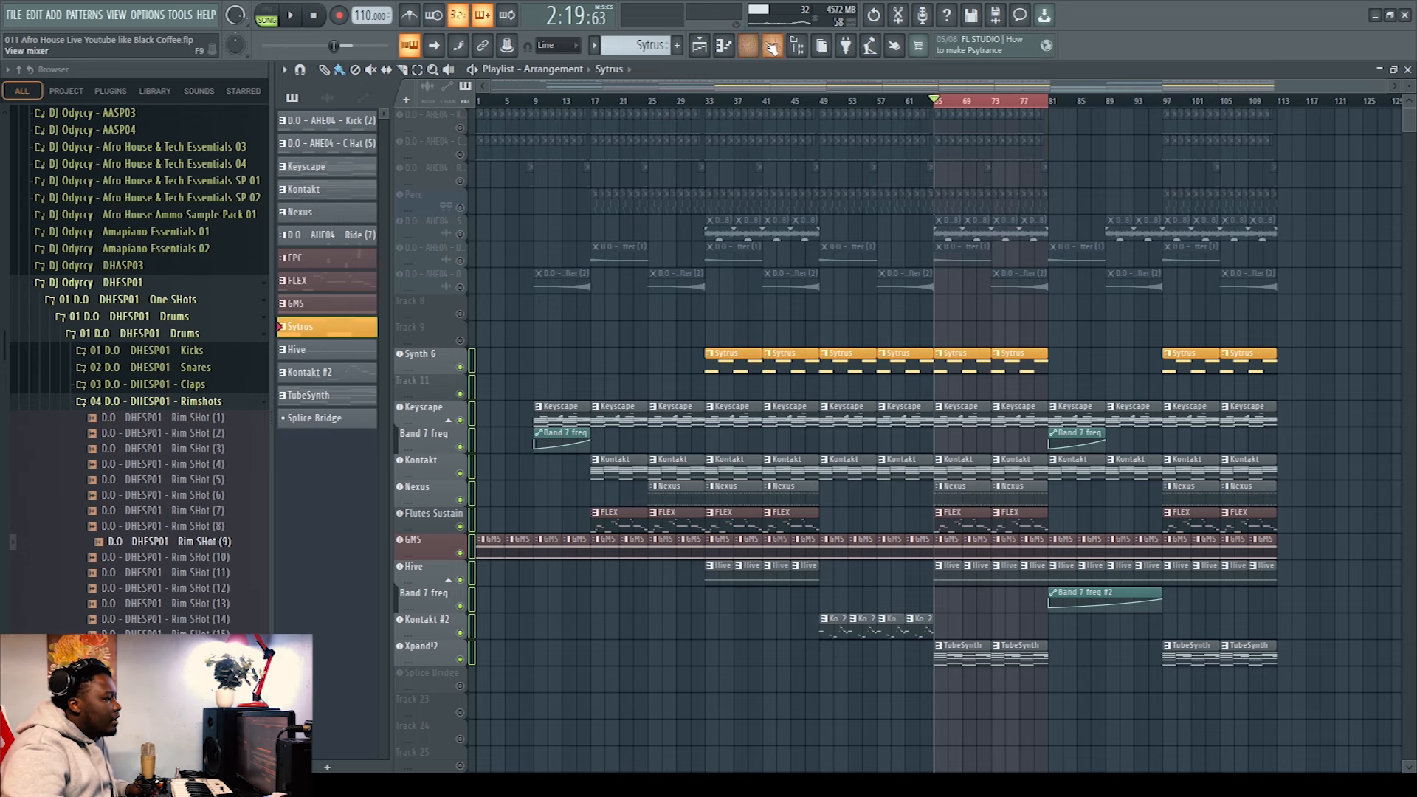
# Add Kickstart to the sixth effect slot of the Synth 6 mixer track, set its mix to 68%, and return to the playlist.
pyautogui.press('F9')
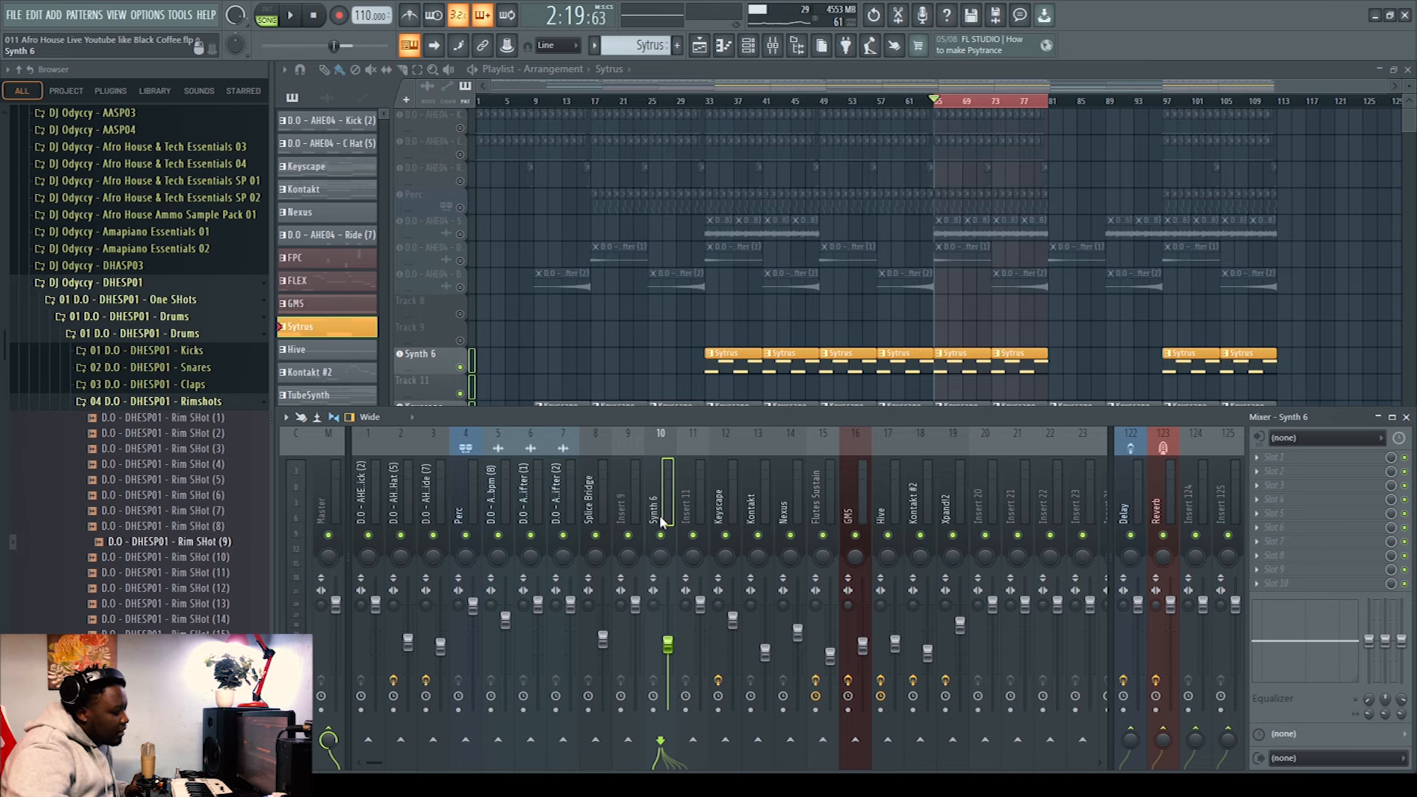
pyautogui.click(1259, 533)
pyautogui.click(1062, 176)
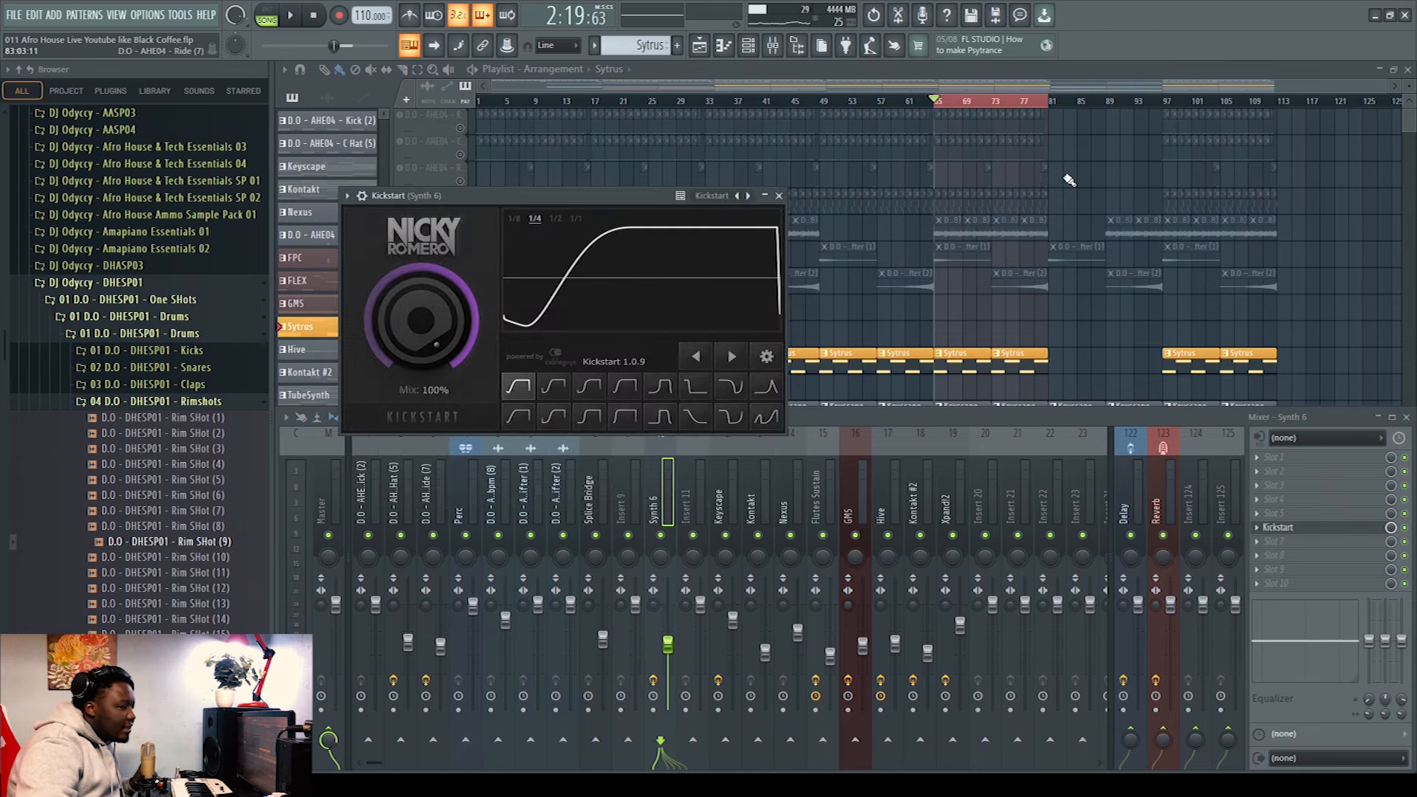
pyautogui.moveTo(421, 324); pyautogui.dragTo(421, 351)
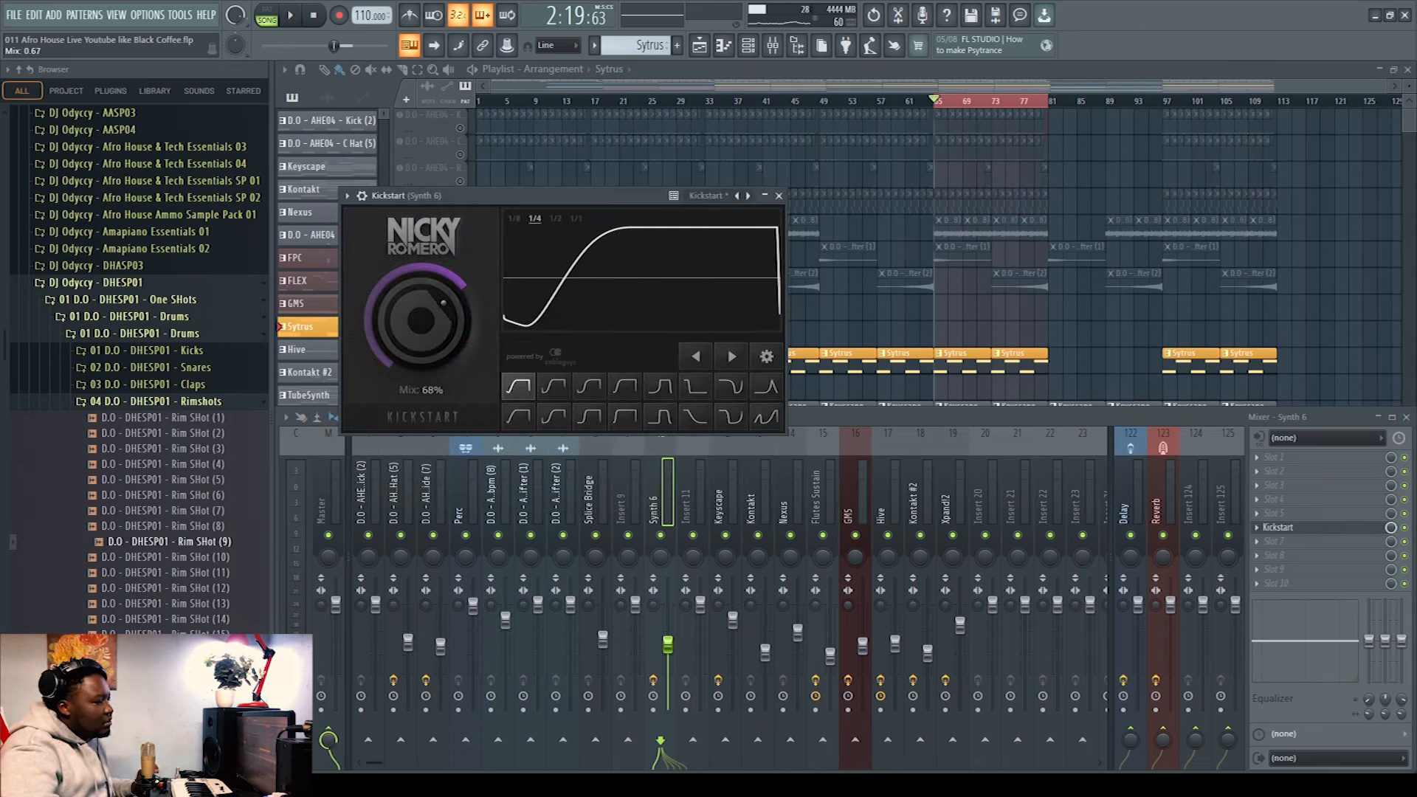
pyautogui.click(780, 196)
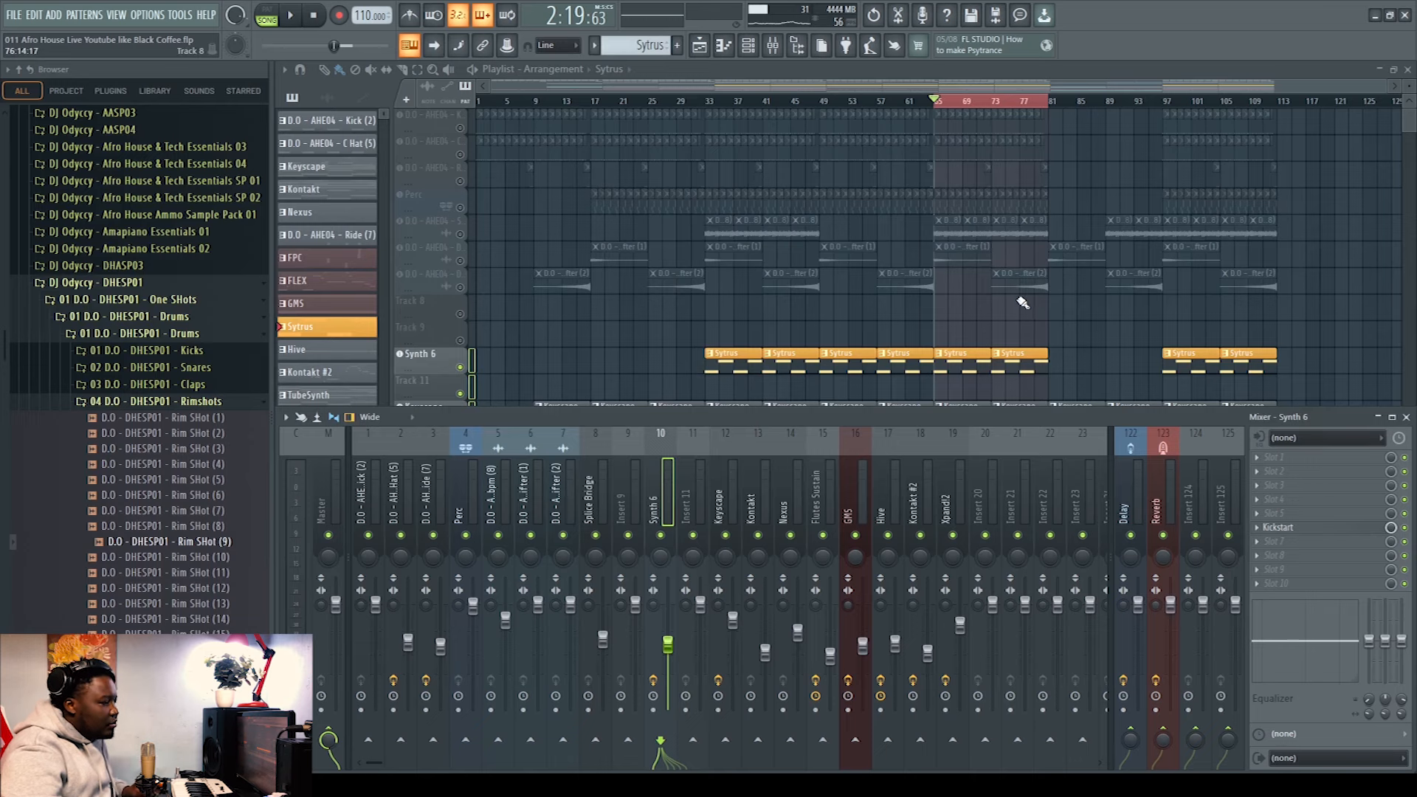
pyautogui.press('F9')
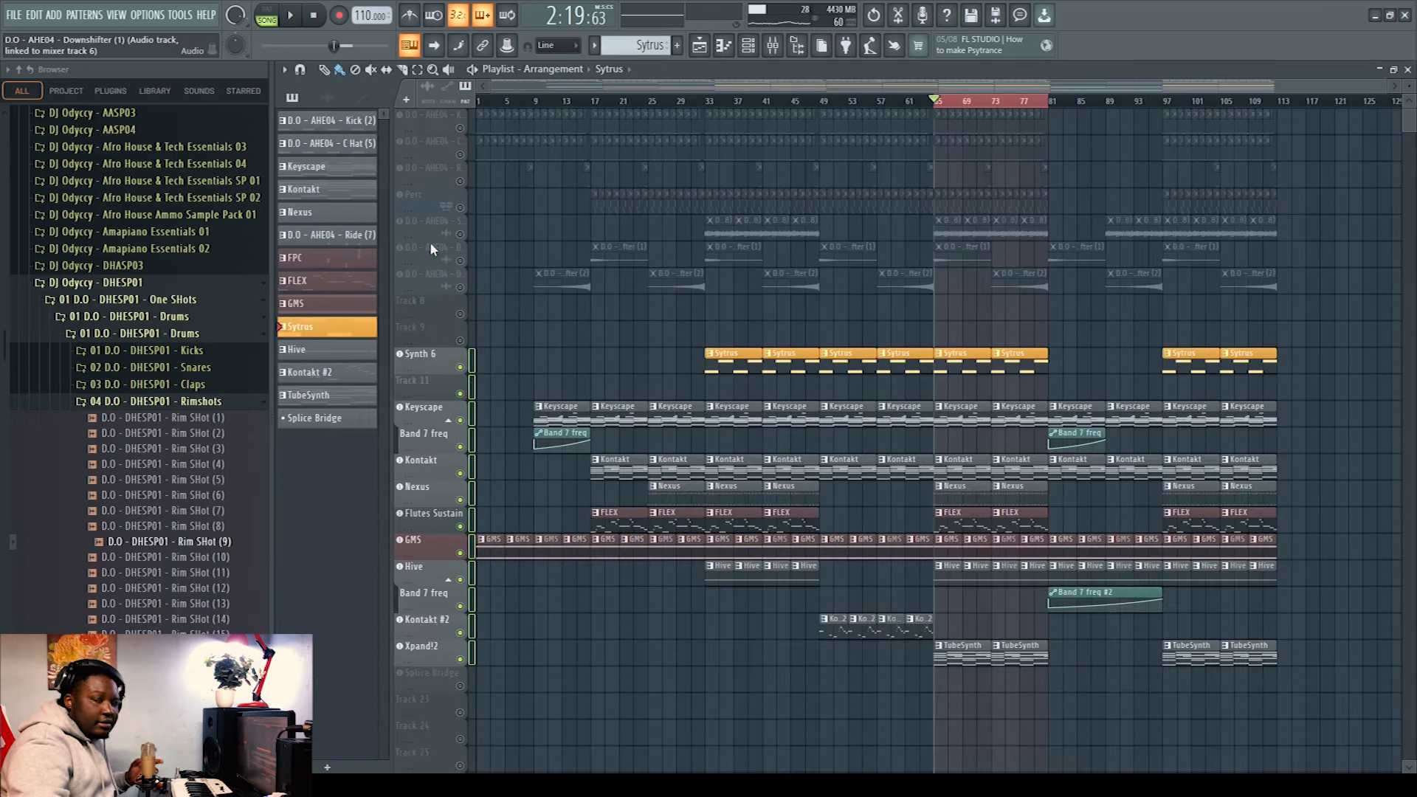
# Solo the Synth 6 track and audition it with its sidechain effect from bar 65.
pyautogui.click(472, 369)
pyautogui.rightClick(462, 369)
pyautogui.rightClick(462, 369)
pyautogui.rightClick(463, 369)
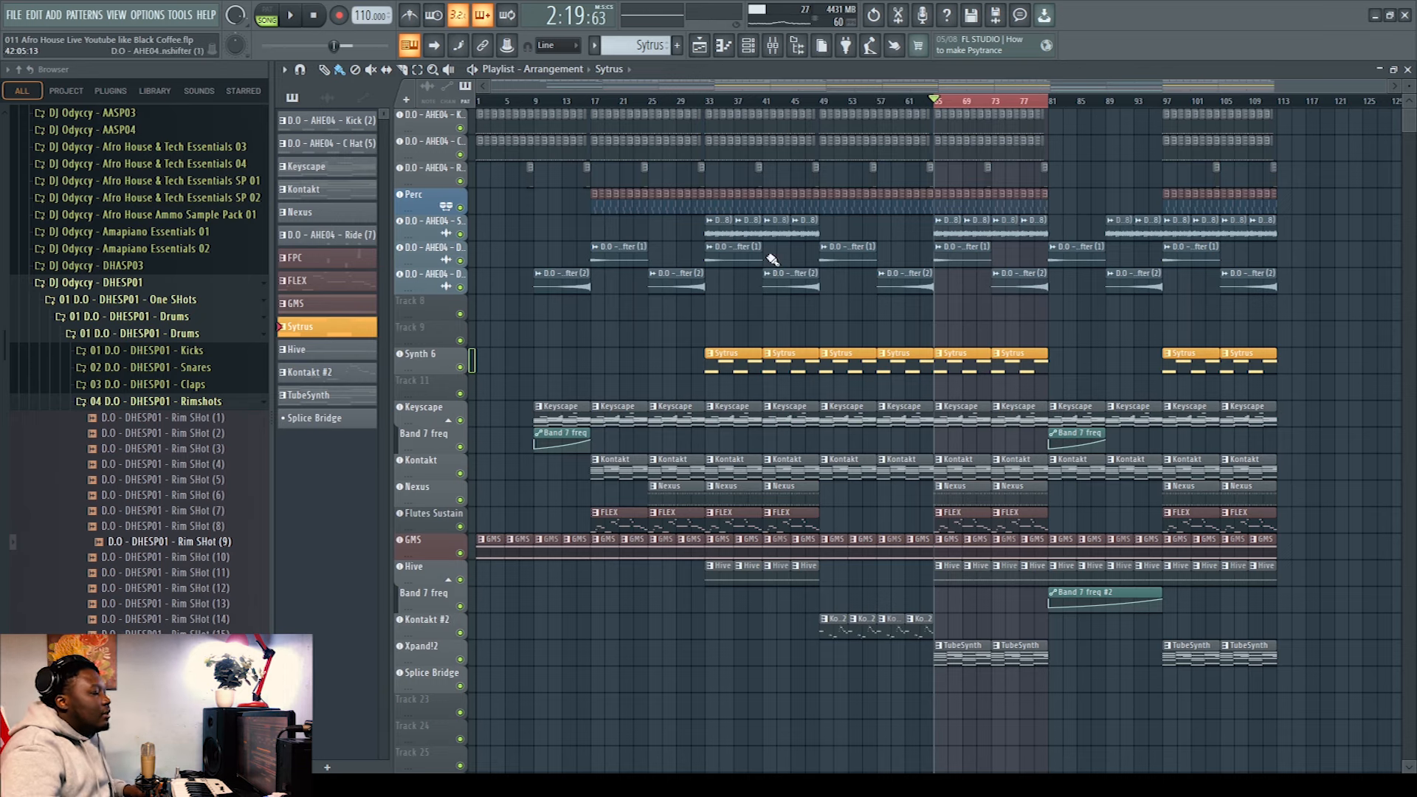
pyautogui.rightClick(462, 369)
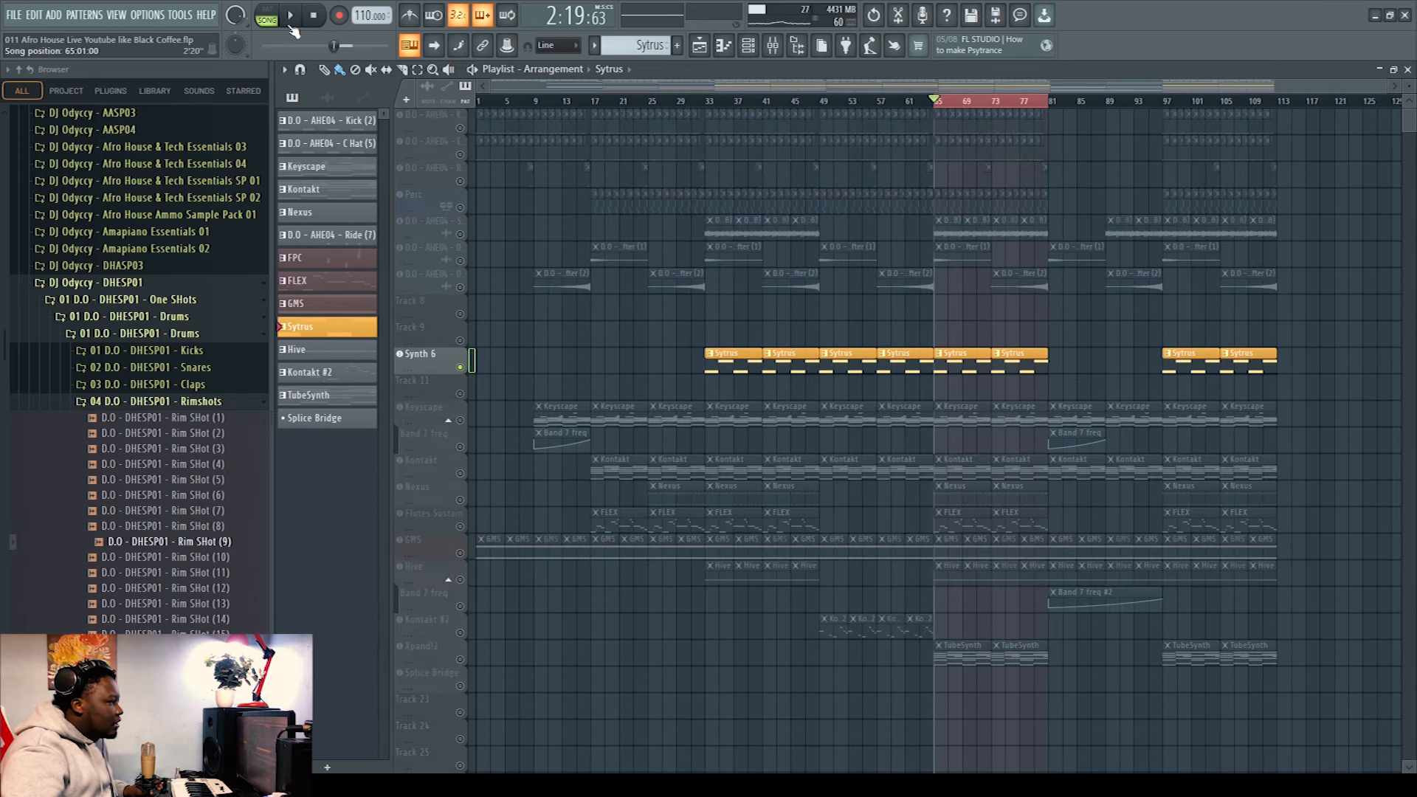
pyautogui.click(287, 16)
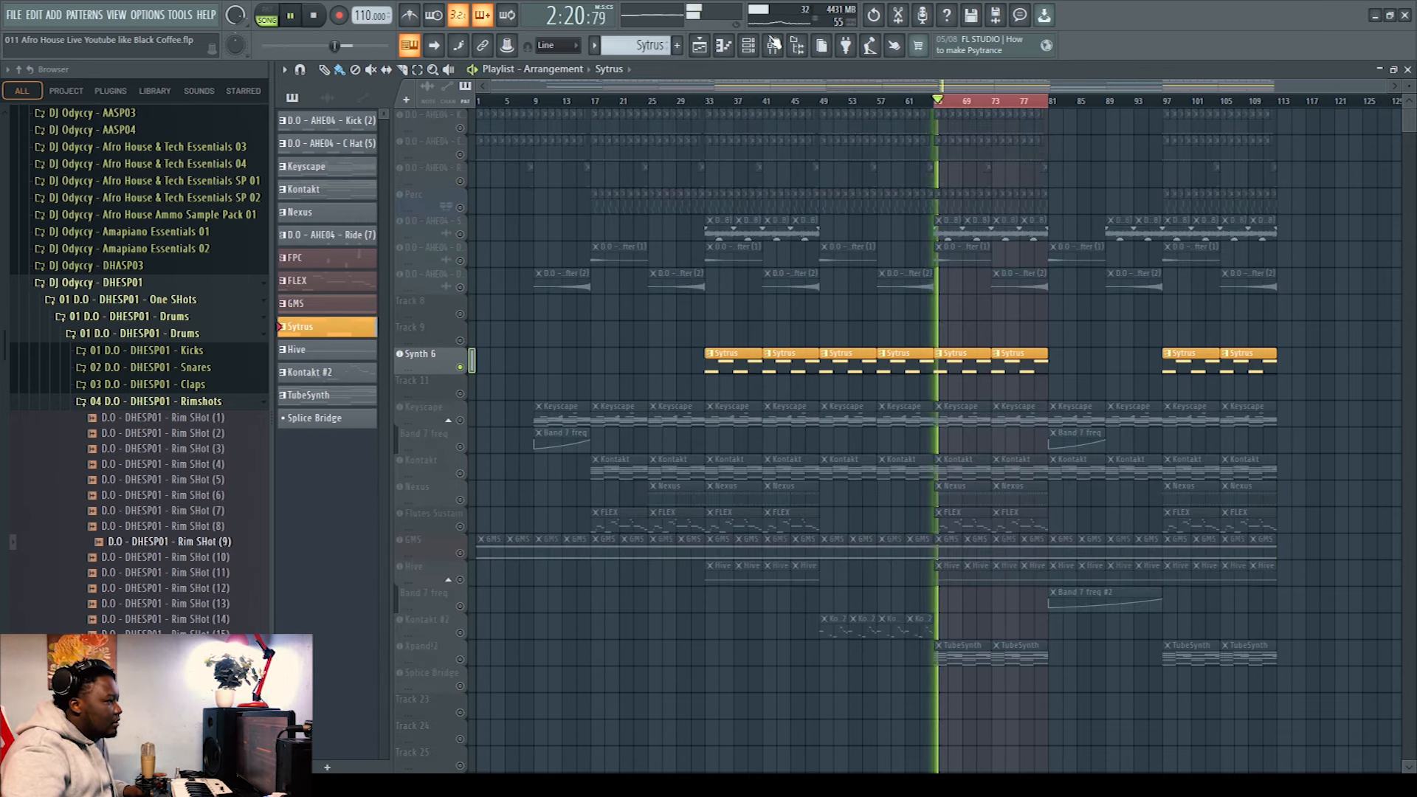
pyautogui.click(314, 18)
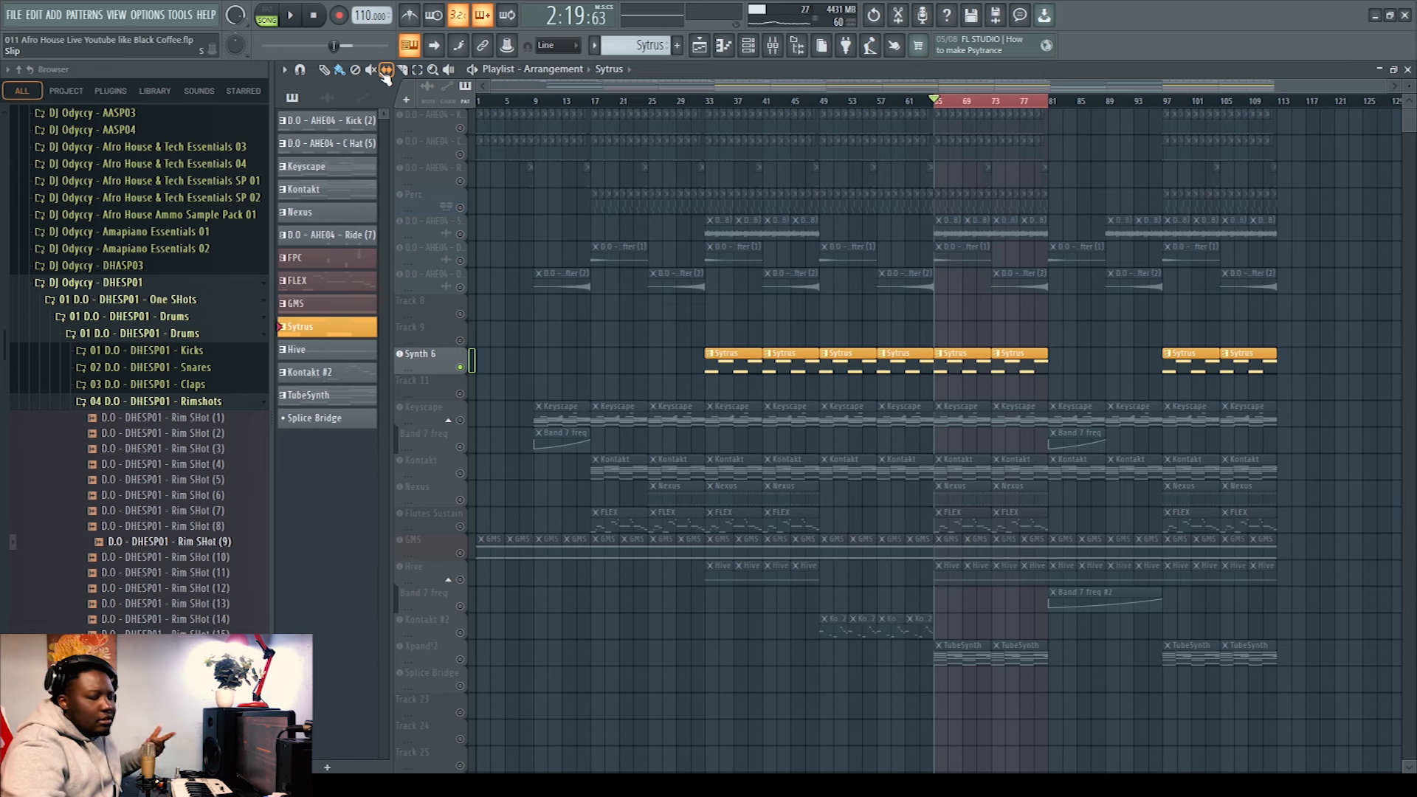
# Unsolo Synth 6 to re-enable every track, clear the time selection and play the full arrangement from the first bar.
pyautogui.rightClick(468, 370)
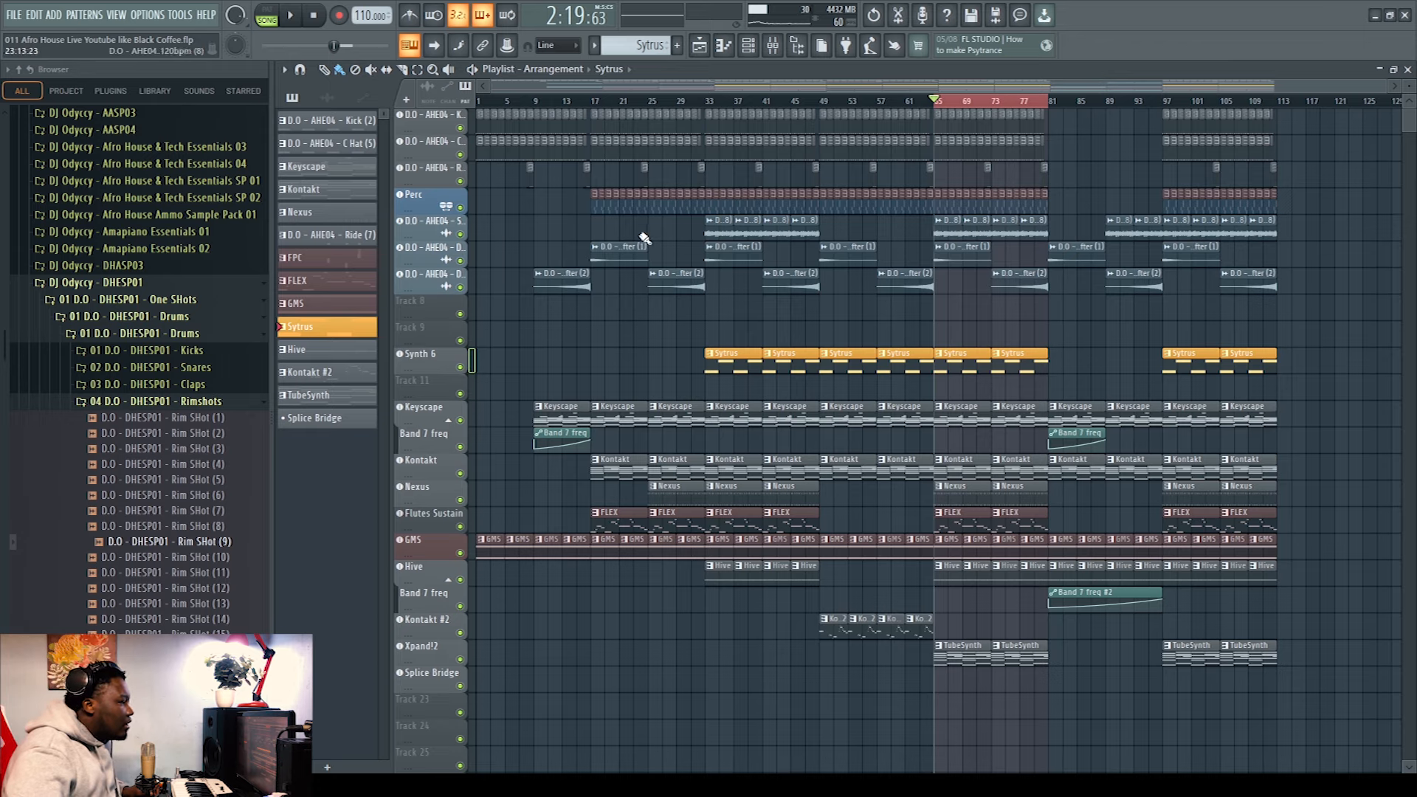
pyautogui.click(481, 103)
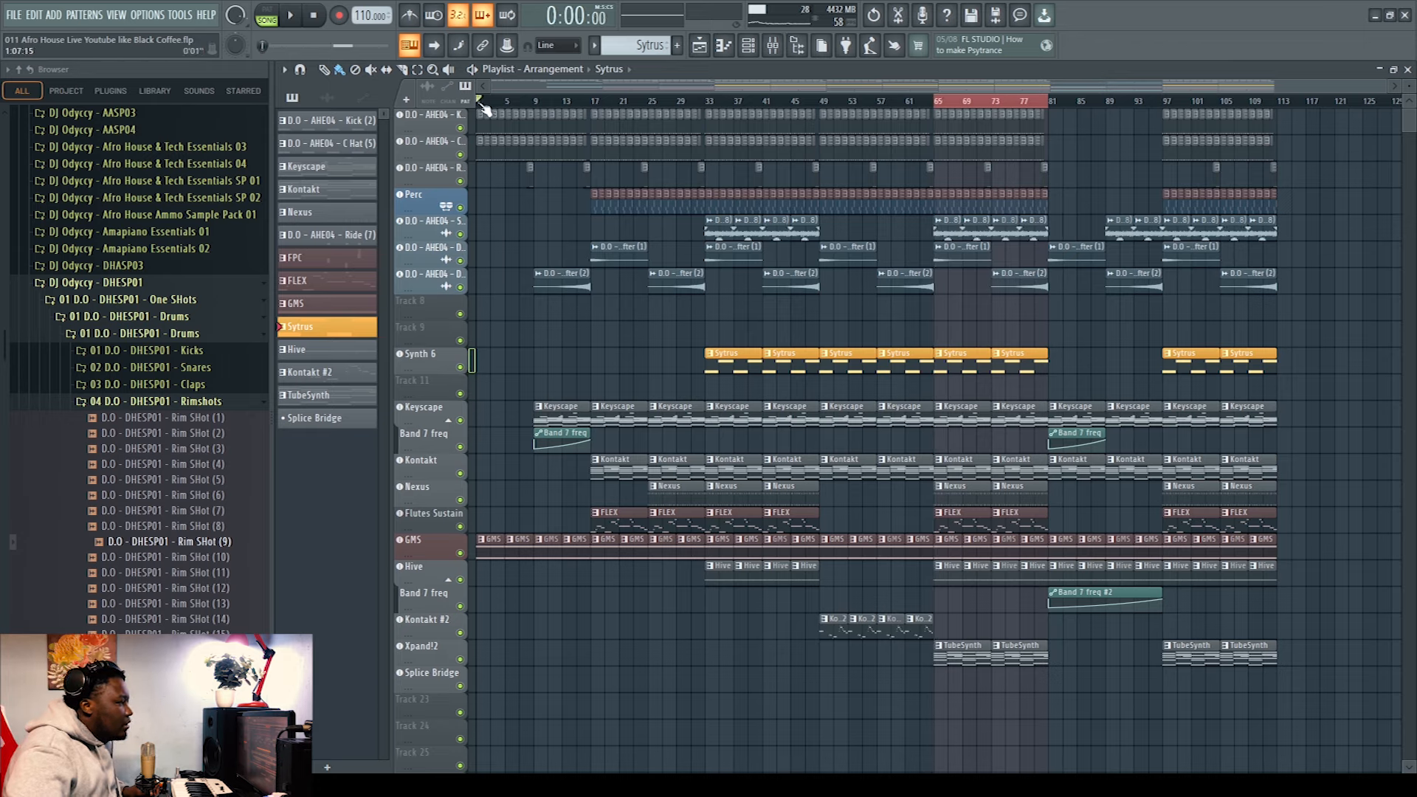
pyautogui.doubleClick(481, 103)
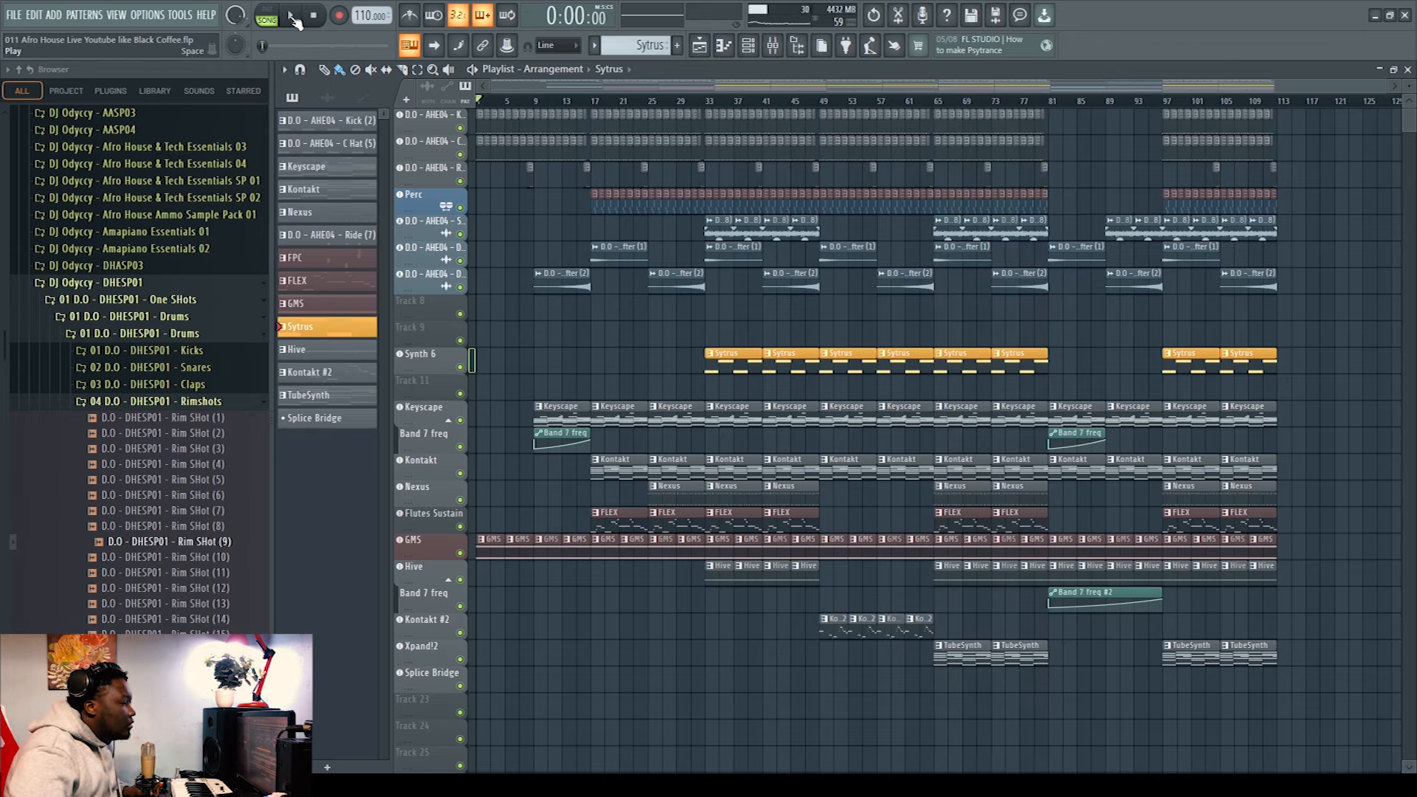
pyautogui.click(292, 16)
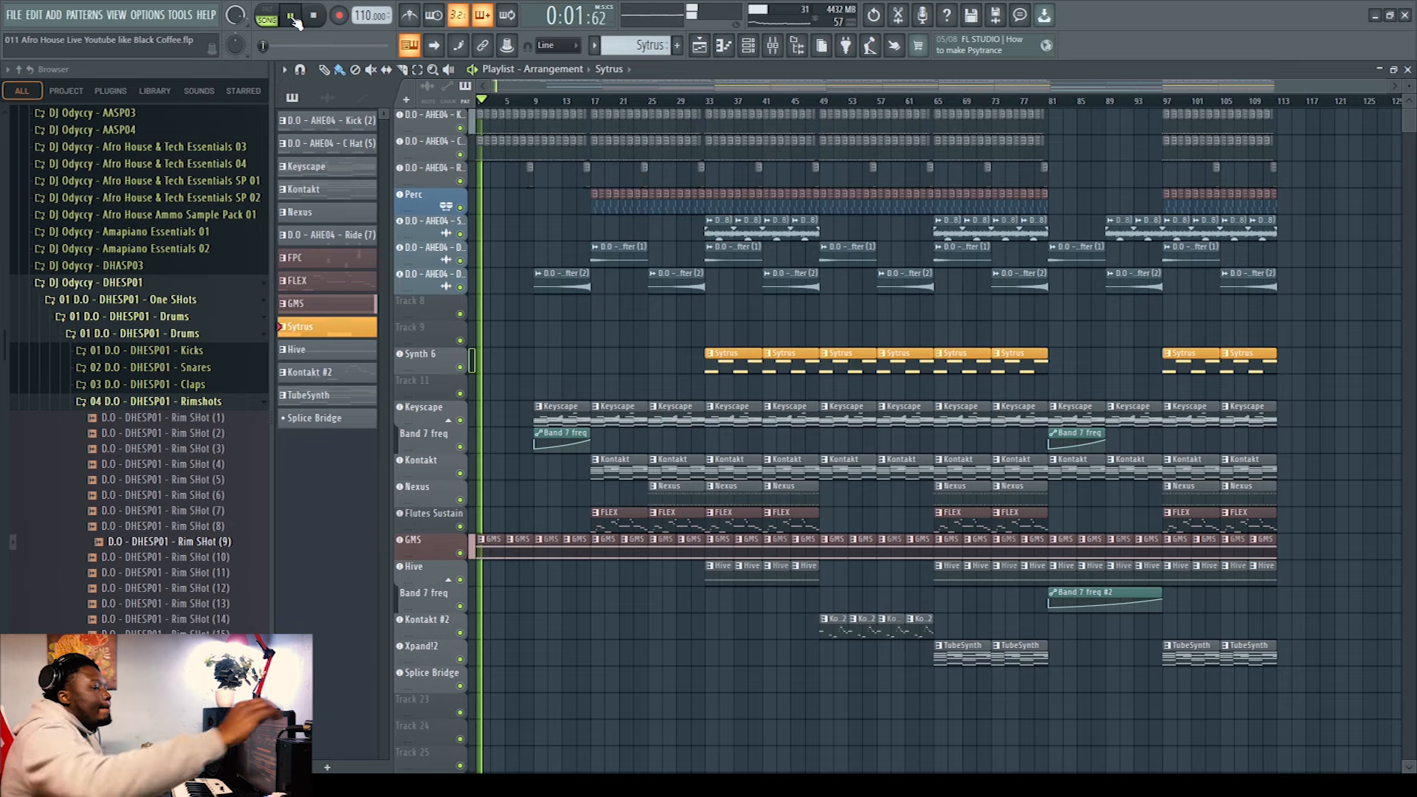